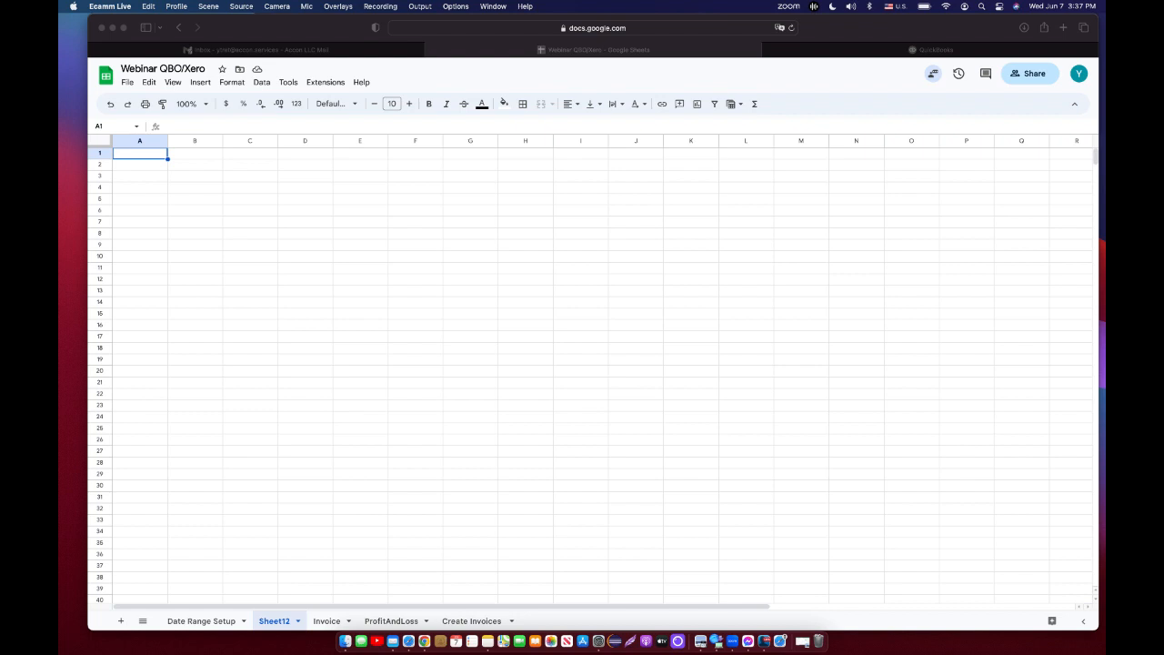
Open the G-Accon for QuickBooks Custom Accounting Reports dialog.
{"action": "left_click", "coordinate": [782, 355]}
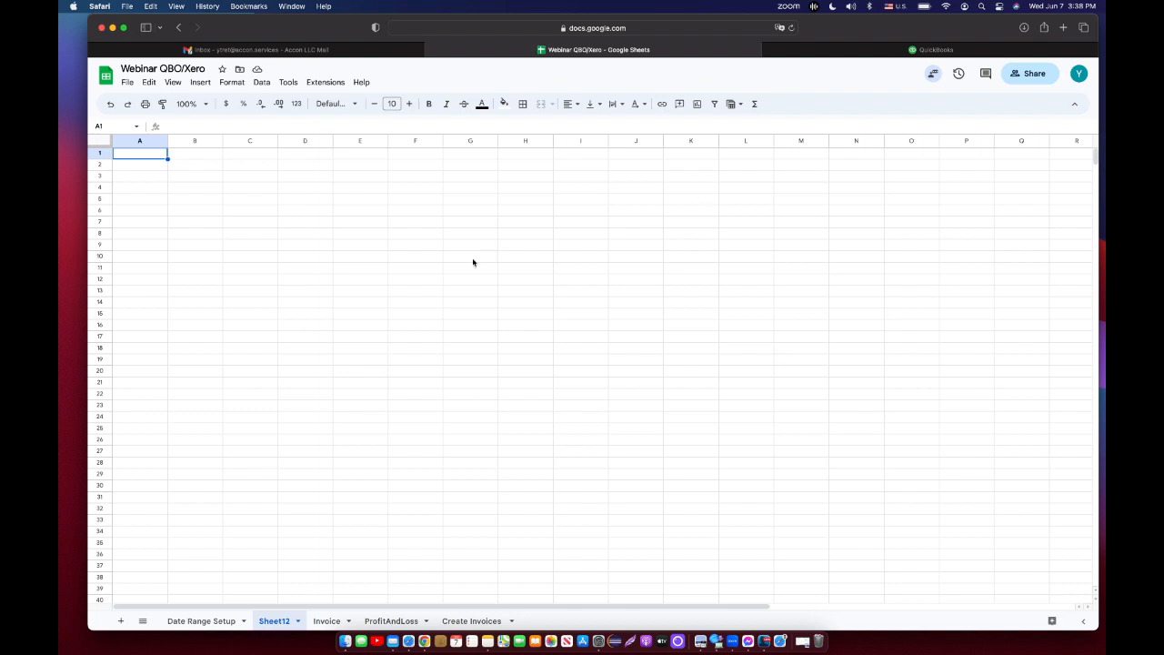
{"action": "left_click", "coordinate": [338, 85]}
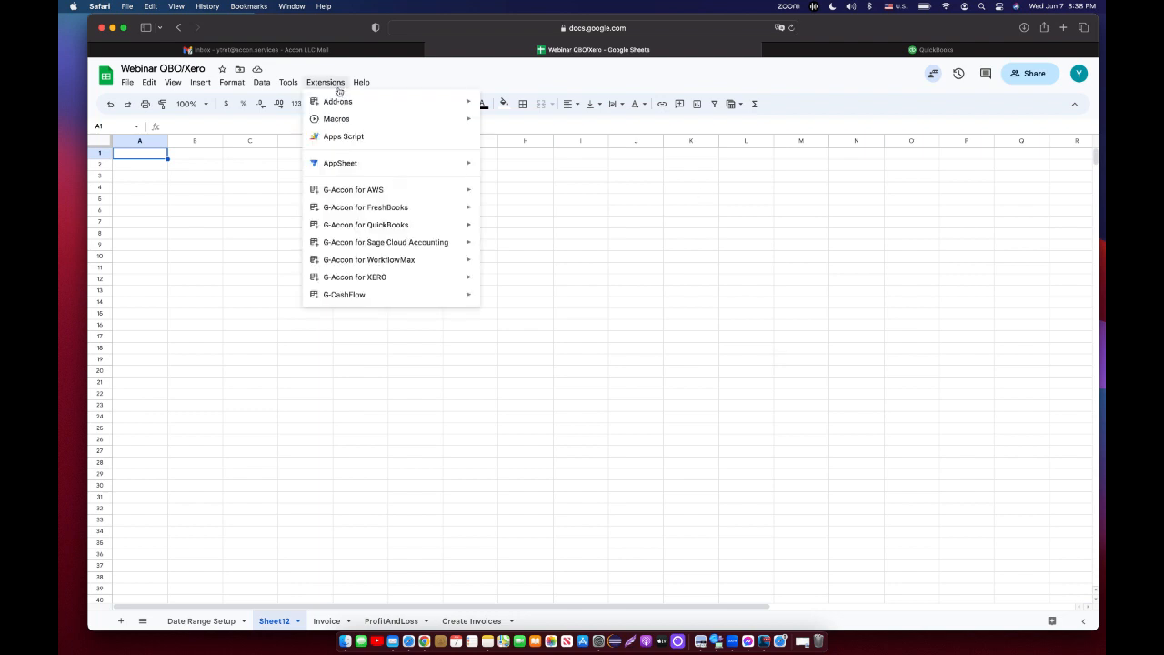
{"action": "mouse_move", "coordinate": [386, 228]}
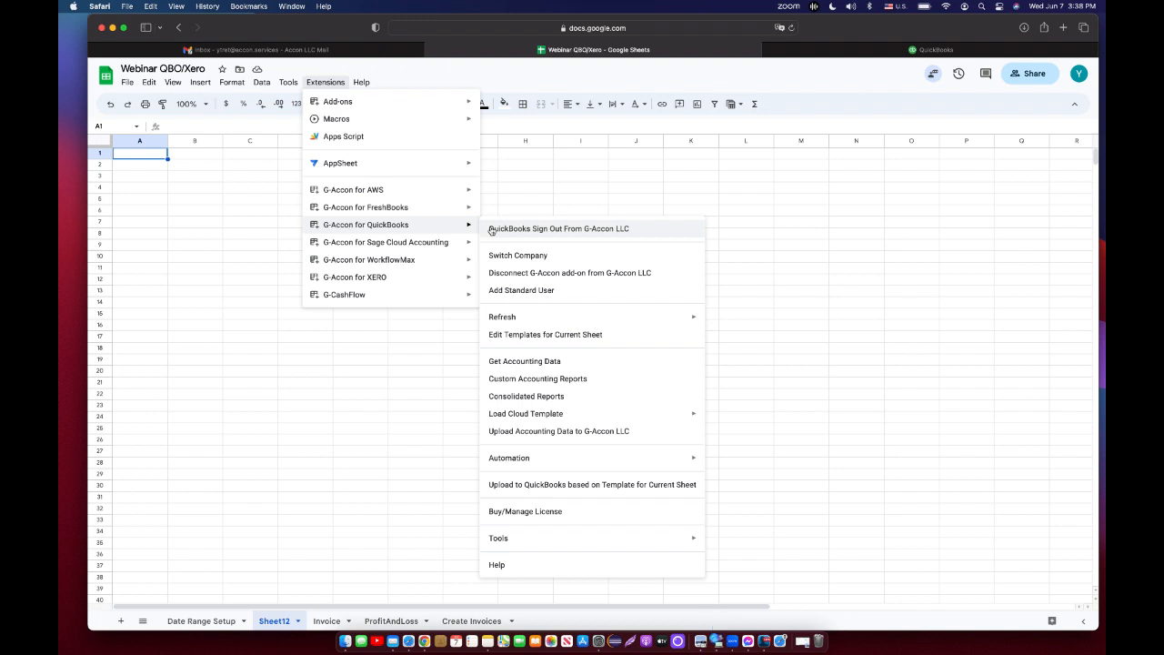
{"action": "left_click", "coordinate": [550, 380]}
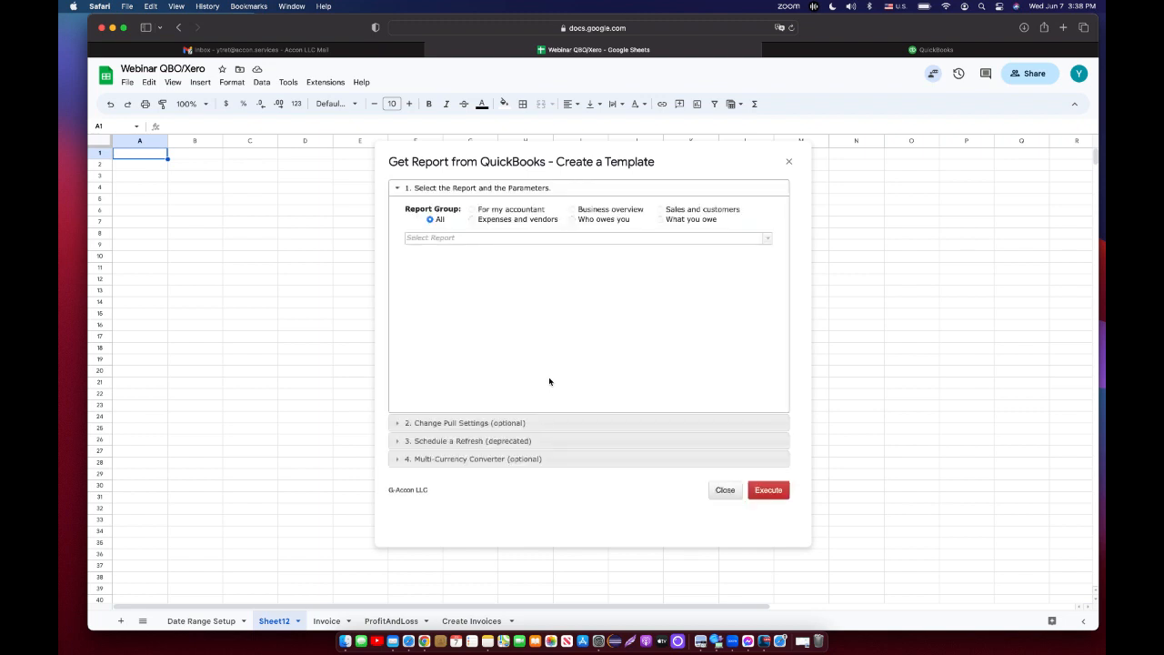
Pick the Profit And Loss report and execute it to pull the report into the spreadsheet.
{"action": "left_click", "coordinate": [767, 239]}
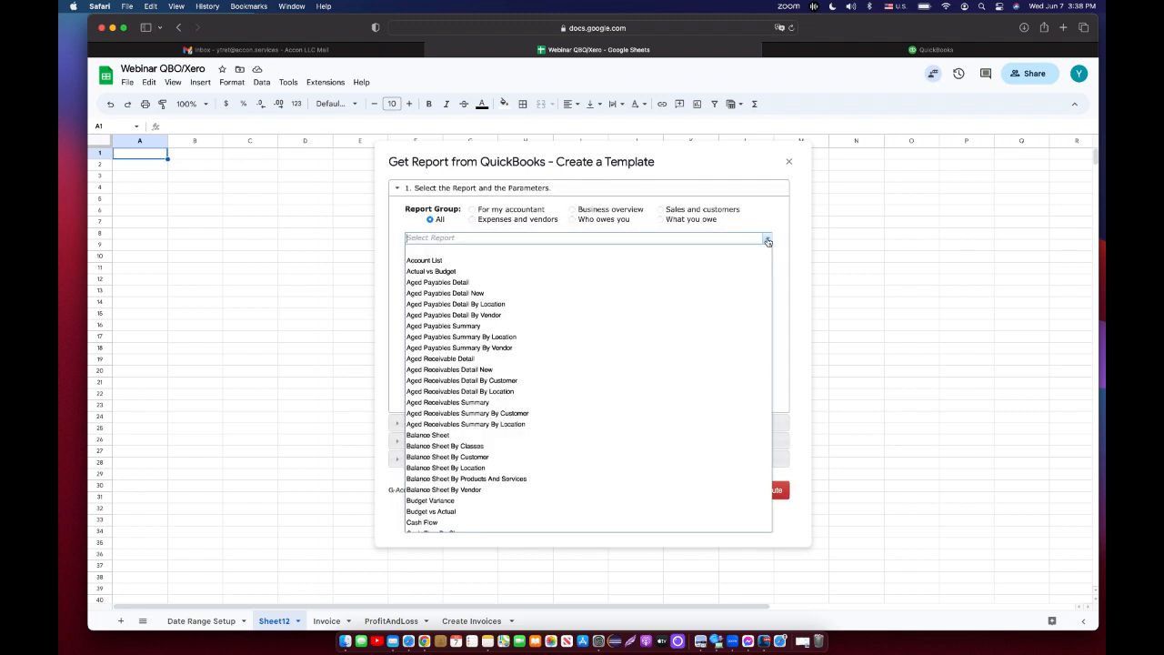
{"action": "scroll", "coordinate": [693, 409], "scroll_direction": "down", "scroll_amount": 5}
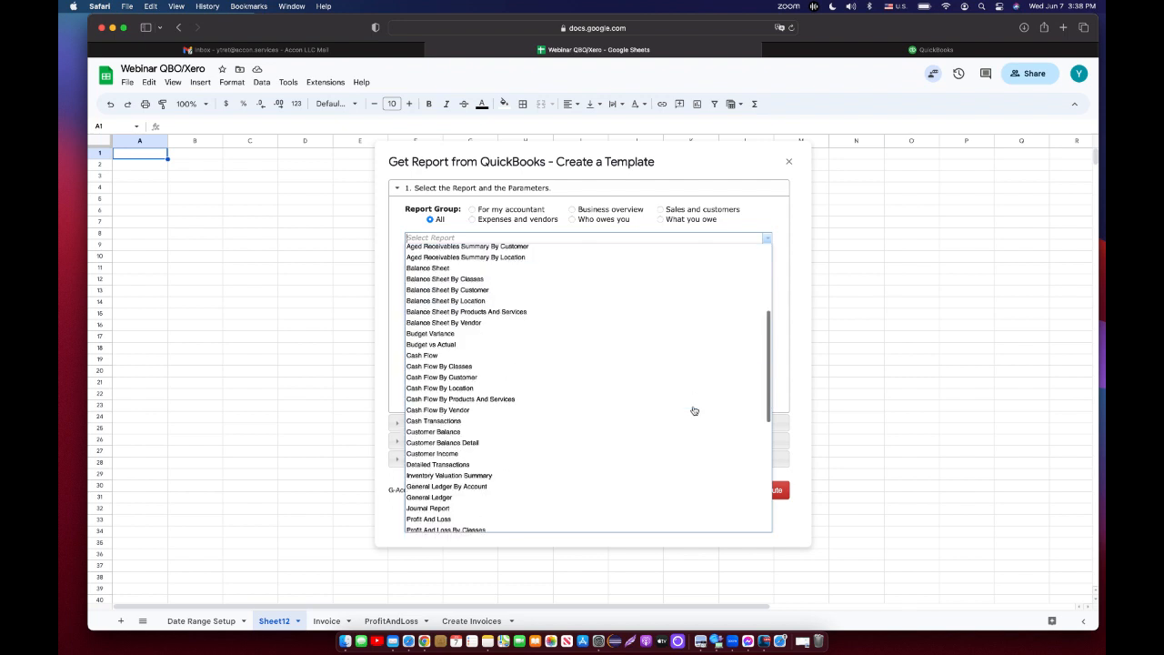
{"action": "scroll", "coordinate": [691, 408], "scroll_direction": "down", "scroll_amount": 3}
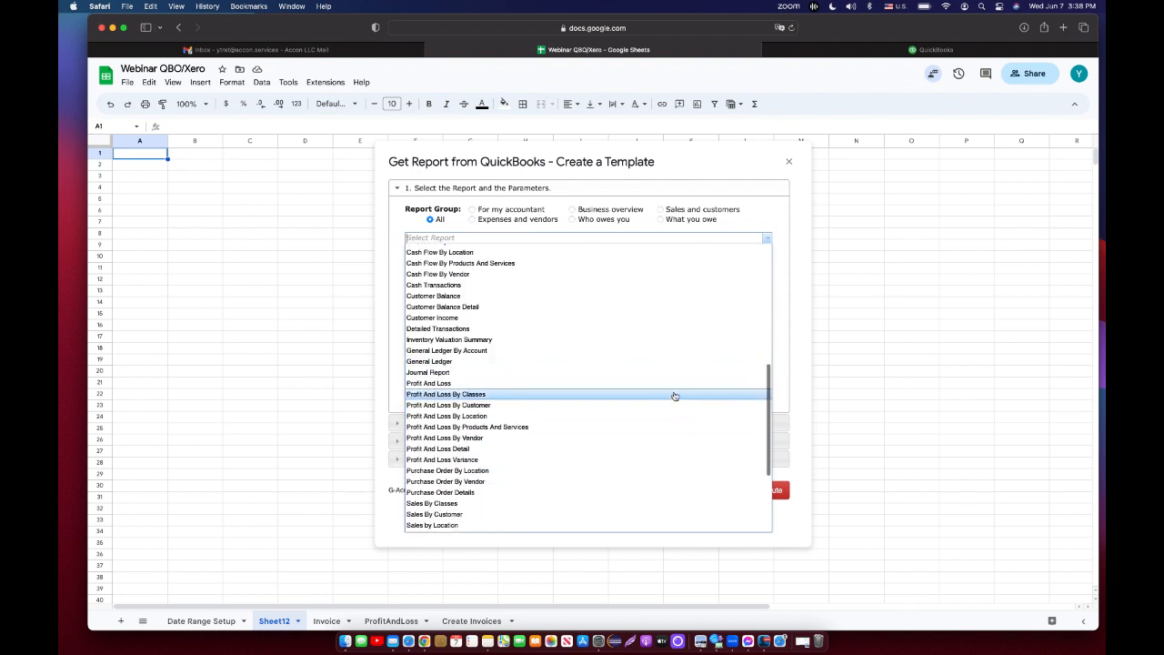
{"action": "left_click", "coordinate": [660, 385]}
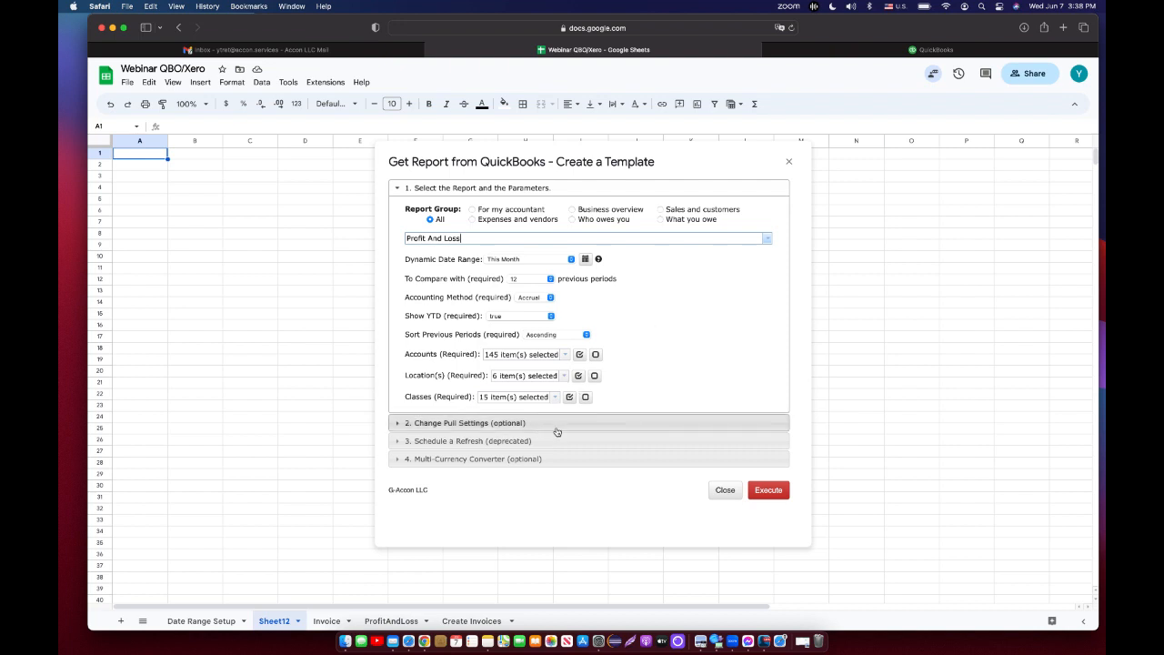
{"action": "left_click", "coordinate": [771, 491]}
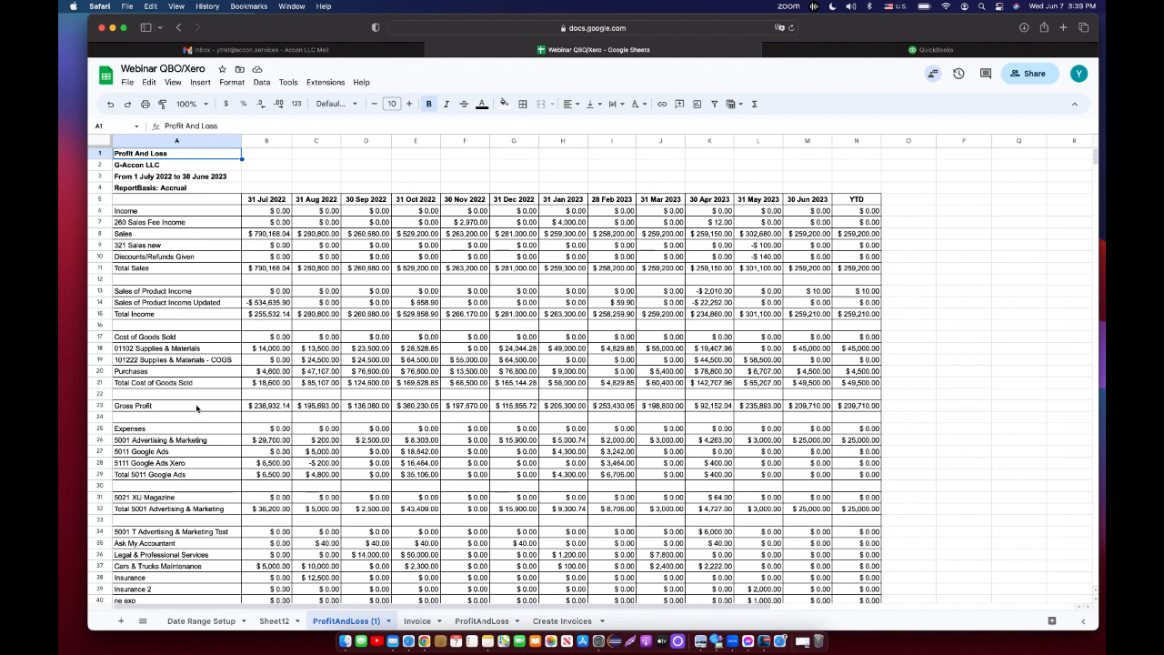
Review the gross and net profit margin formulas on the Date Range Setup sheet before returning to the report.
{"action": "left_click", "coordinate": [228, 624]}
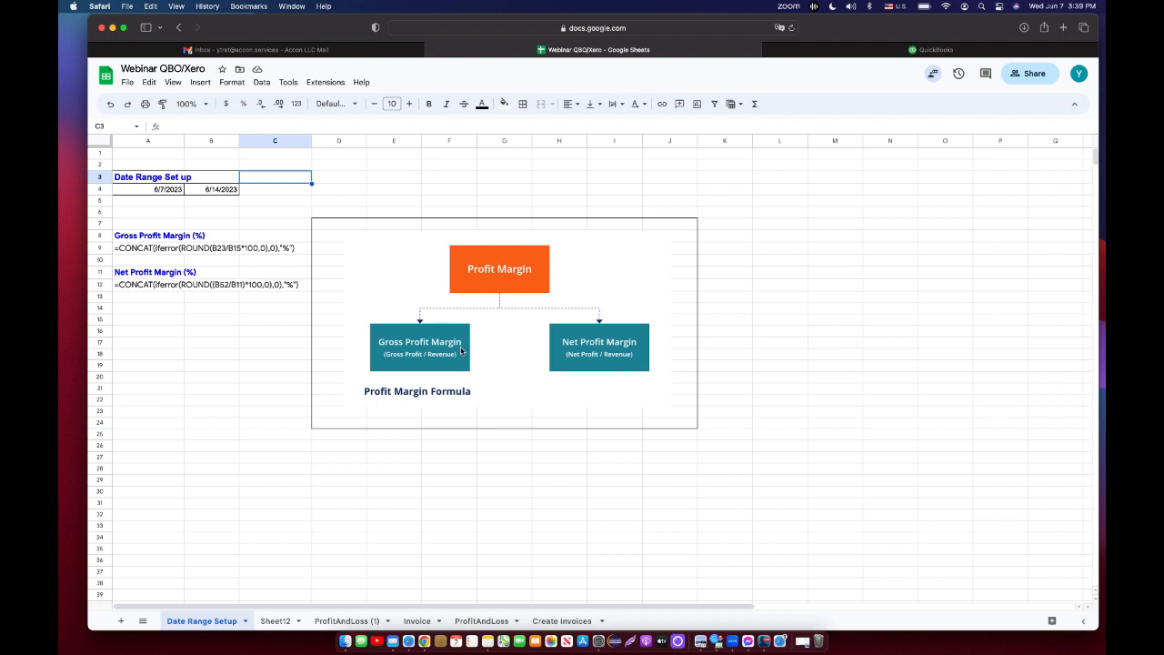
{"action": "left_click", "coordinate": [146, 252]}
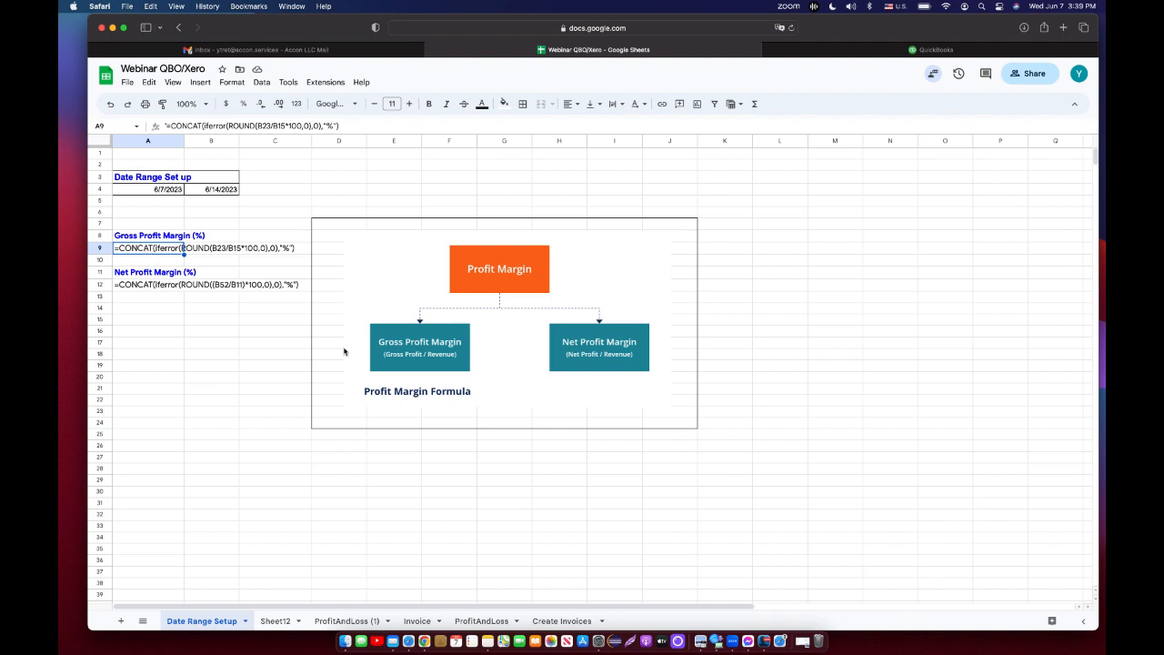
{"action": "left_click", "coordinate": [274, 621]}
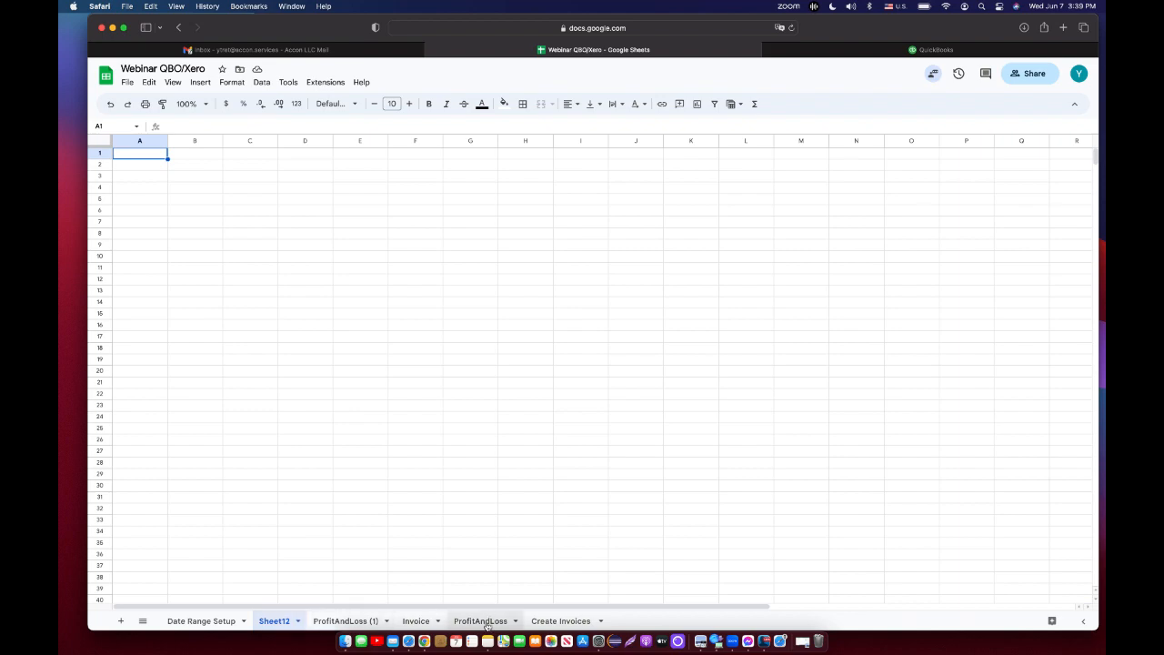
{"action": "left_click", "coordinate": [362, 620]}
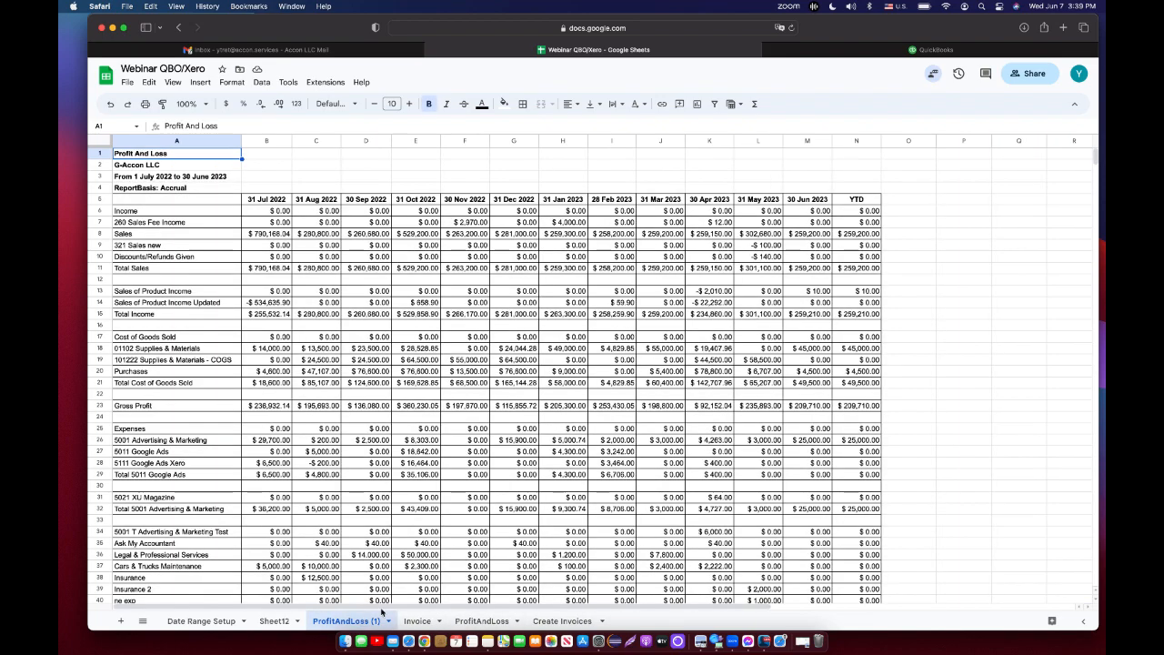
Insert two blank rows below the Gross Profit row of the ProfitAndLoss (1) sheet.
{"action": "left_click", "coordinate": [100, 405]}
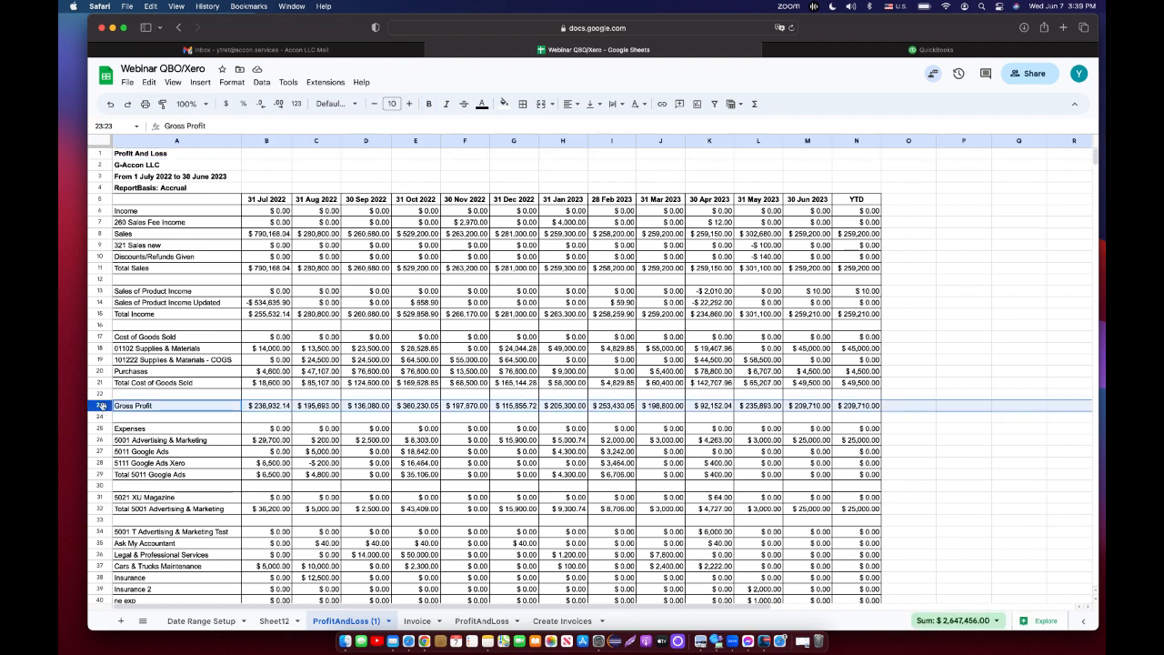
{"action": "left_click", "coordinate": [202, 83]}
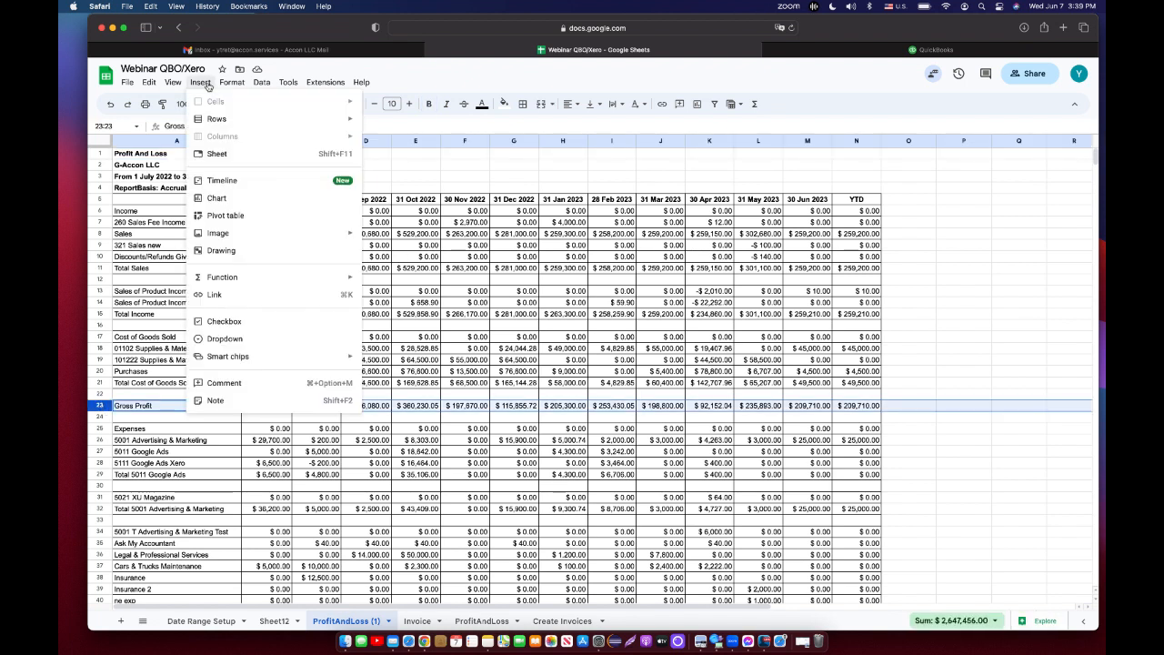
{"action": "mouse_move", "coordinate": [227, 119]}
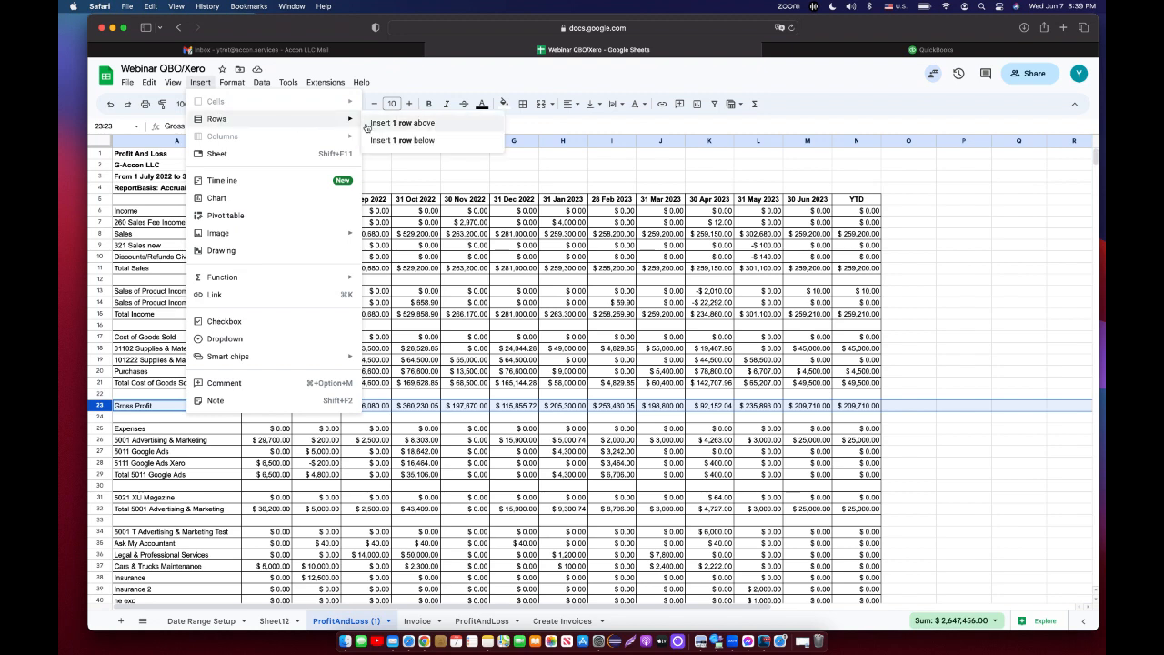
{"action": "left_click", "coordinate": [392, 140]}
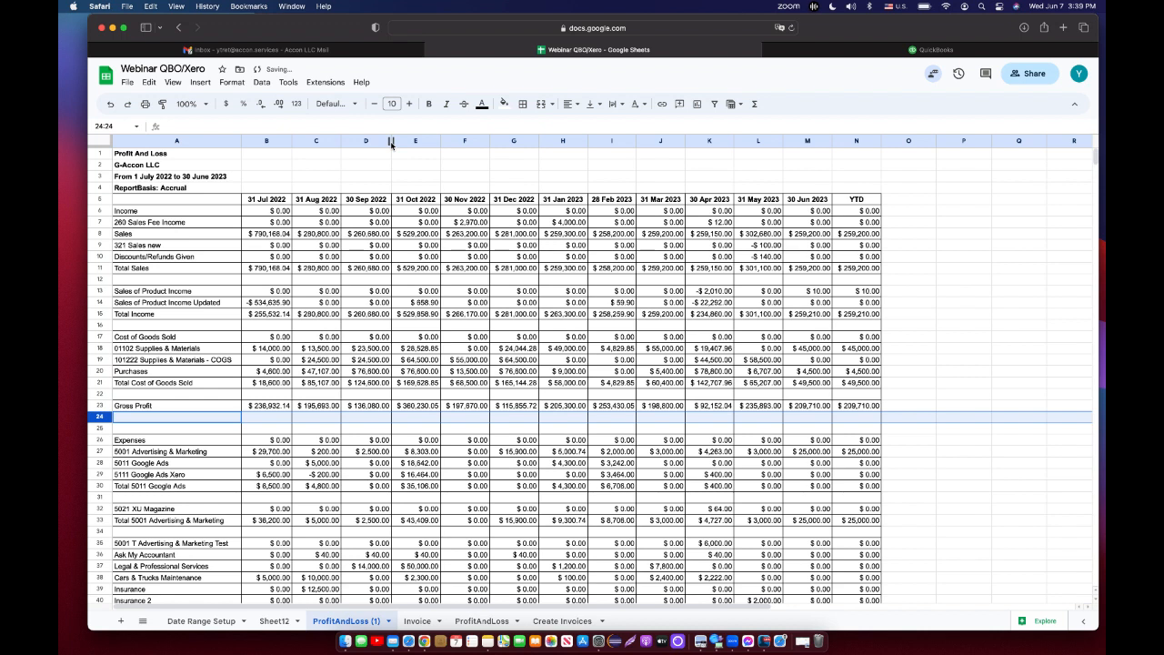
{"action": "left_click", "coordinate": [207, 83]}
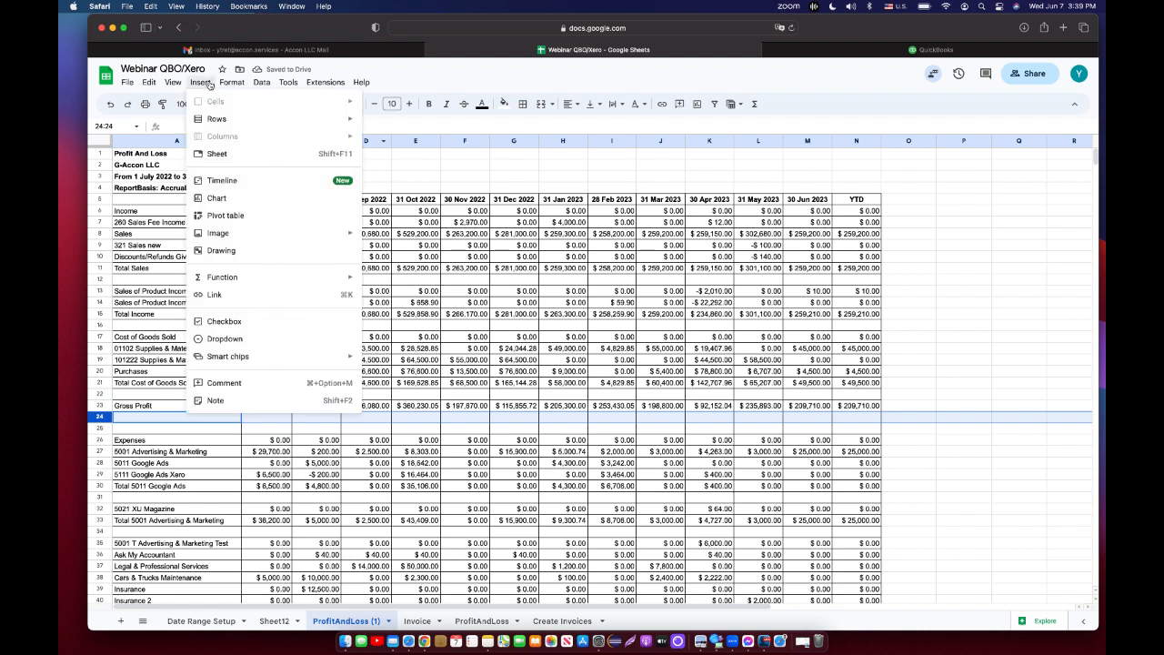
{"action": "mouse_move", "coordinate": [228, 119]}
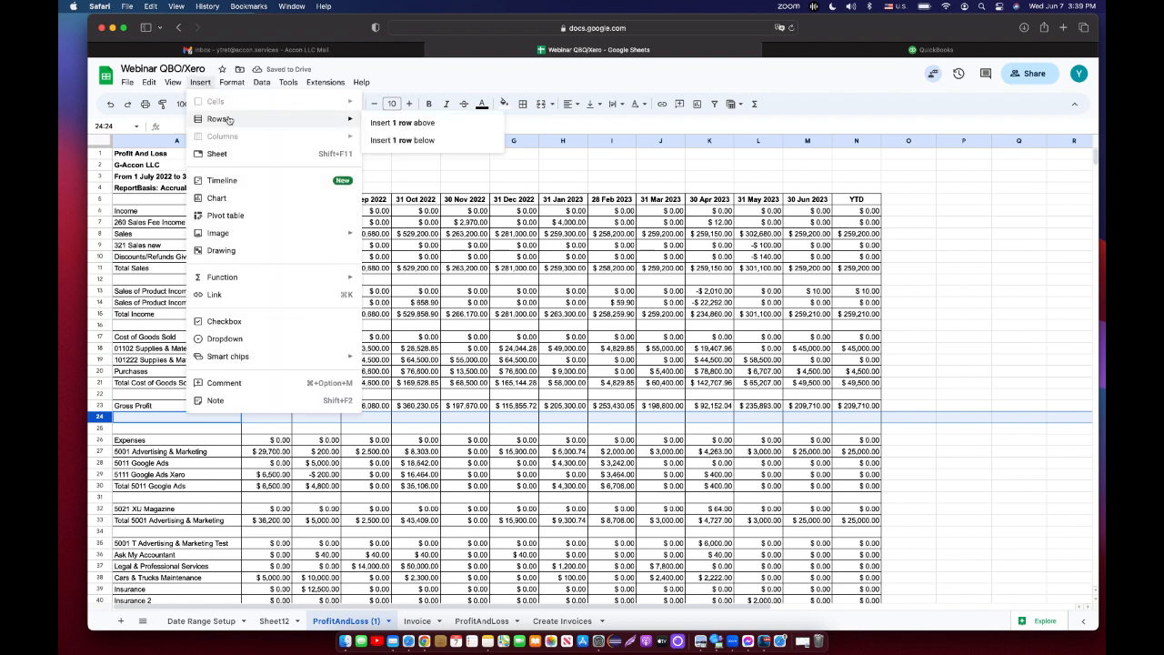
{"action": "left_click", "coordinate": [382, 141]}
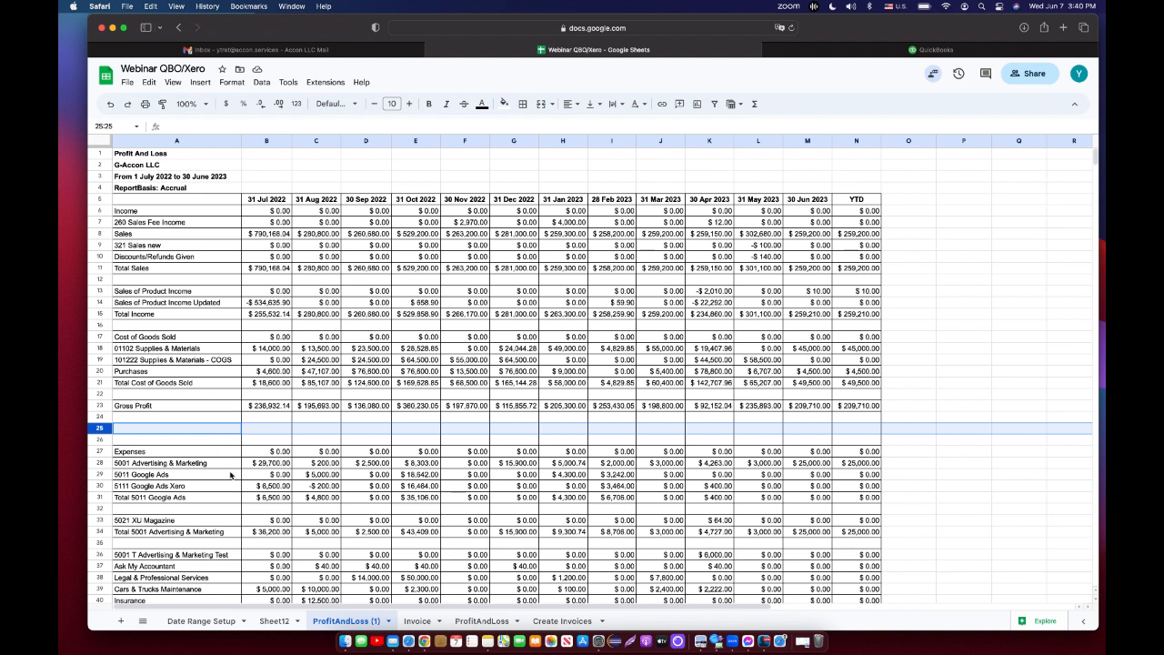
Copy the Gross Profit Margin (%) label from Date Range Setup into cell A25 of the report.
{"action": "left_click", "coordinate": [202, 620]}
{"action": "left_click", "coordinate": [166, 237]}
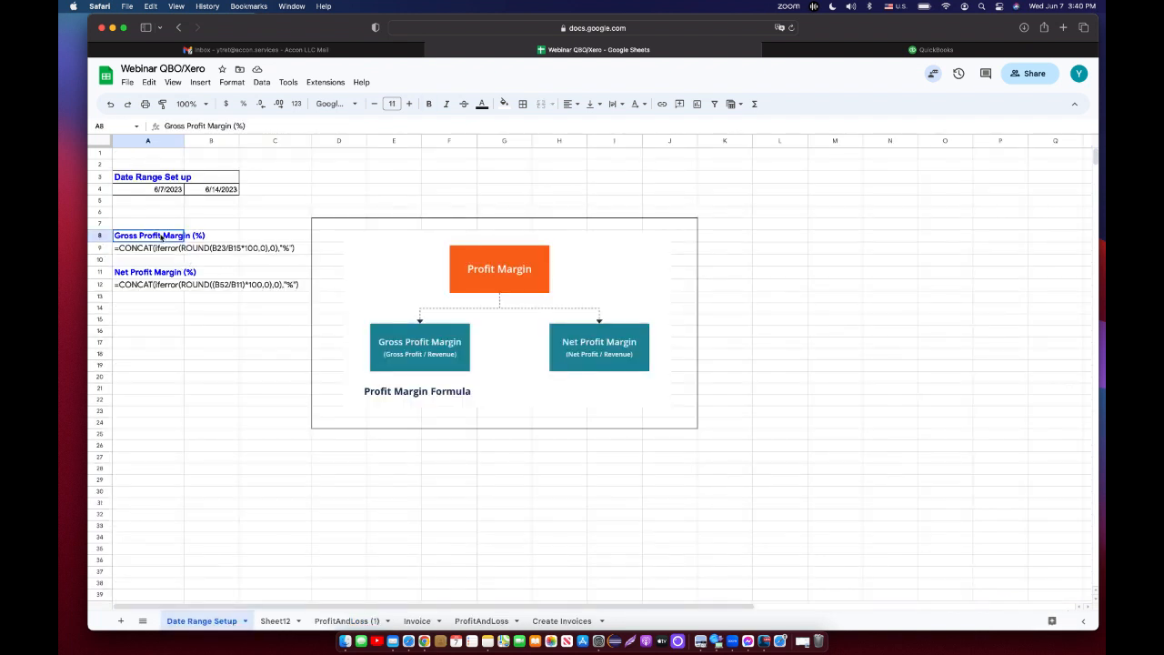
{"action": "left_click", "coordinate": [261, 127]}
{"action": "triple_click", "coordinate": [261, 127]}
{"action": "key", "text": "super+c"}
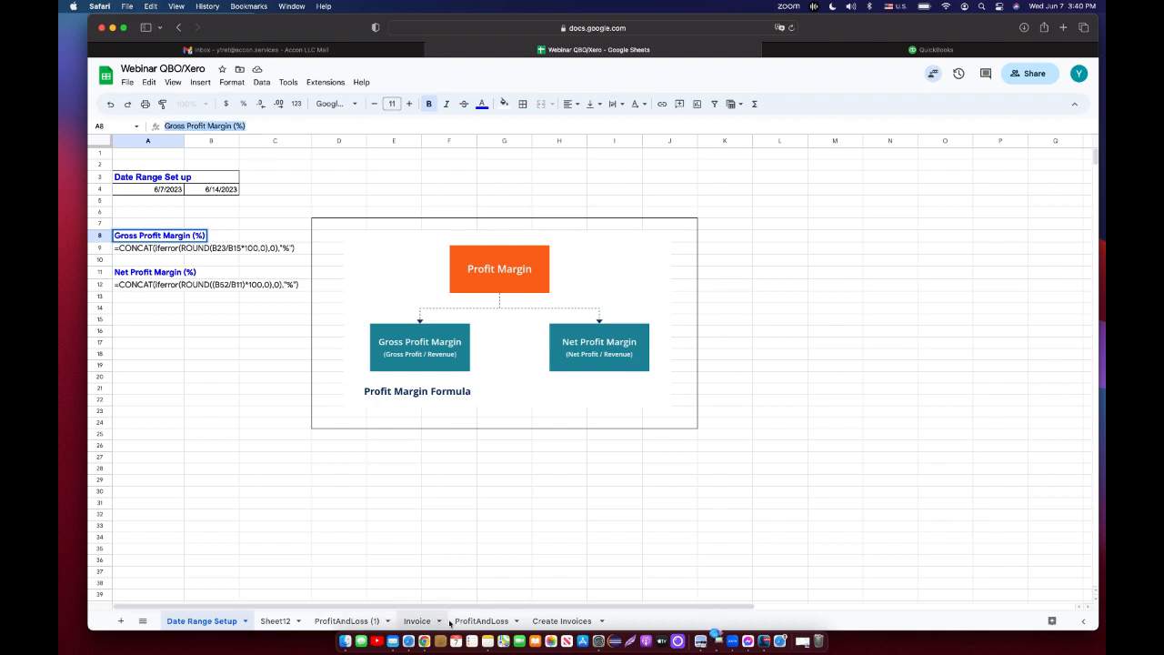
{"action": "left_click", "coordinate": [348, 622]}
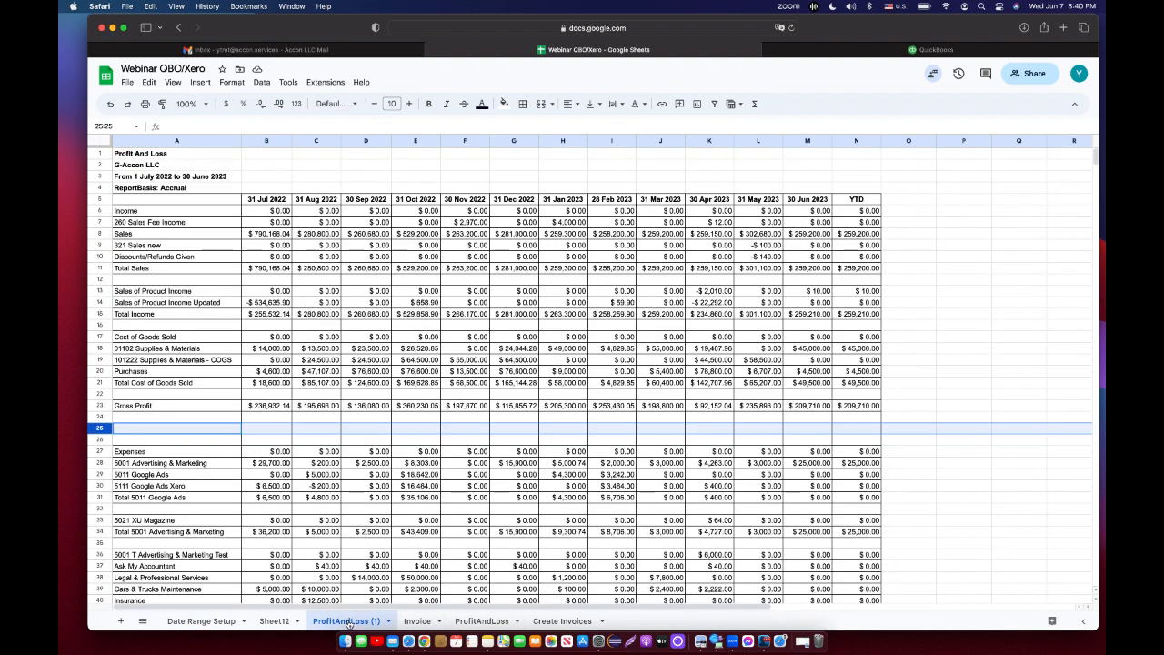
{"action": "left_click", "coordinate": [201, 433]}
{"action": "key", "text": "super+v"}
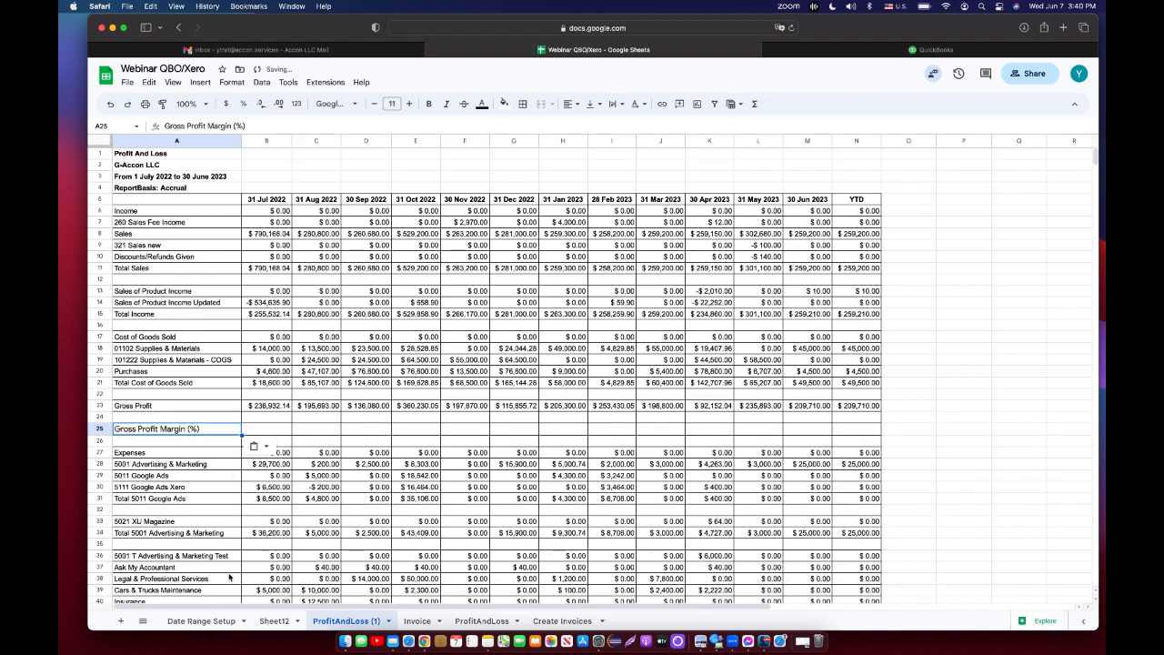
Copy the gross profit margin formula from Date Range Setup into cell B25 of the report.
{"action": "left_click", "coordinate": [203, 621]}
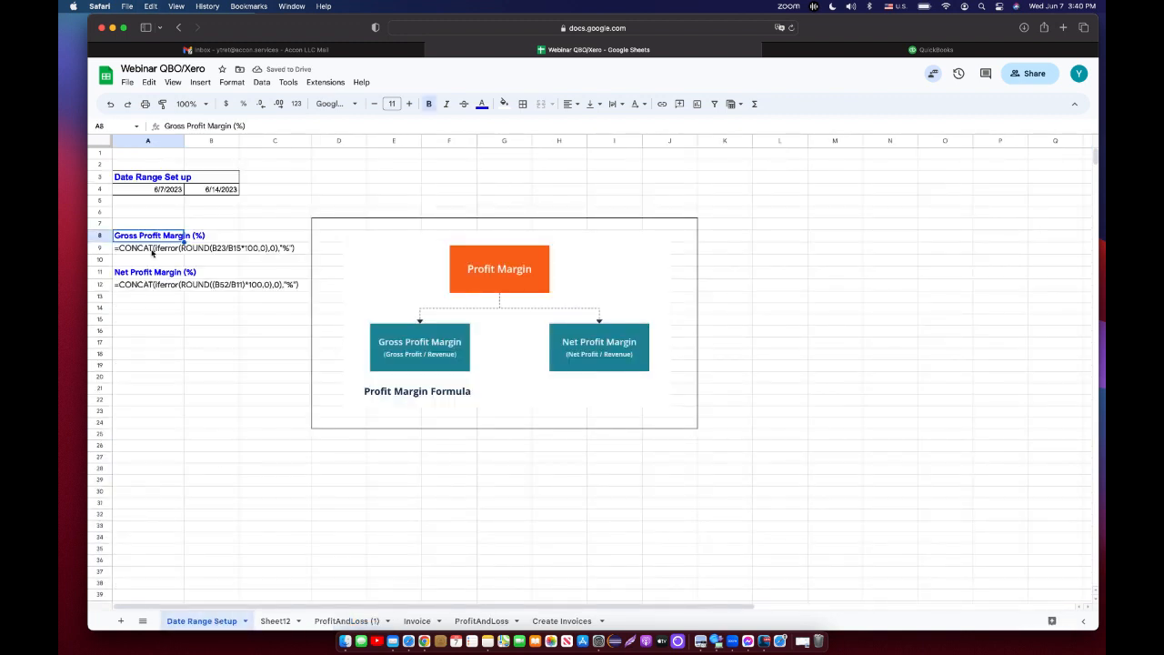
{"action": "left_click", "coordinate": [146, 251]}
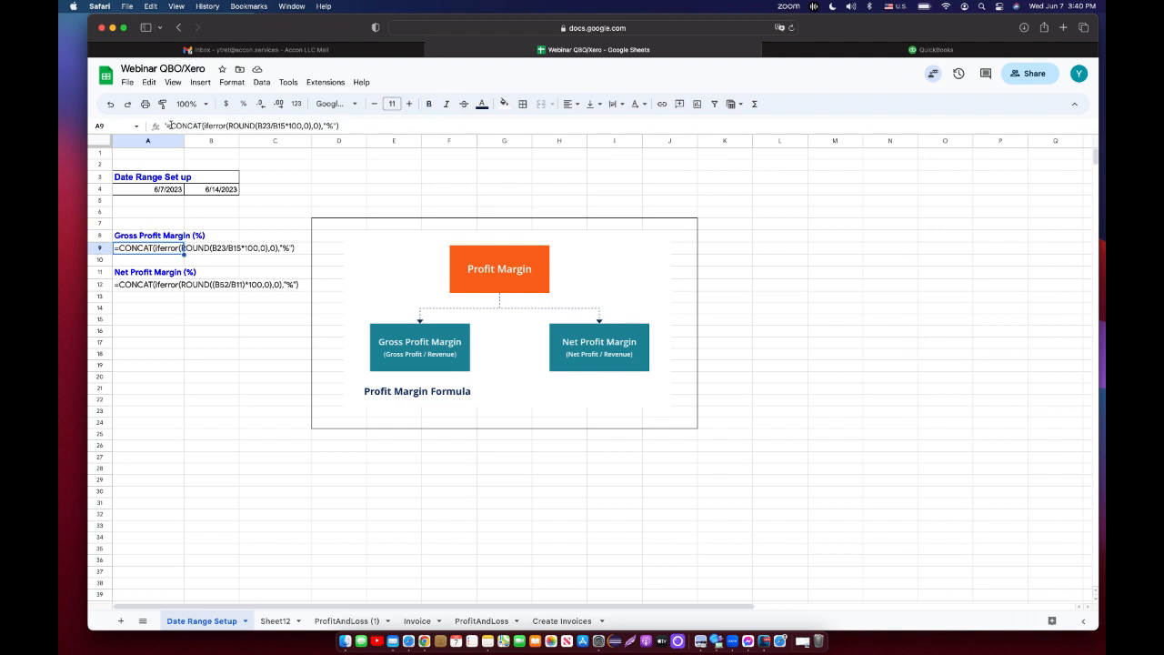
{"action": "left_click_drag", "start_coordinate": [168, 125], "coordinate": [347, 128]}
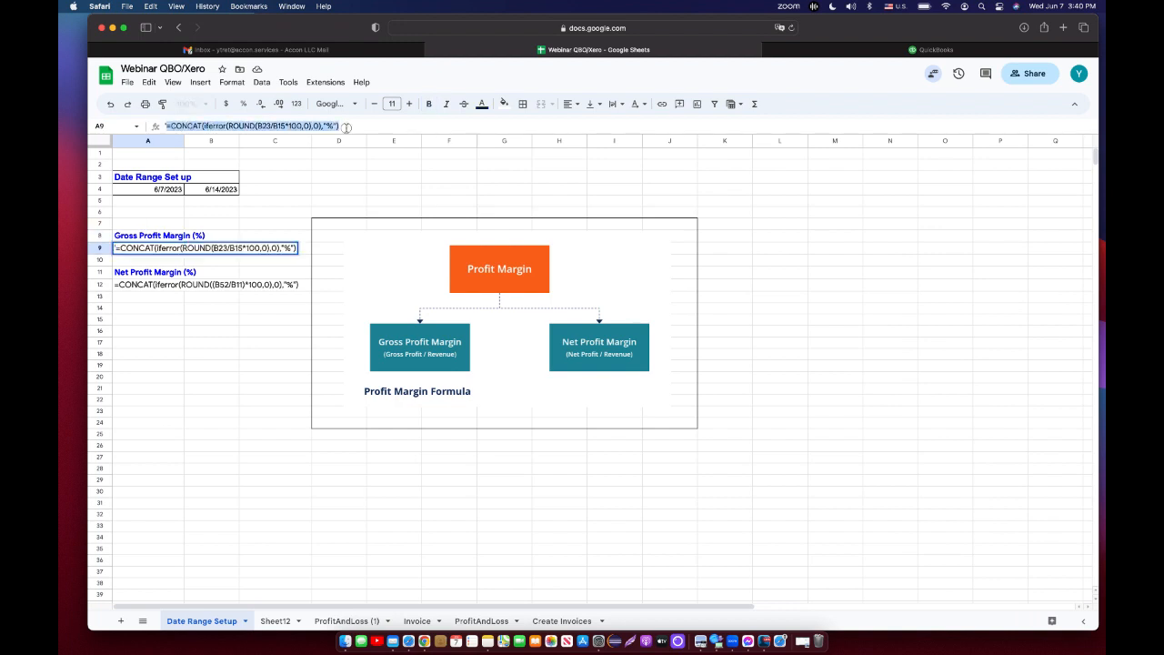
{"action": "key", "text": "super+c"}
{"action": "left_click", "coordinate": [347, 620]}
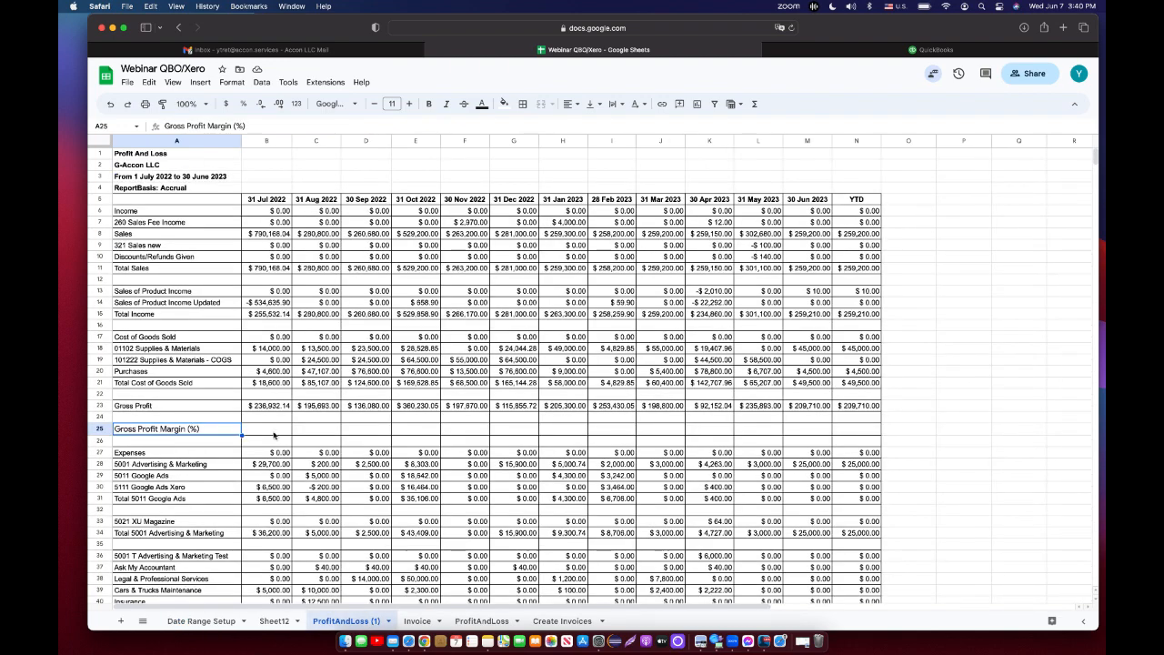
{"action": "left_click", "coordinate": [276, 433]}
{"action": "key", "text": "super+v"}
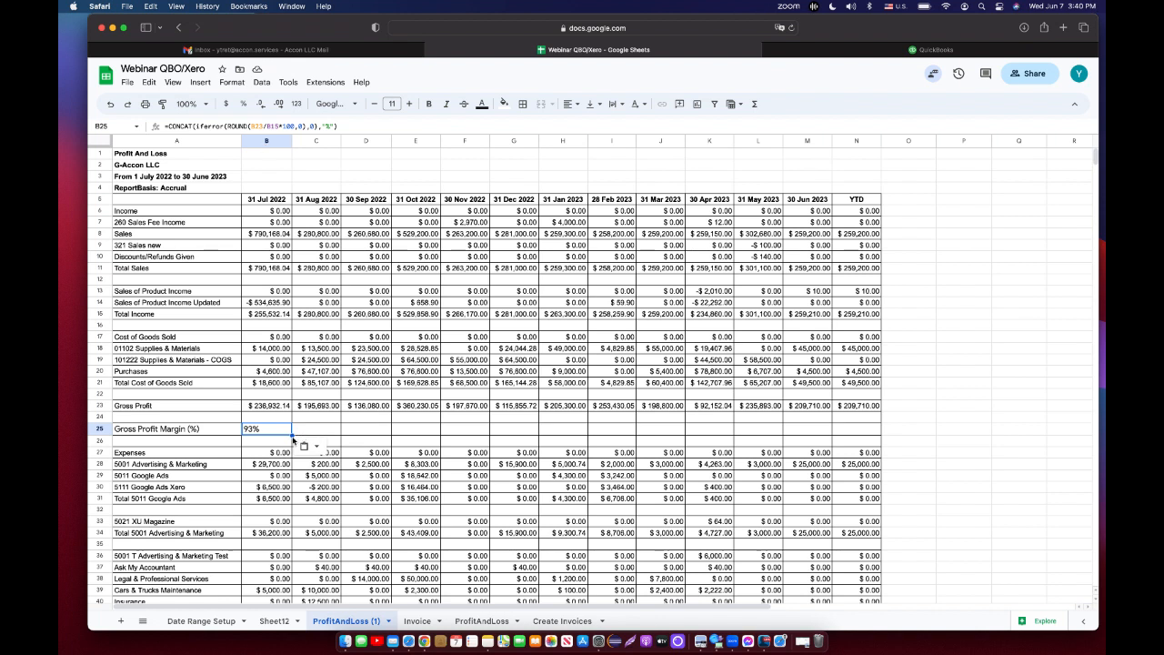
Fill the margin formula across row 25 through the YTD column.
{"action": "left_click_drag", "start_coordinate": [291, 435], "coordinate": [873, 432]}
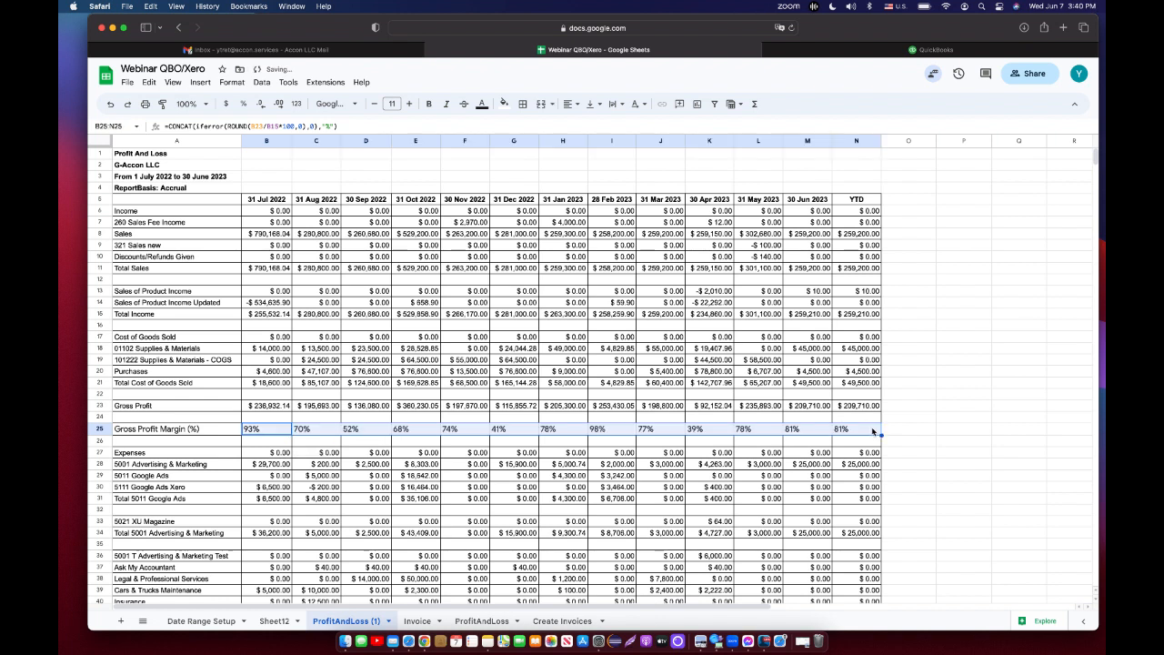
{"action": "left_click", "coordinate": [933, 428]}
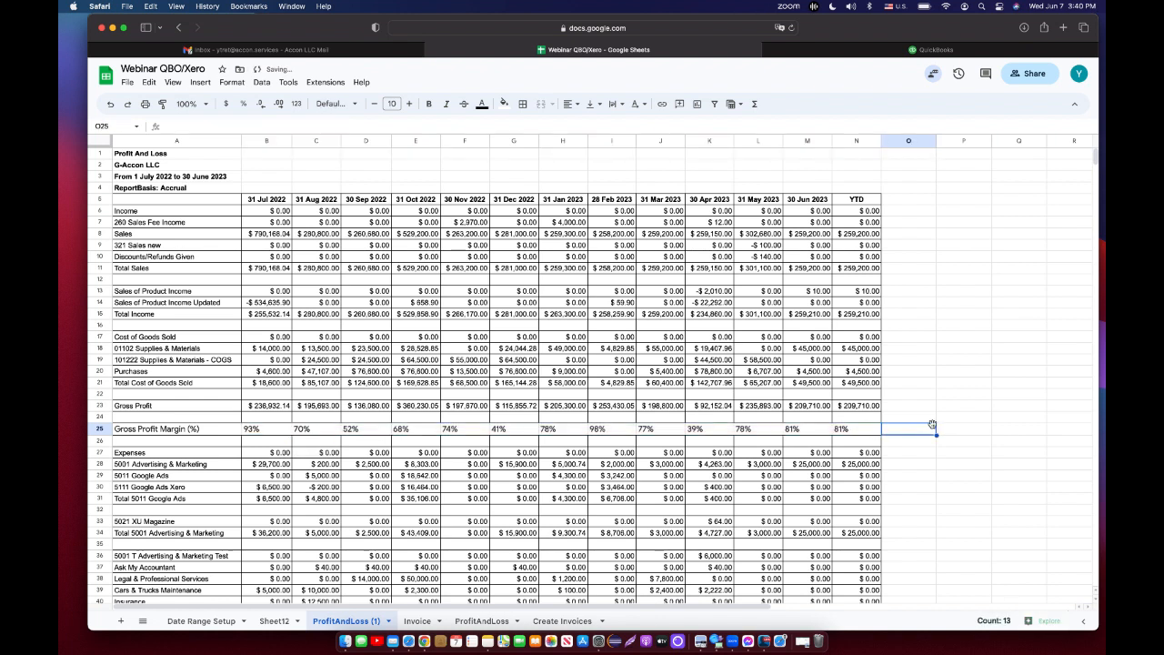
Shade the Gross Profit row light gray and make its text bold.
{"action": "left_click", "coordinate": [203, 408]}
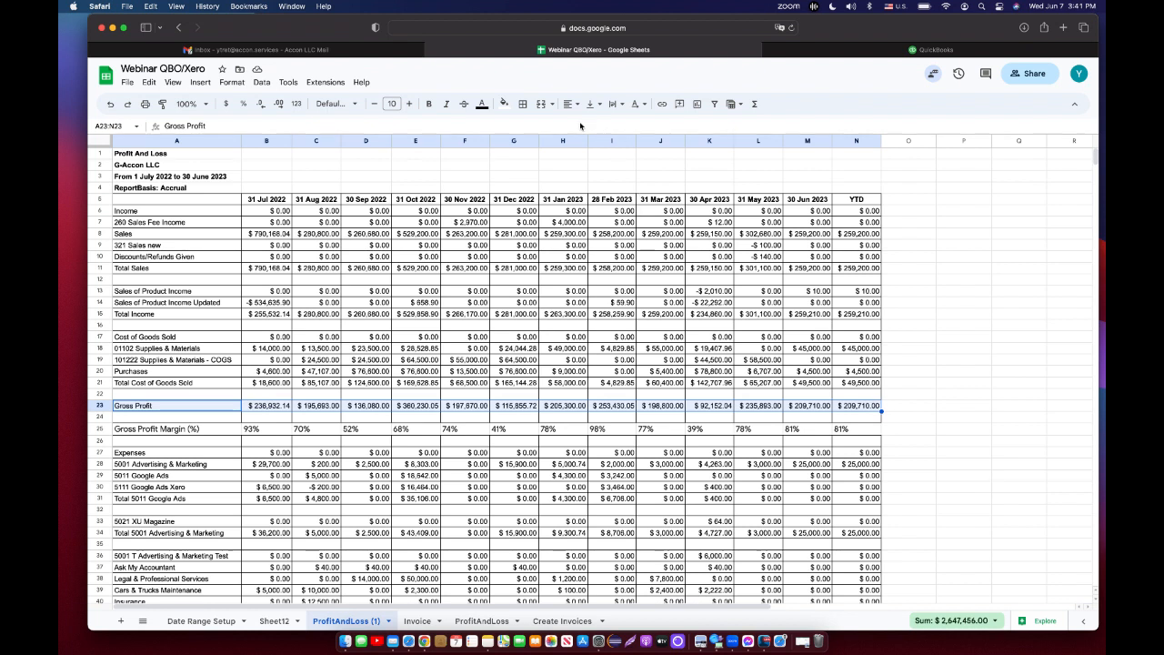
{"action": "left_click", "coordinate": [504, 106]}
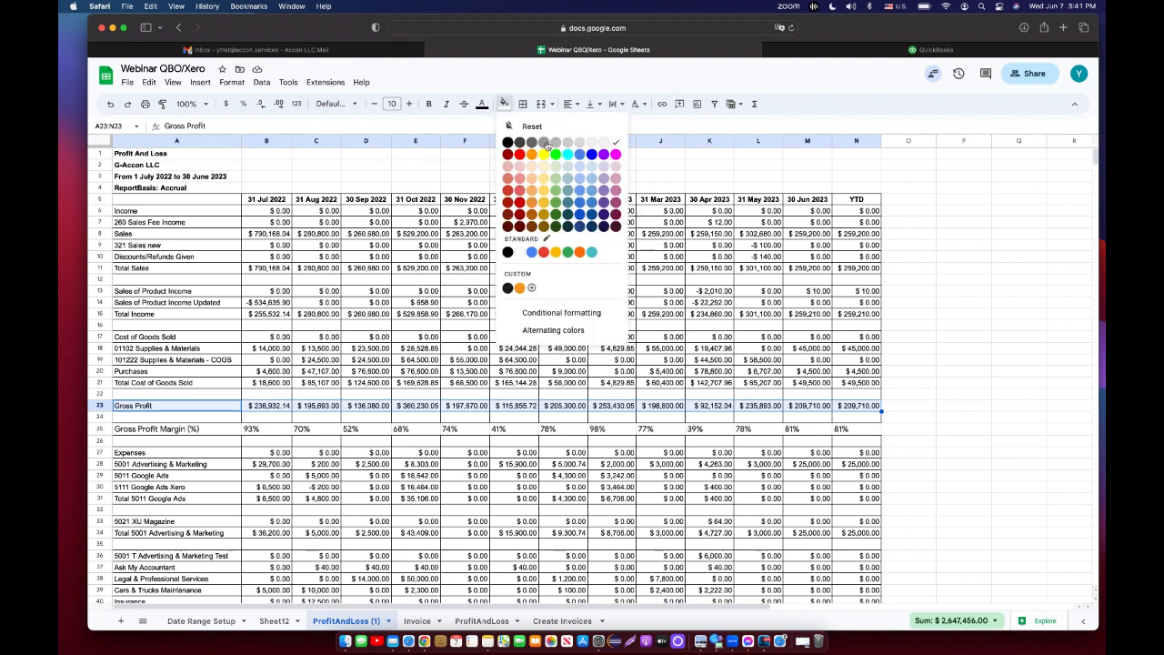
{"action": "left_click", "coordinate": [545, 169]}
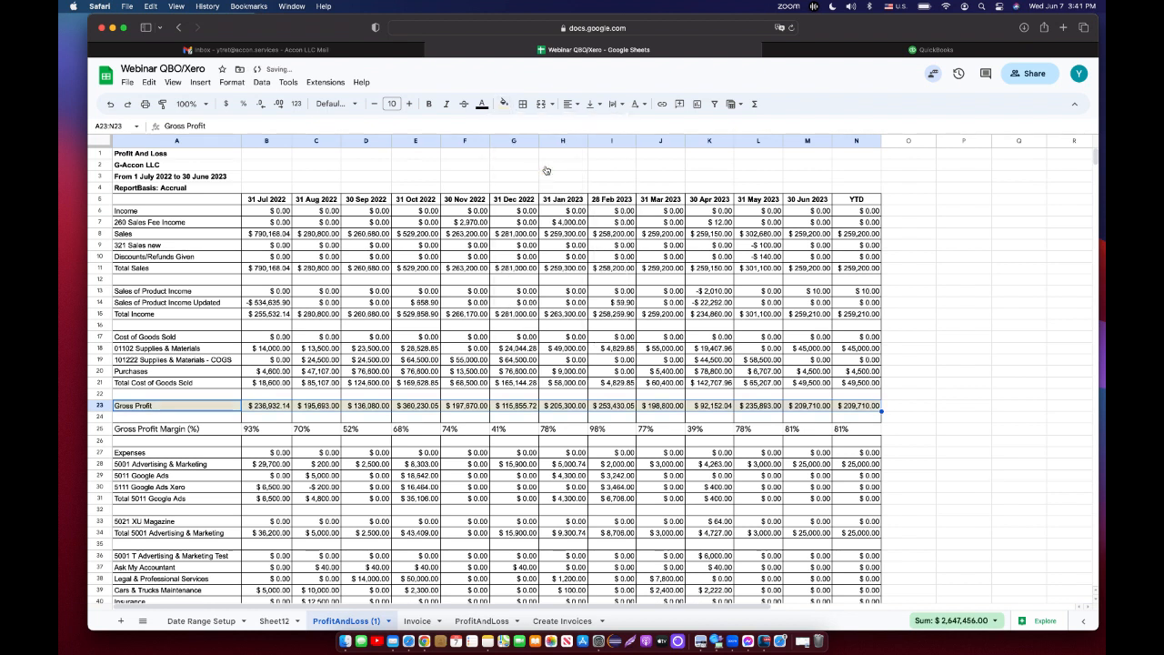
{"action": "left_click", "coordinate": [430, 105]}
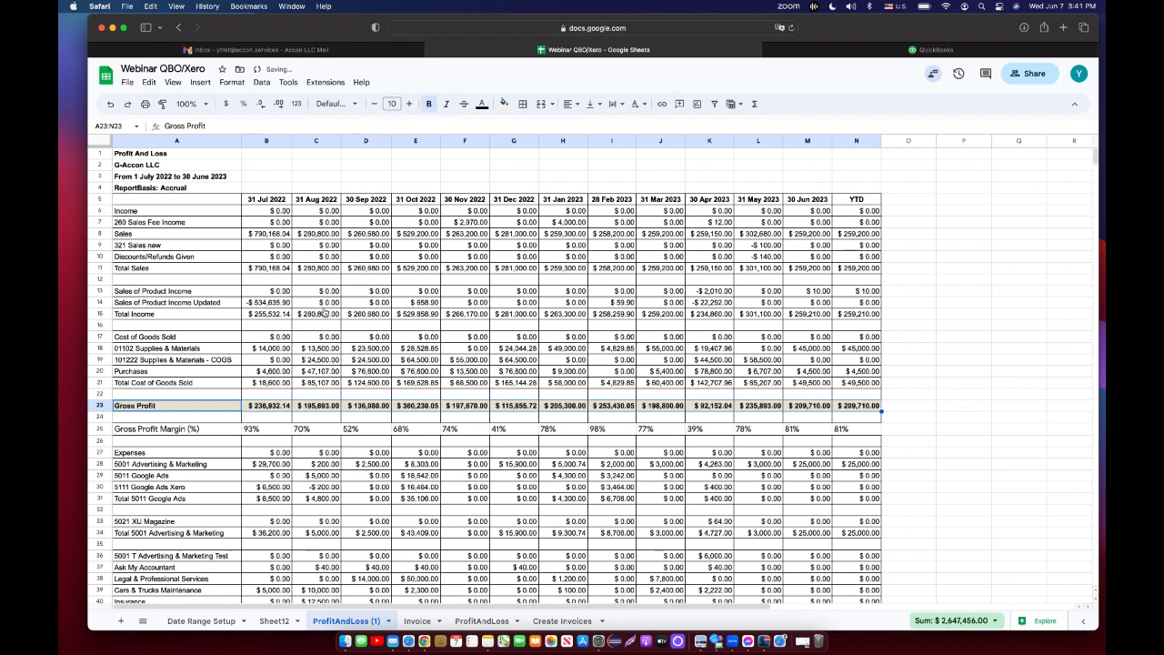
Format the Gross Profit Margin row A25:N25 with blue bold text and a light green fill.
{"action": "left_click", "coordinate": [225, 432]}
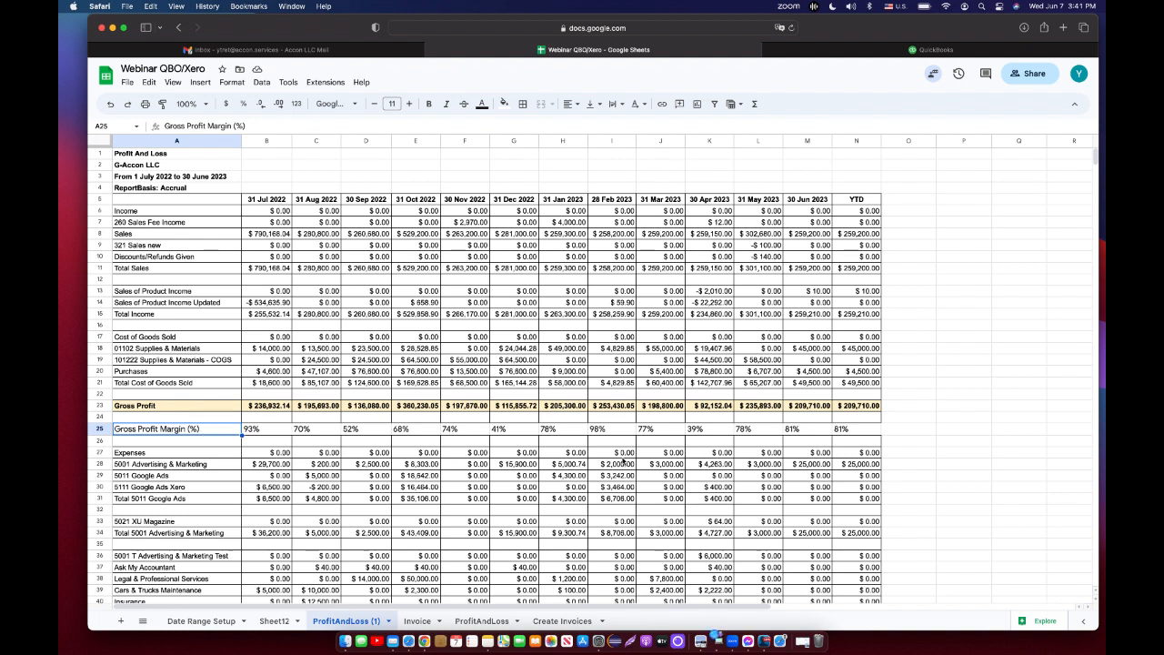
{"action": "left_click", "coordinate": [862, 433], "text": "shift"}
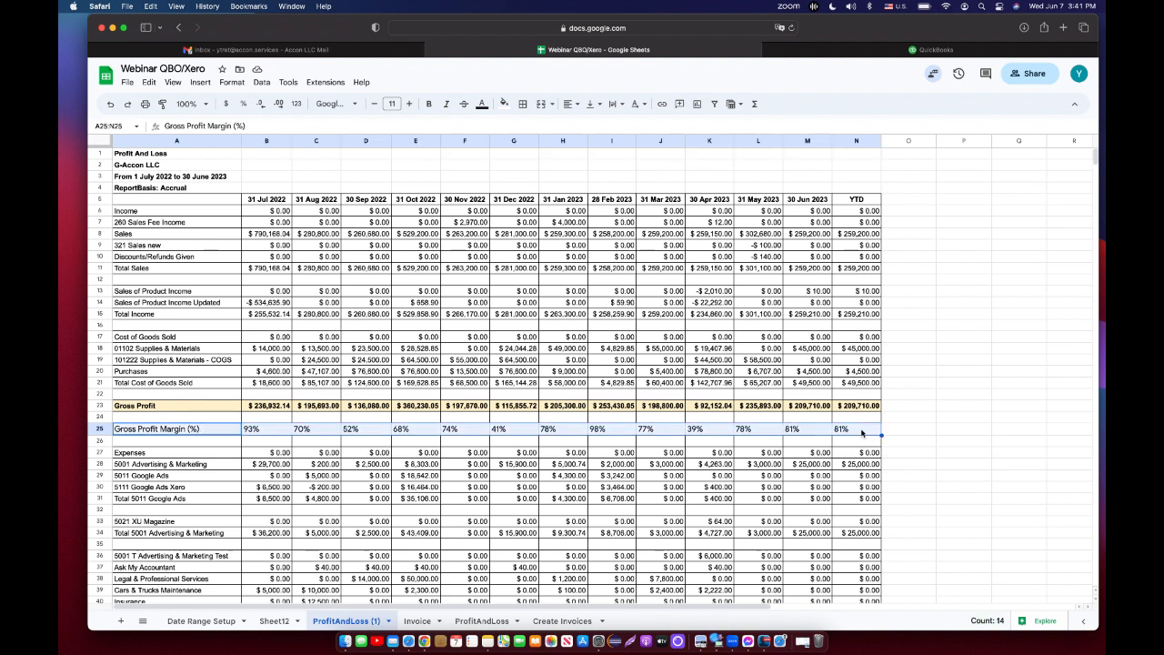
{"action": "left_click", "coordinate": [482, 103]}
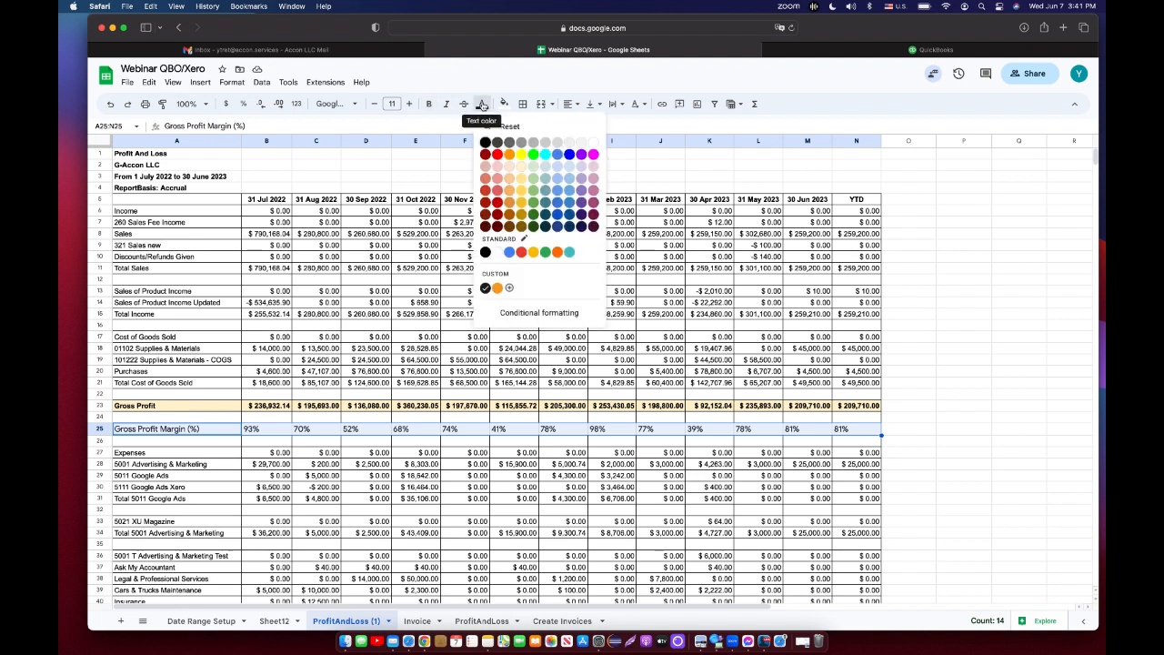
{"action": "left_click", "coordinate": [569, 154]}
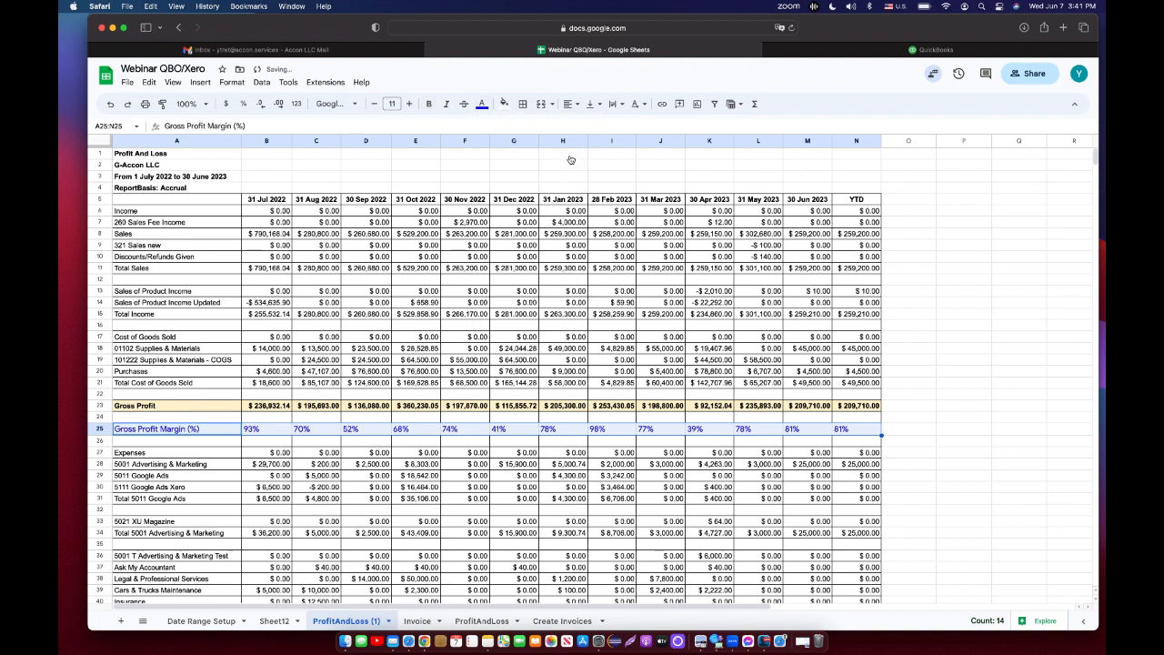
{"action": "left_click", "coordinate": [430, 106]}
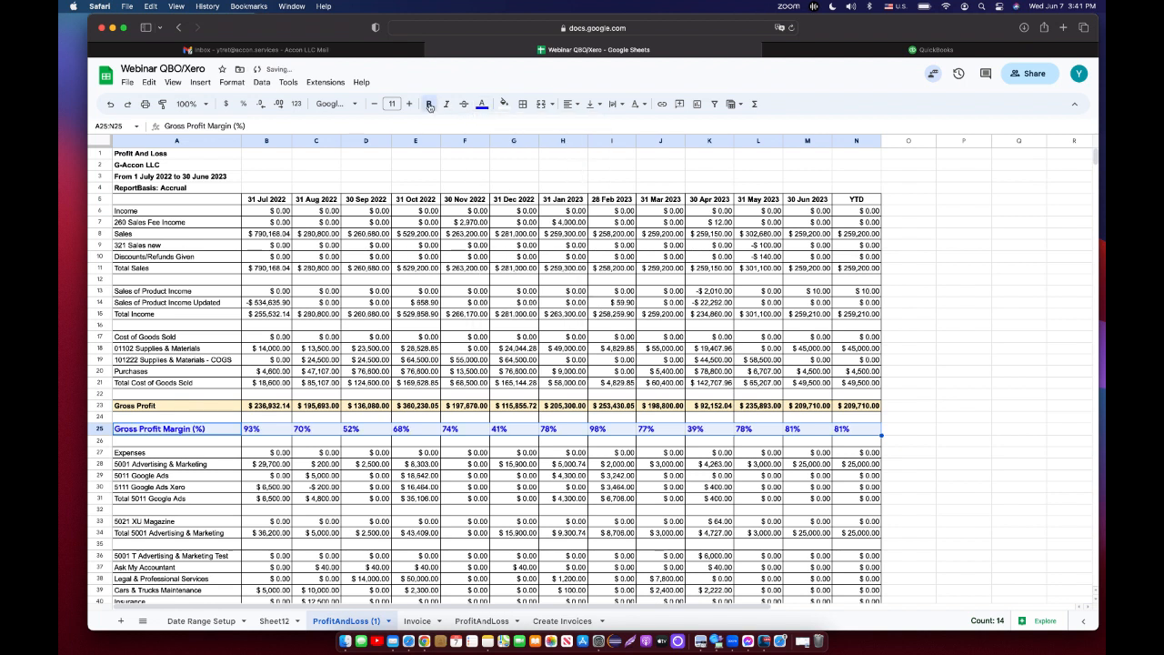
{"action": "left_click", "coordinate": [505, 104]}
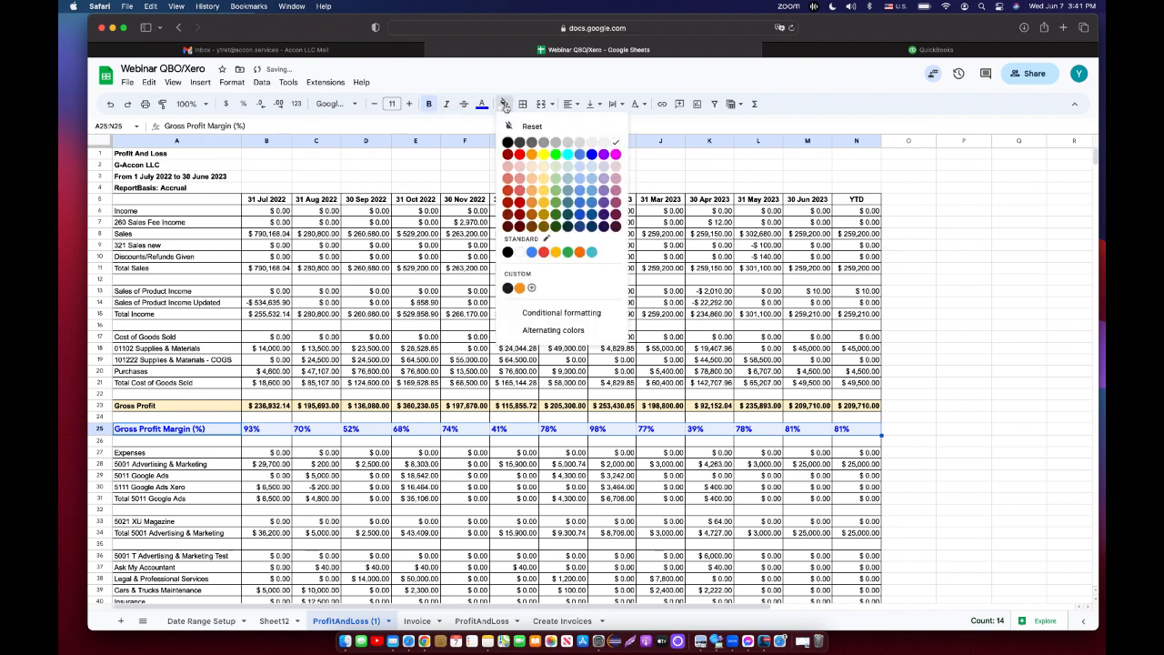
{"action": "left_click", "coordinate": [556, 167]}
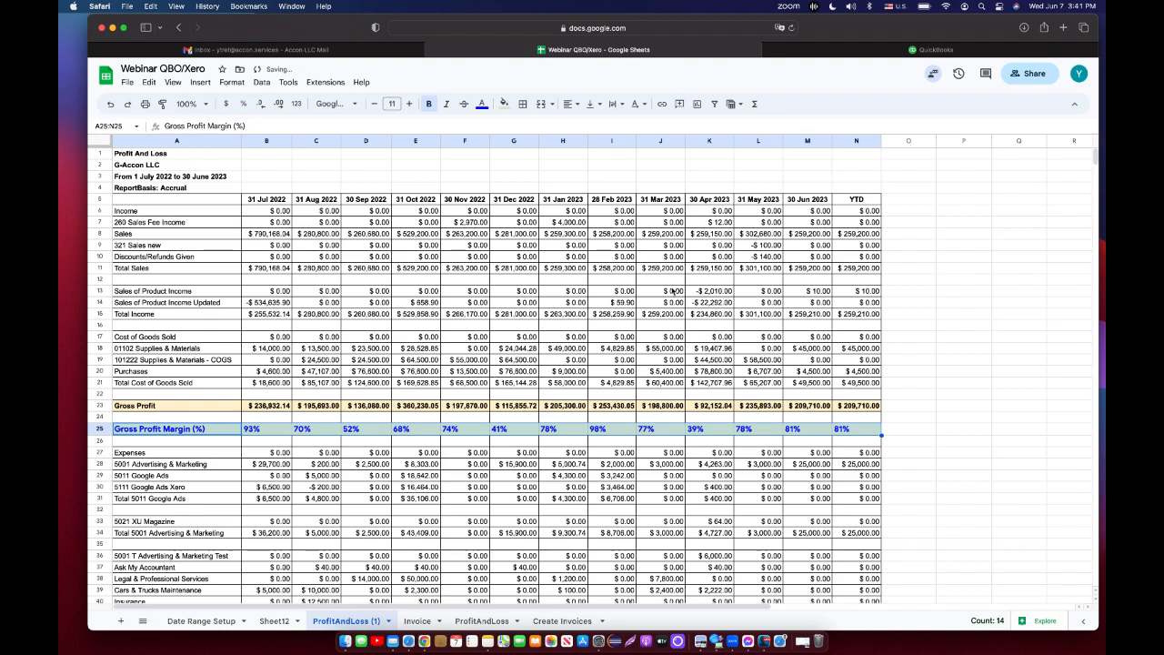
Apply all borders to the report range from row 5 through row 52, columns A to N.
{"action": "left_click", "coordinate": [100, 198]}
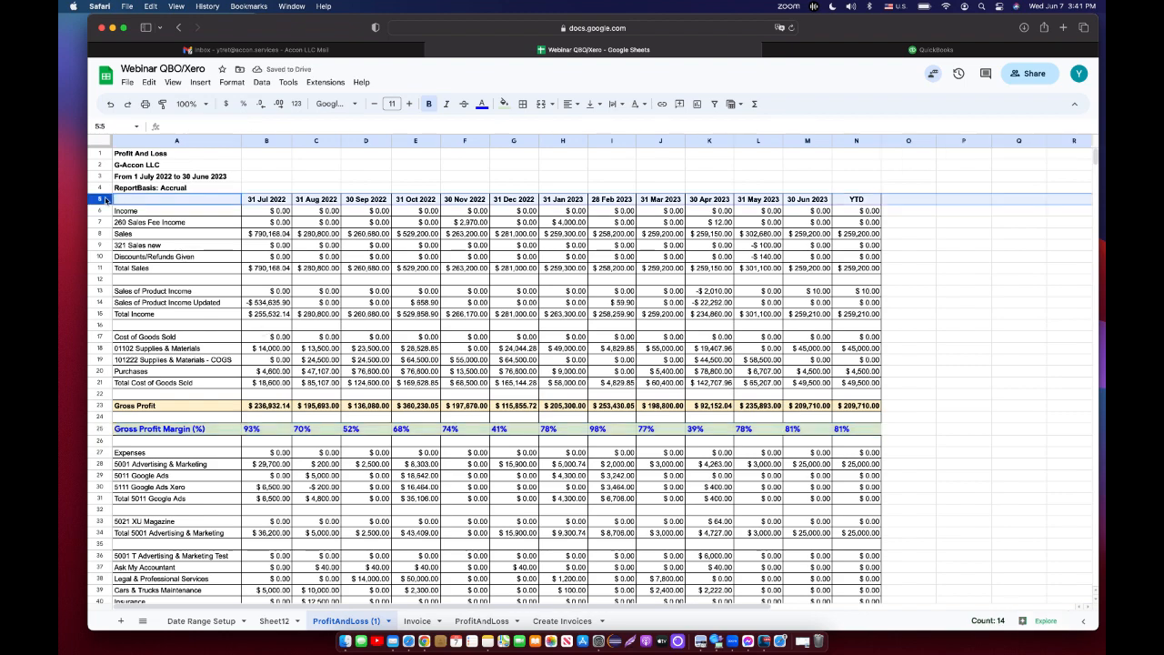
{"action": "scroll", "coordinate": [828, 536], "scroll_direction": "down", "scroll_amount": 8}
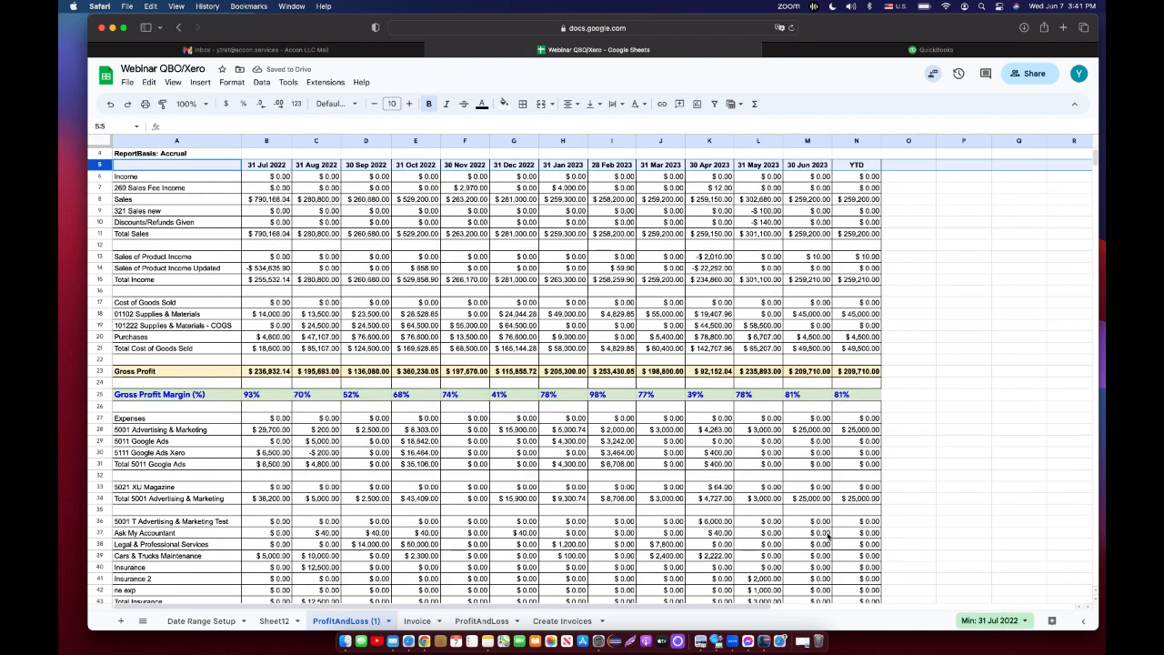
{"action": "scroll", "coordinate": [828, 536], "scroll_direction": "down", "scroll_amount": 1}
{"action": "left_click", "coordinate": [863, 510], "text": "shift"}
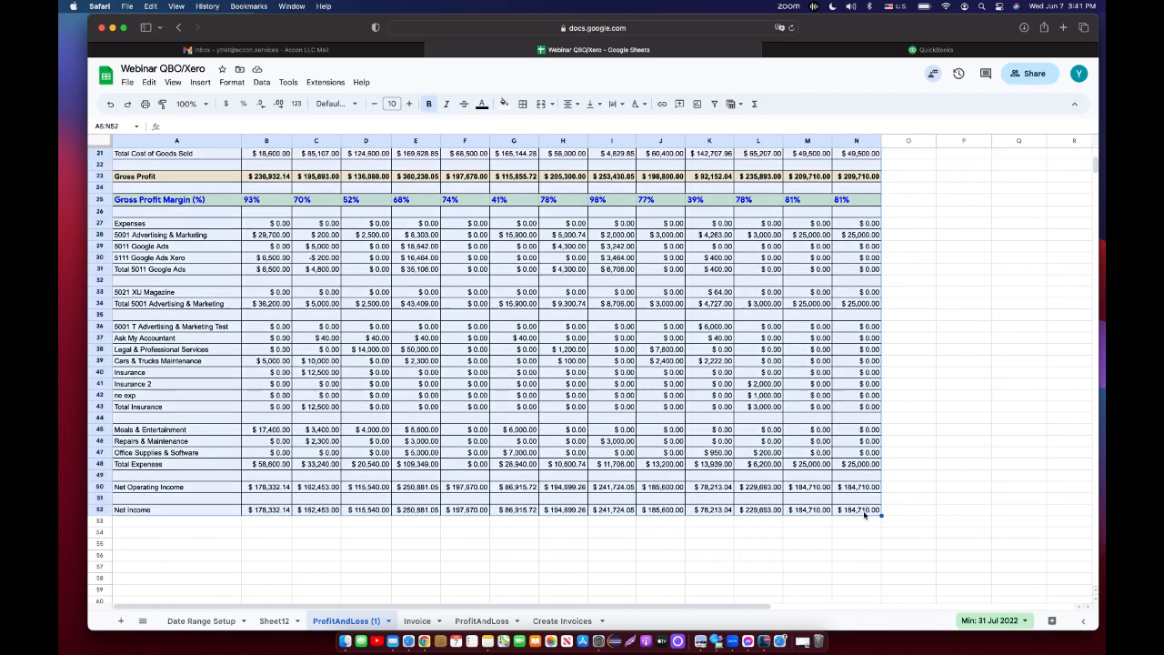
{"action": "scroll", "coordinate": [913, 371], "scroll_direction": "up", "scroll_amount": 8}
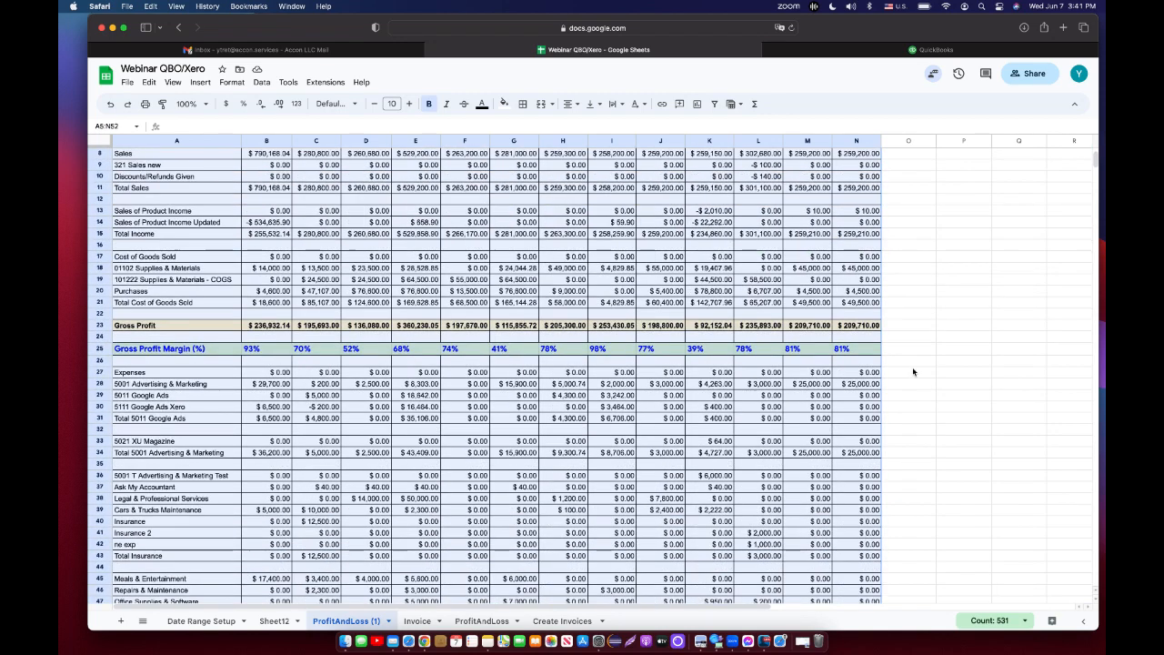
{"action": "left_click", "coordinate": [523, 104]}
{"action": "left_click", "coordinate": [531, 131]}
{"action": "left_click", "coordinate": [953, 414]}
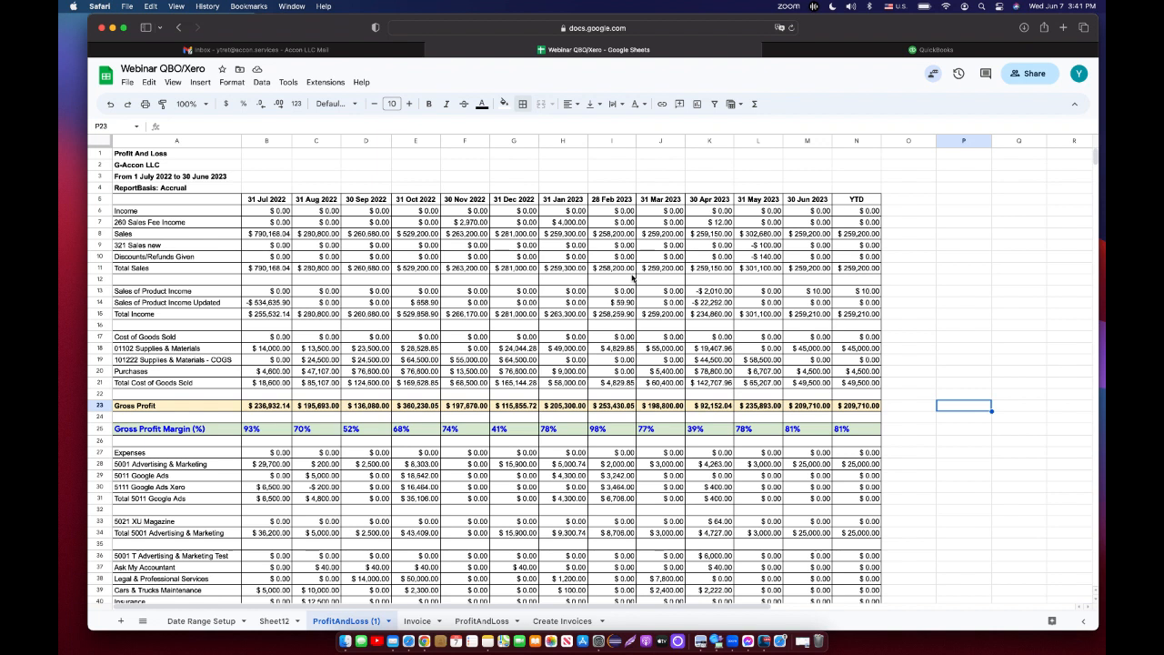
Edit the G-Accon QuickBooks Profit And Loss template to enable Keep Original Formatting and update it.
{"action": "left_click", "coordinate": [335, 83]}
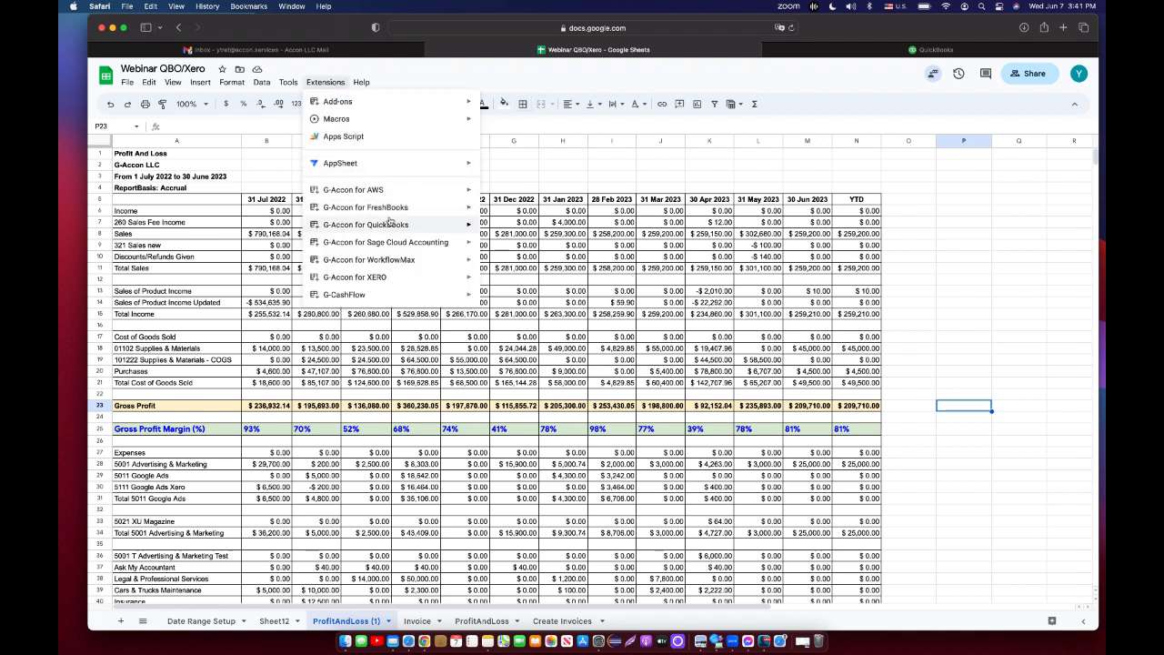
{"action": "mouse_move", "coordinate": [391, 224]}
{"action": "left_click", "coordinate": [526, 337]}
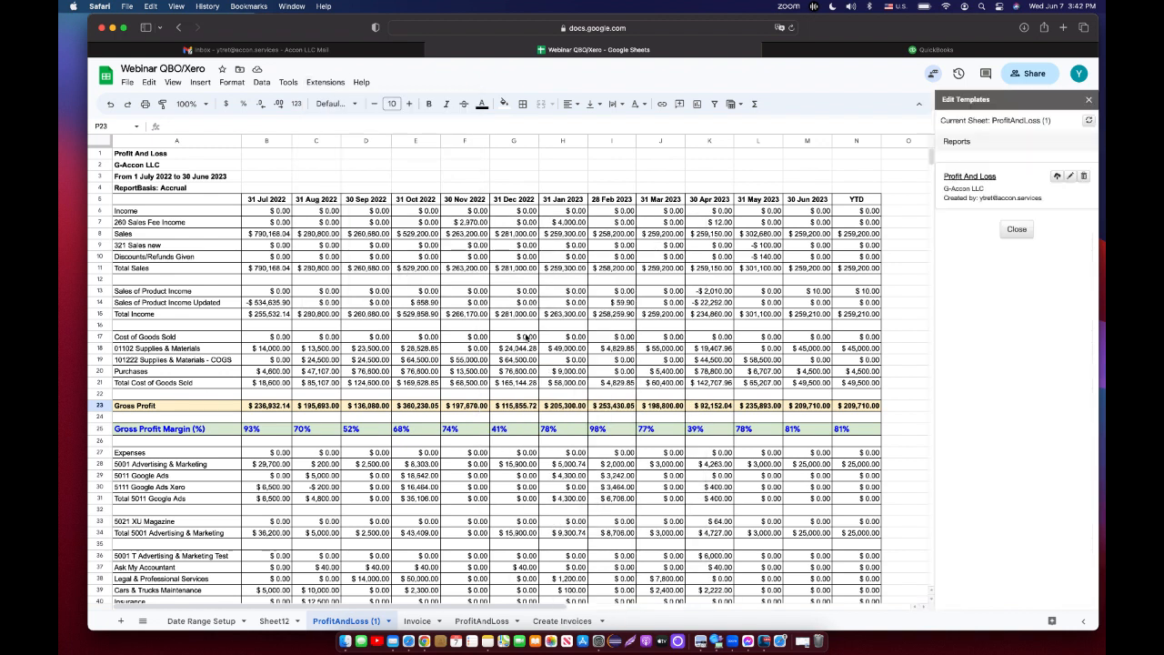
{"action": "left_click", "coordinate": [978, 181]}
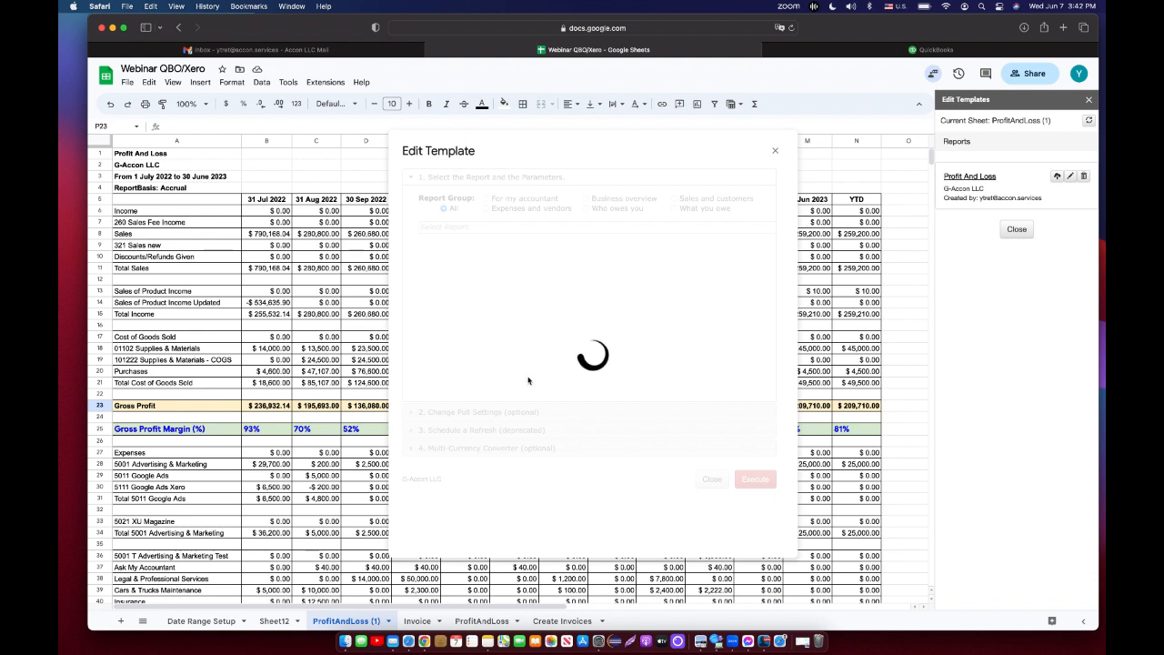
{"action": "left_click", "coordinate": [469, 413]}
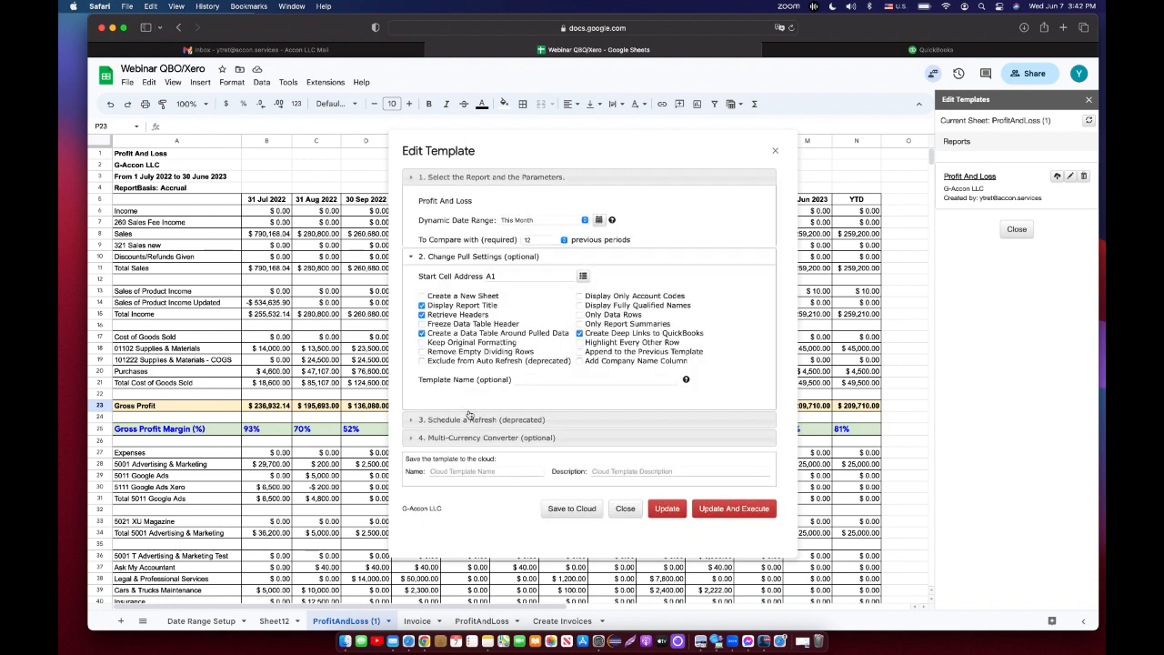
{"action": "left_click", "coordinate": [422, 284]}
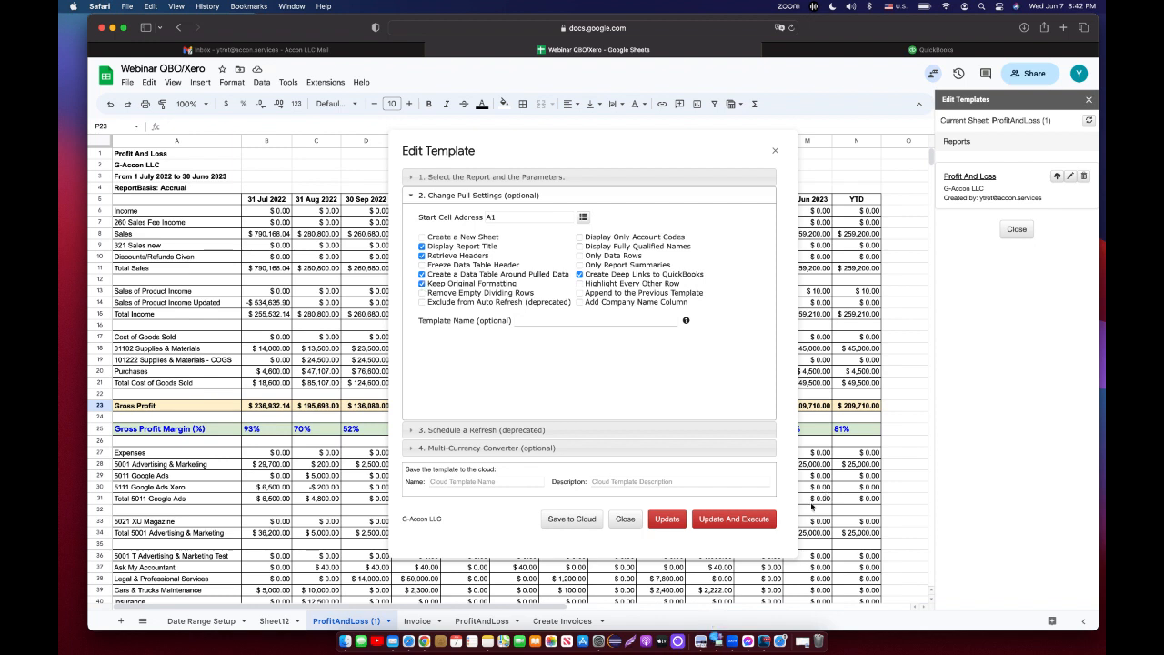
{"action": "left_click", "coordinate": [765, 521]}
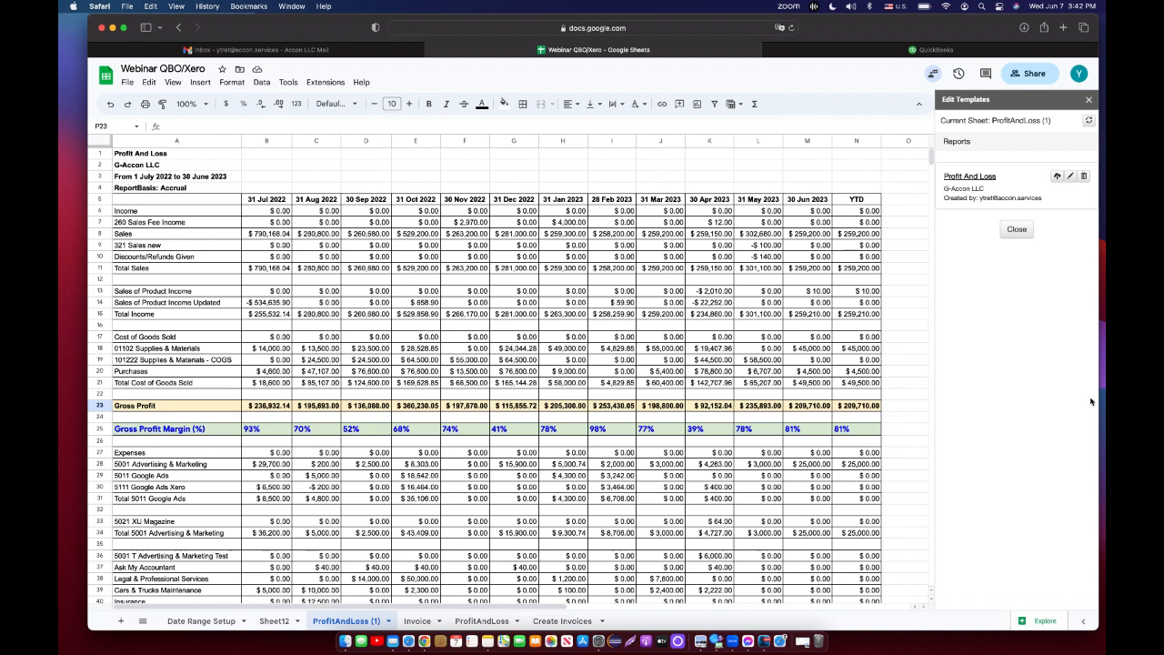
{"action": "left_click", "coordinate": [1089, 101]}
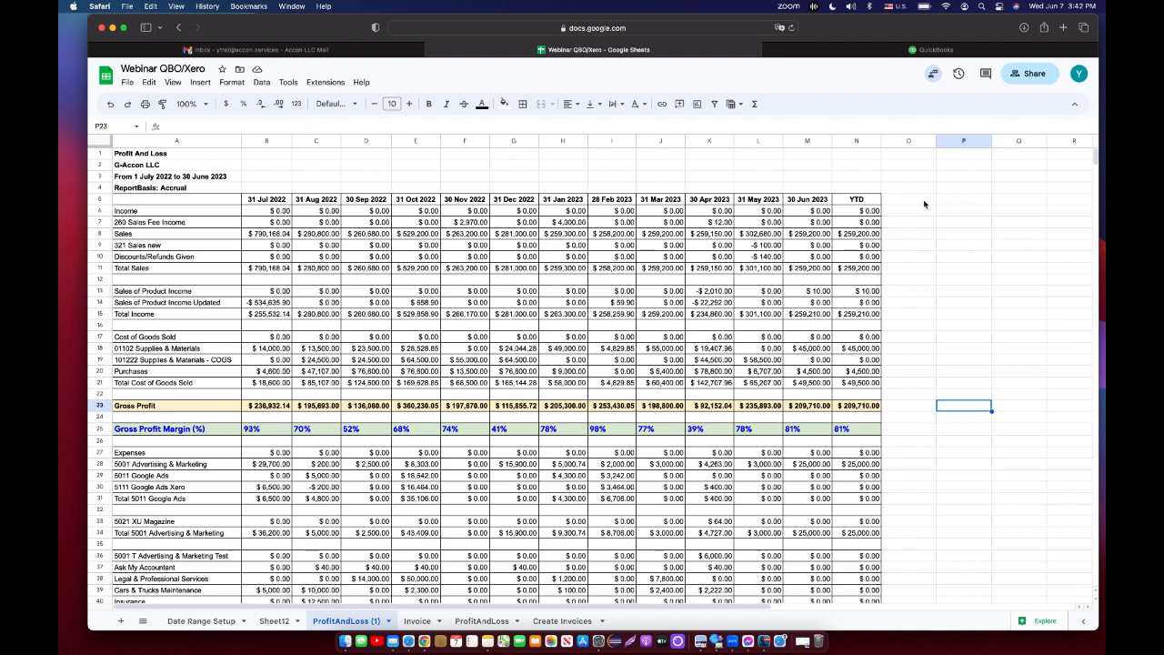
Add the column header Notes/Comments in cell O5.
{"action": "left_click", "coordinate": [924, 204]}
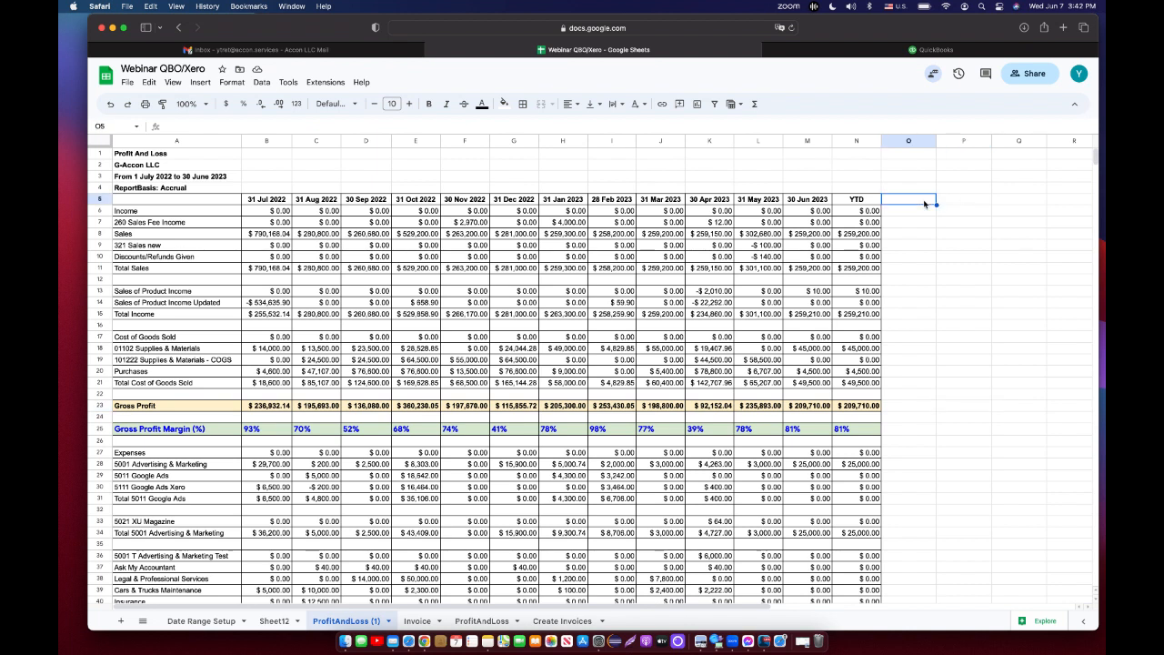
{"action": "type", "text": "Notes/COmments"}
{"action": "left_click_drag", "start_coordinate": [941, 140], "coordinate": [972, 141]}
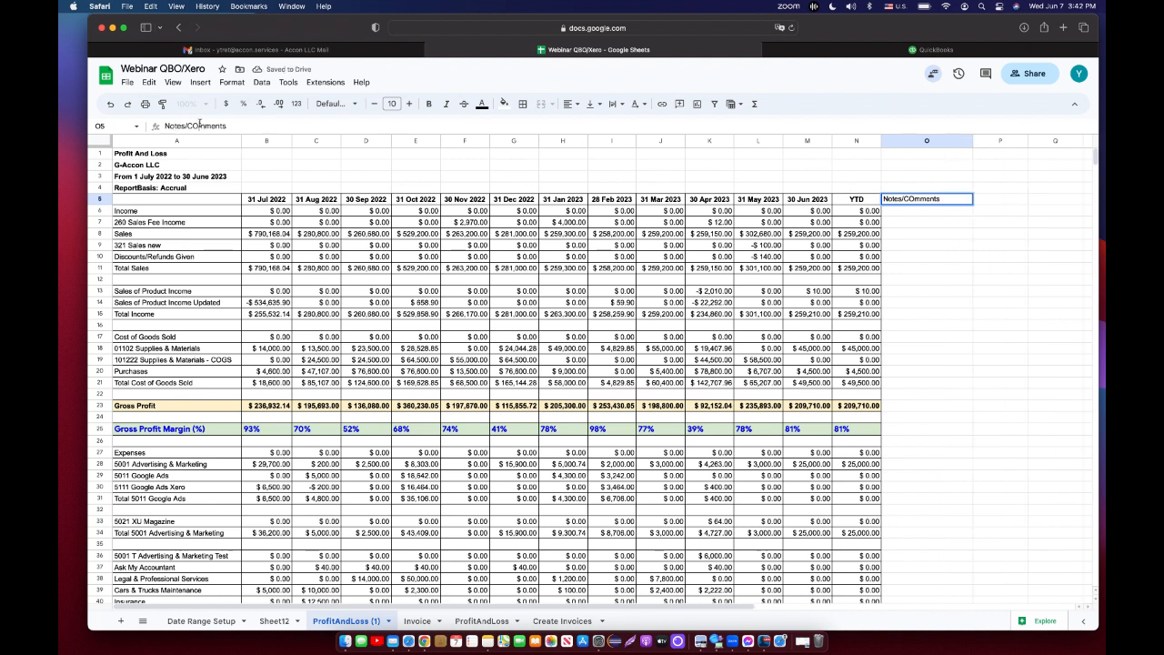
{"action": "key", "text": "BackSpace"}
{"action": "type", "text": "o"}
{"action": "left_click", "coordinate": [925, 384]}
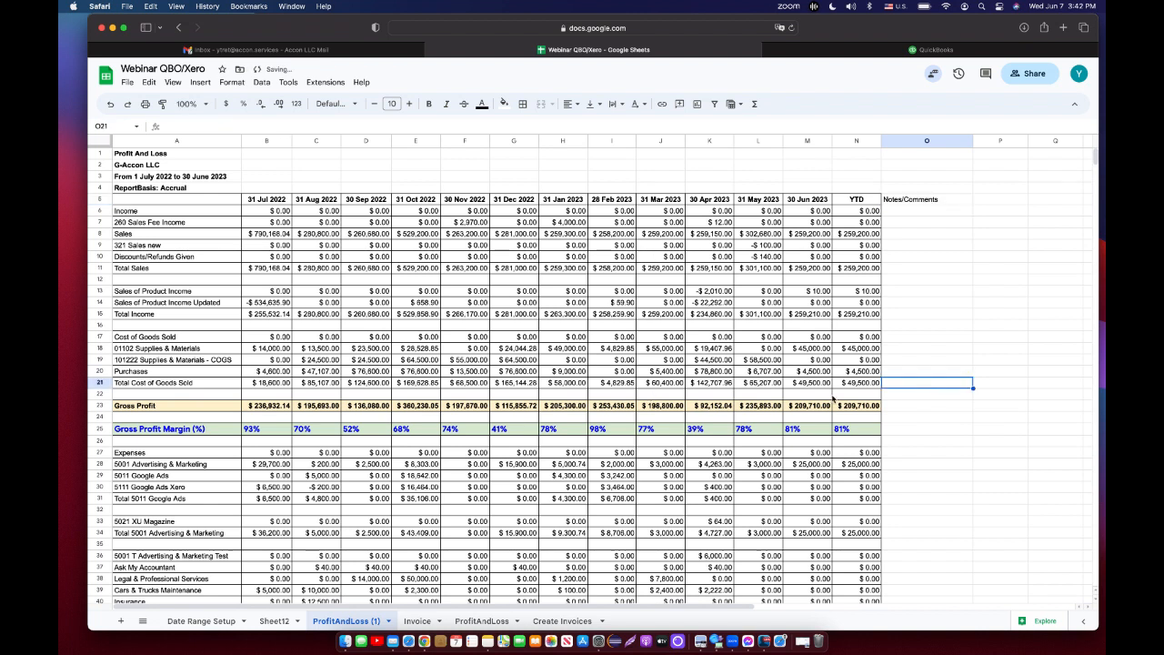
Highlight cell K19 with a yellow fill.
{"action": "left_click", "coordinate": [720, 361]}
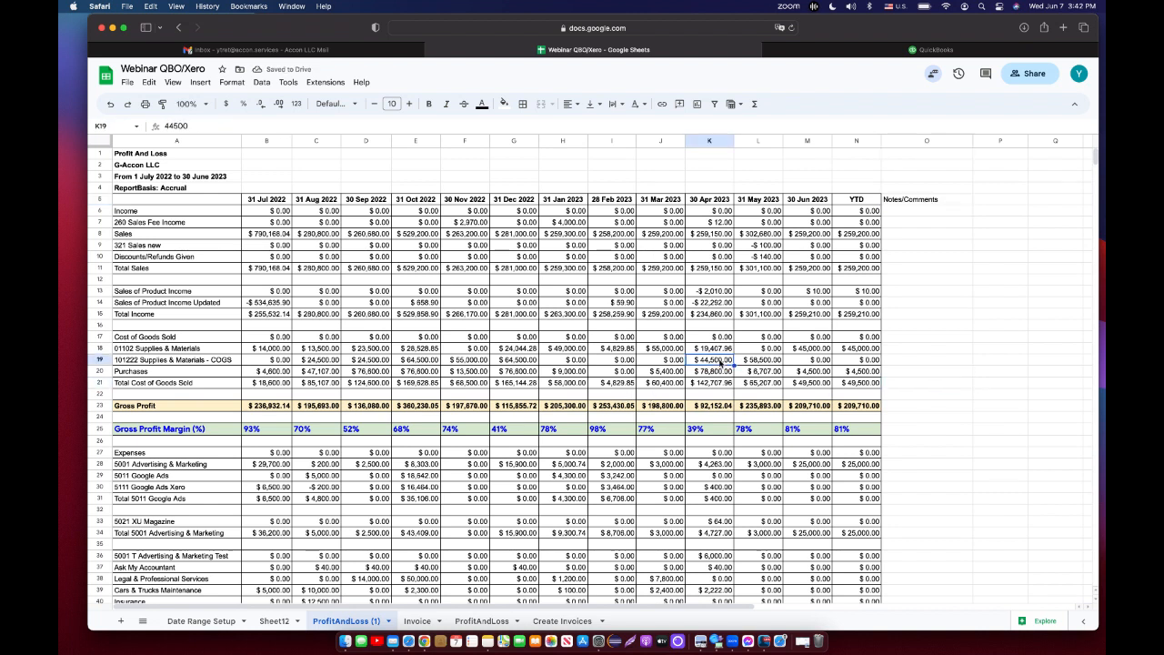
{"action": "left_click", "coordinate": [503, 103]}
{"action": "left_click", "coordinate": [542, 154]}
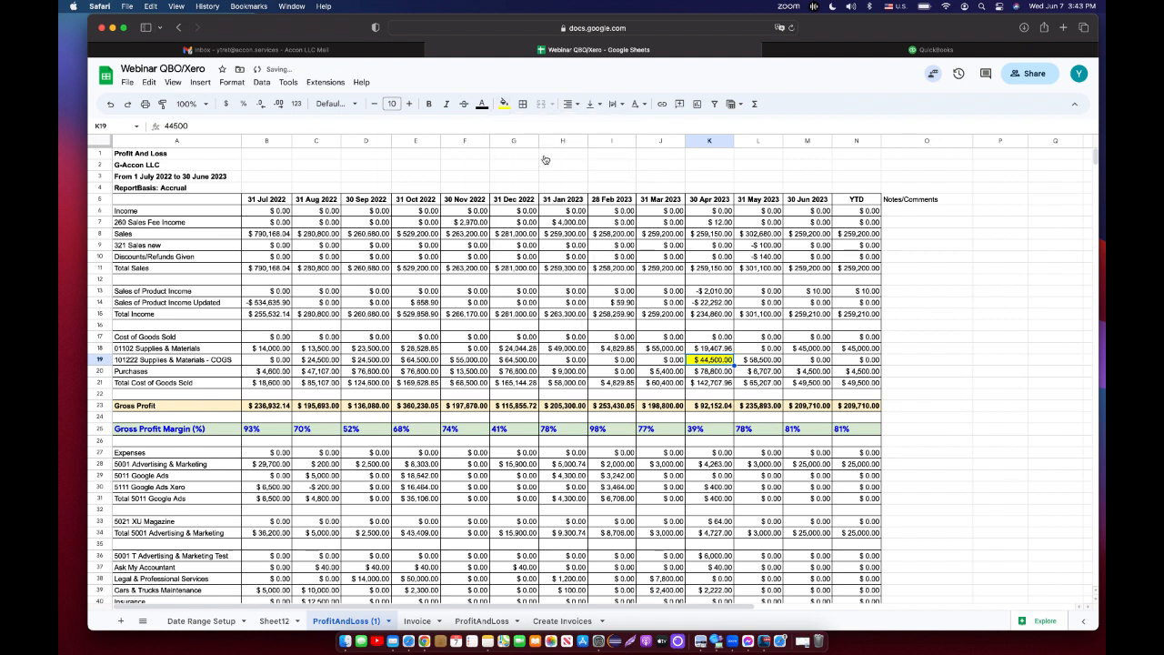
Enter the note "it needs to verify?" in cell O19.
{"action": "left_click", "coordinate": [921, 364]}
{"action": "type", "text": "ne"}
{"action": "type", "text": "it"}
{"action": "type", "text": " needs"}
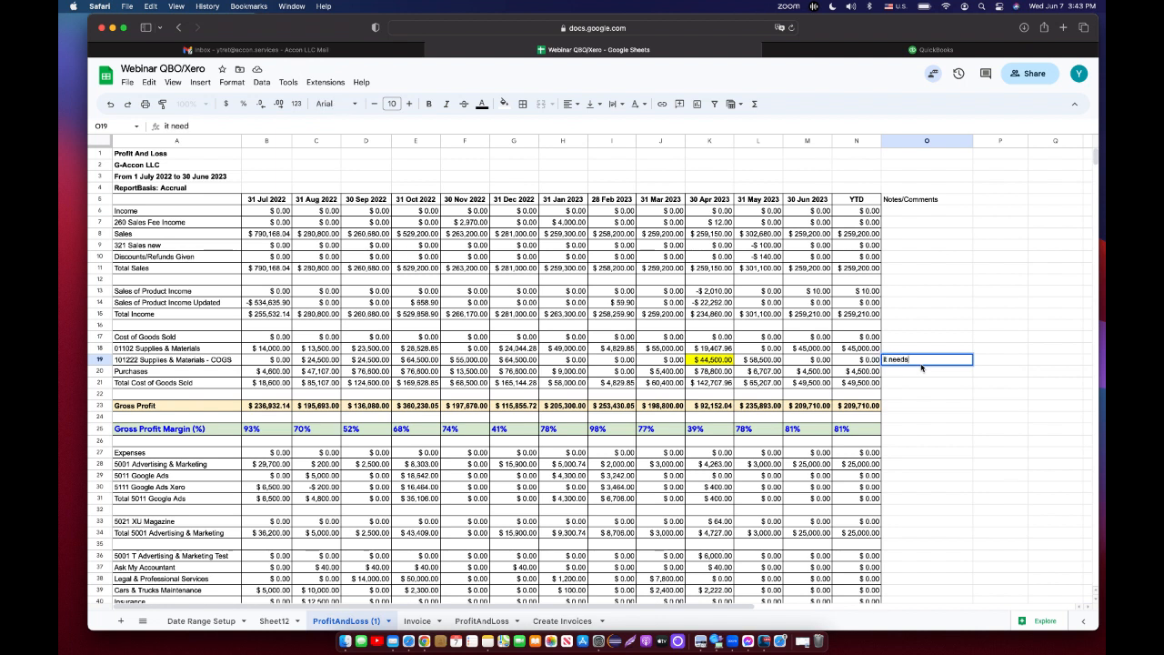
{"action": "type", "text": " to verify?"}
Make the Notes/Comments header red and bold.
{"action": "left_click", "coordinate": [945, 200]}
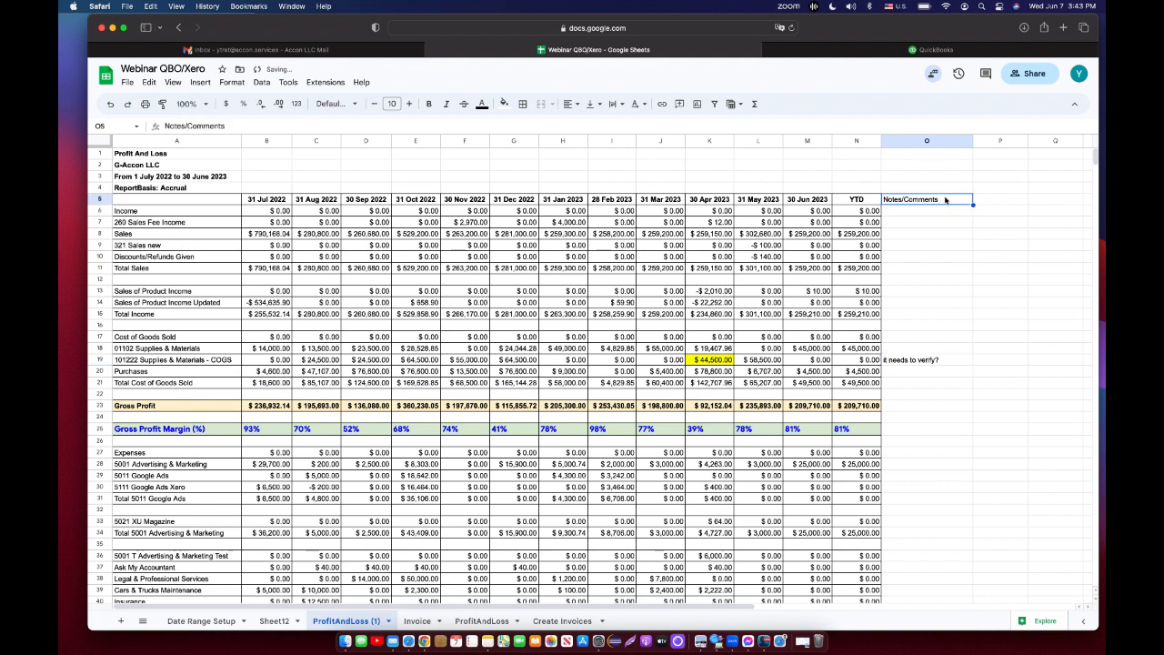
{"action": "left_click", "coordinate": [482, 104]}
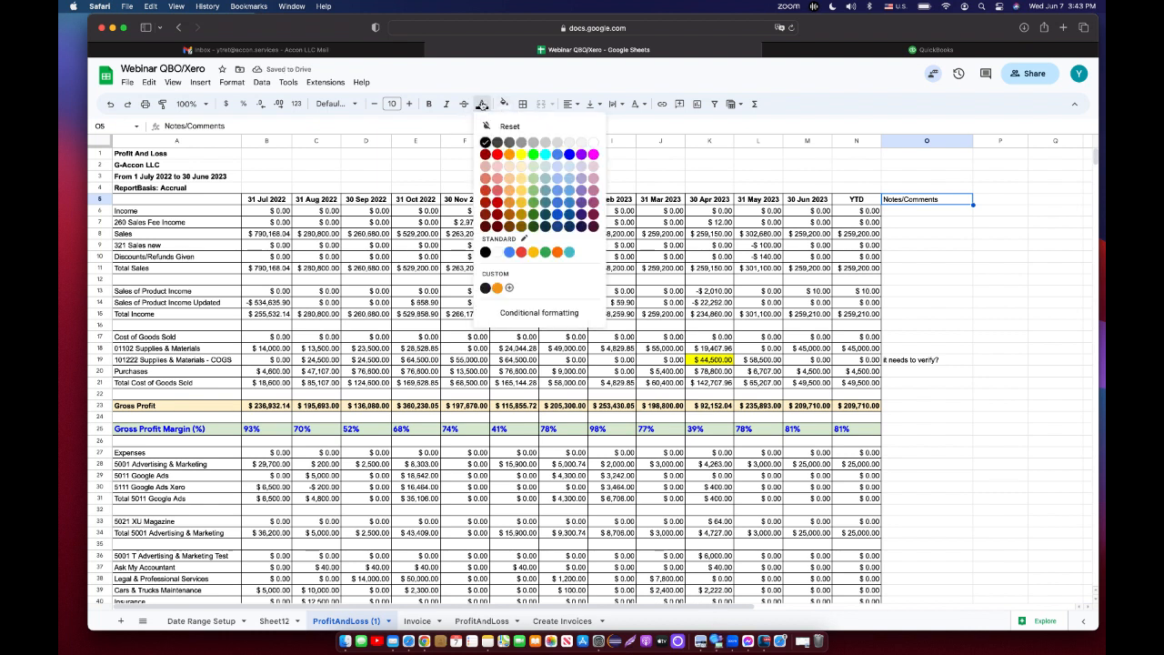
{"action": "left_click", "coordinate": [497, 155]}
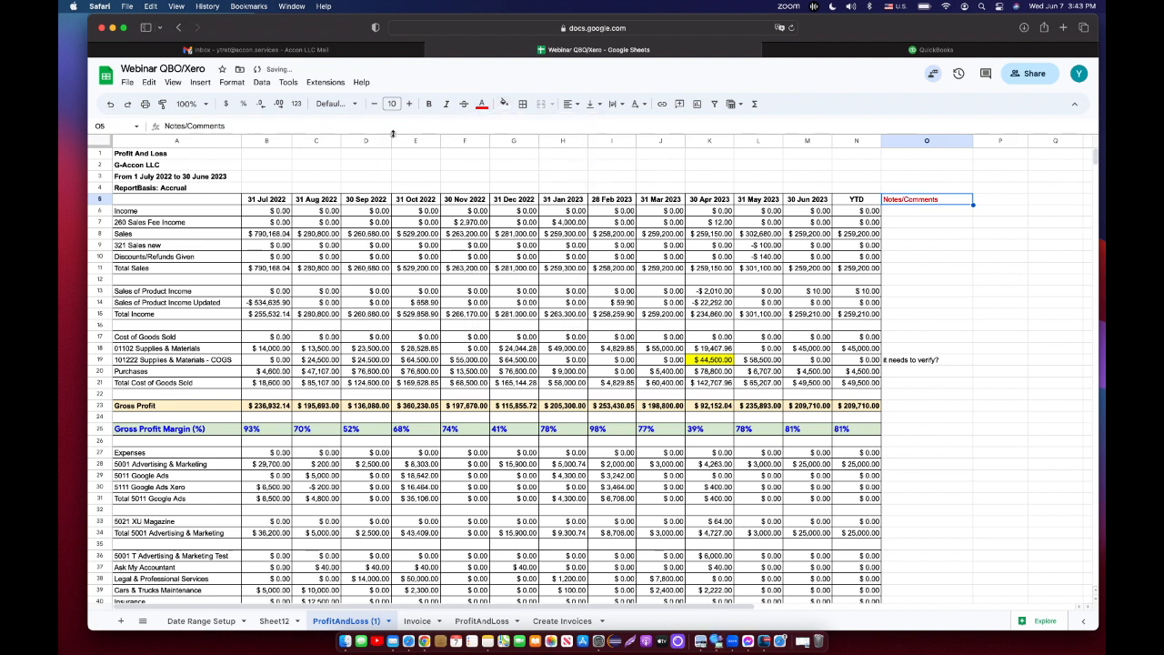
{"action": "left_click", "coordinate": [428, 103]}
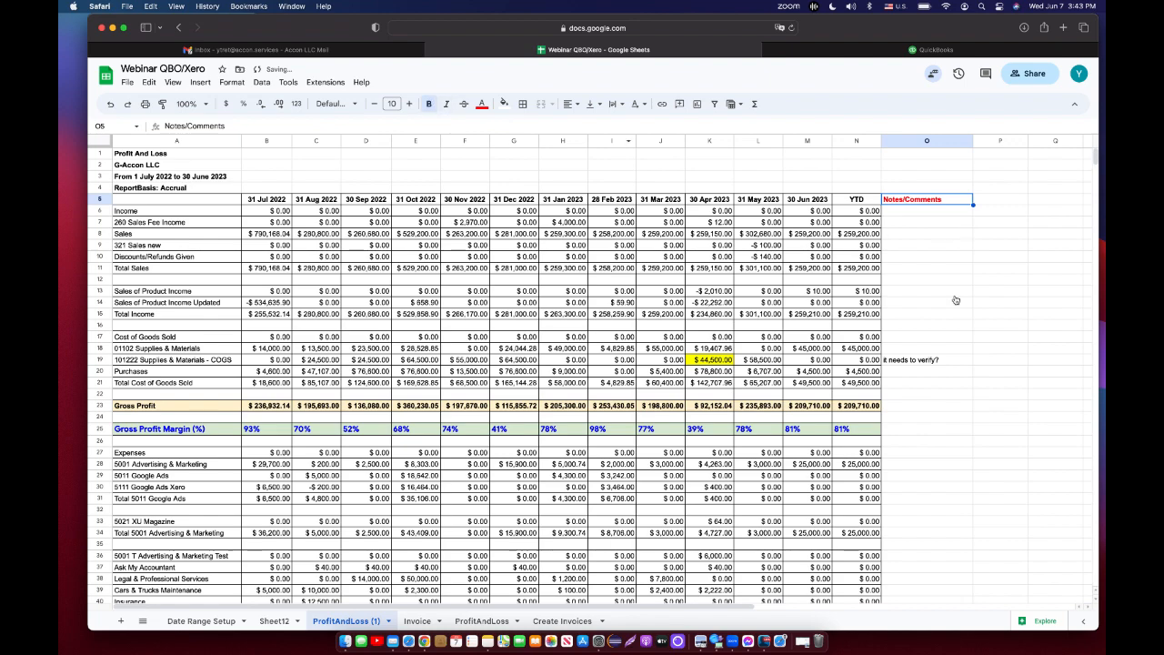
Apply all borders to the Notes/Comments column from O5 to O52.
{"action": "scroll", "coordinate": [961, 435], "scroll_direction": "down", "scroll_amount": 5}
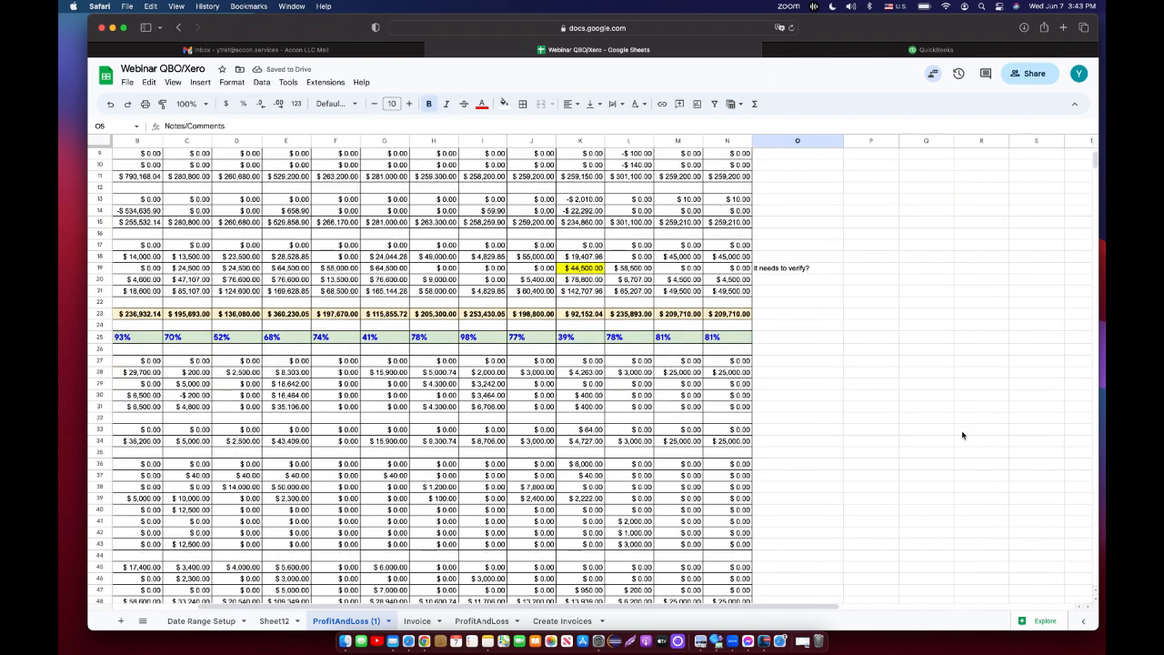
{"action": "scroll", "coordinate": [962, 436], "scroll_direction": "down", "scroll_amount": 1}
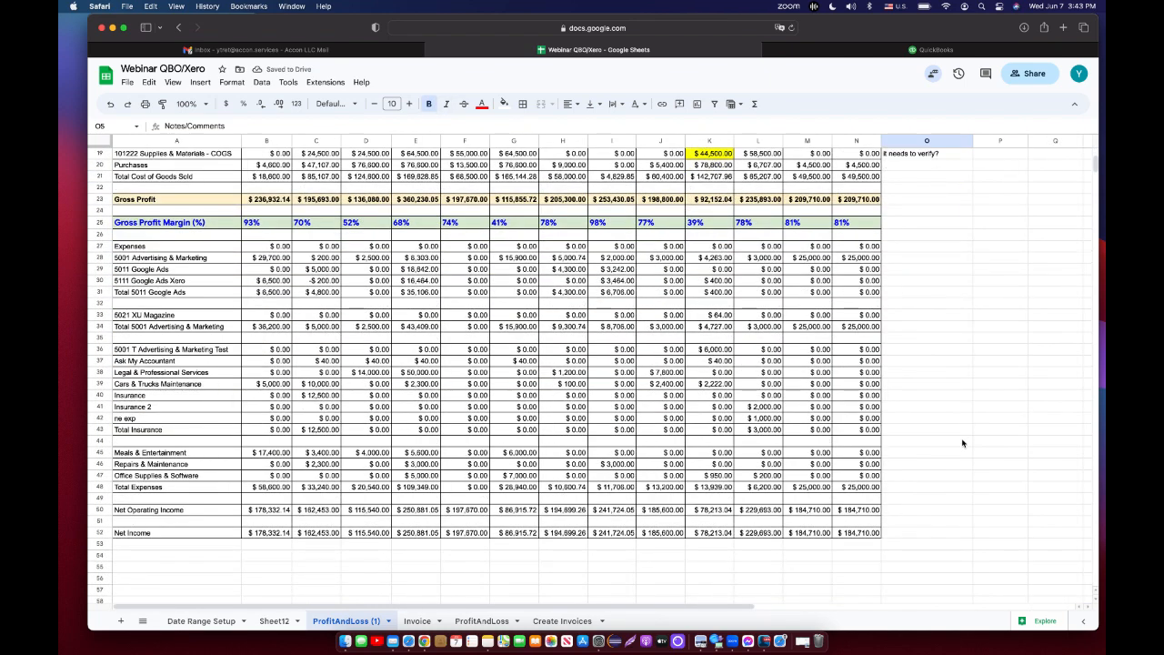
{"action": "left_click", "coordinate": [942, 536], "text": "shift"}
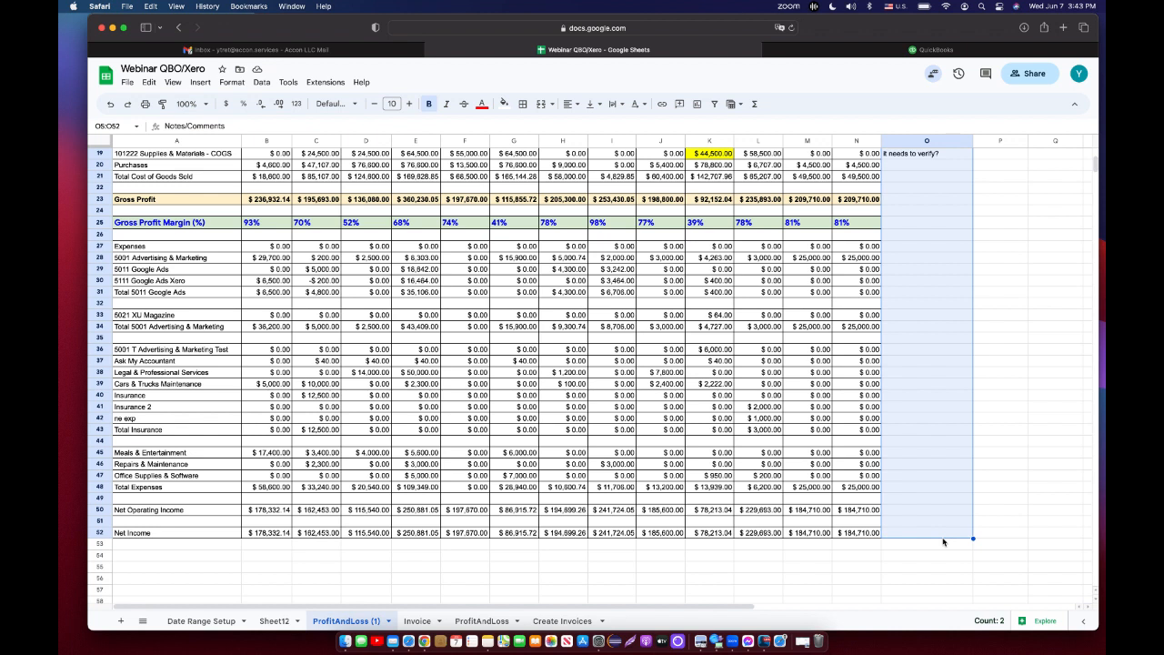
{"action": "left_click", "coordinate": [524, 104]}
{"action": "left_click", "coordinate": [528, 128]}
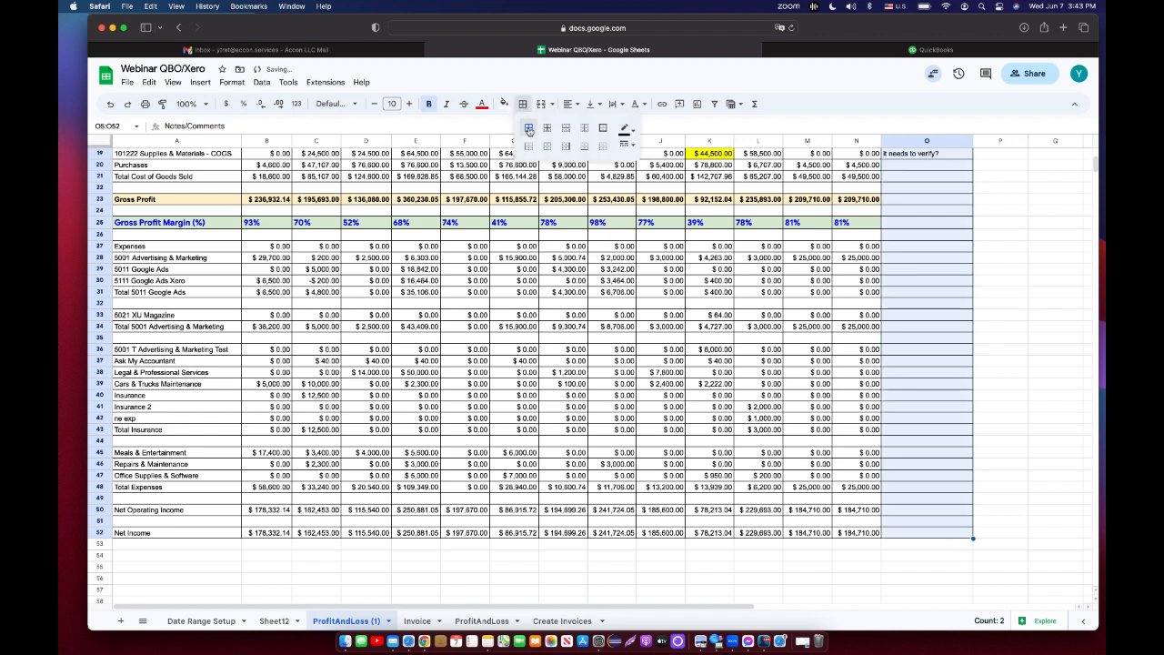
{"action": "left_click", "coordinate": [994, 418]}
{"action": "scroll", "coordinate": [994, 419], "scroll_direction": "up", "scroll_amount": 2}
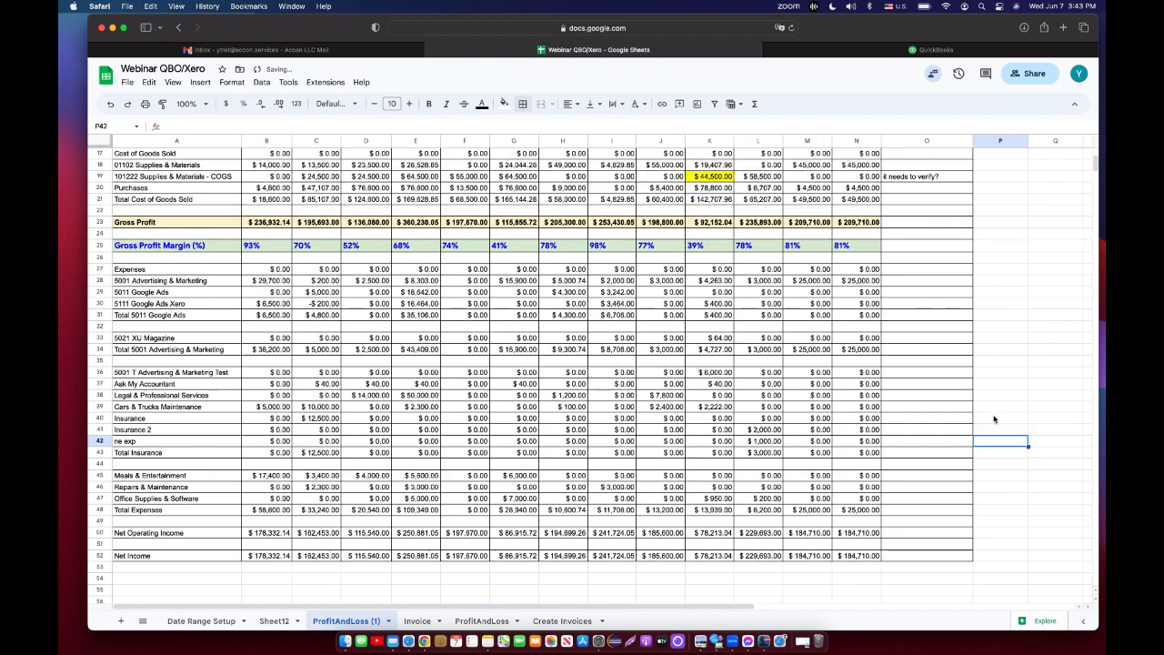
{"action": "scroll", "coordinate": [994, 418], "scroll_direction": "up", "scroll_amount": 5}
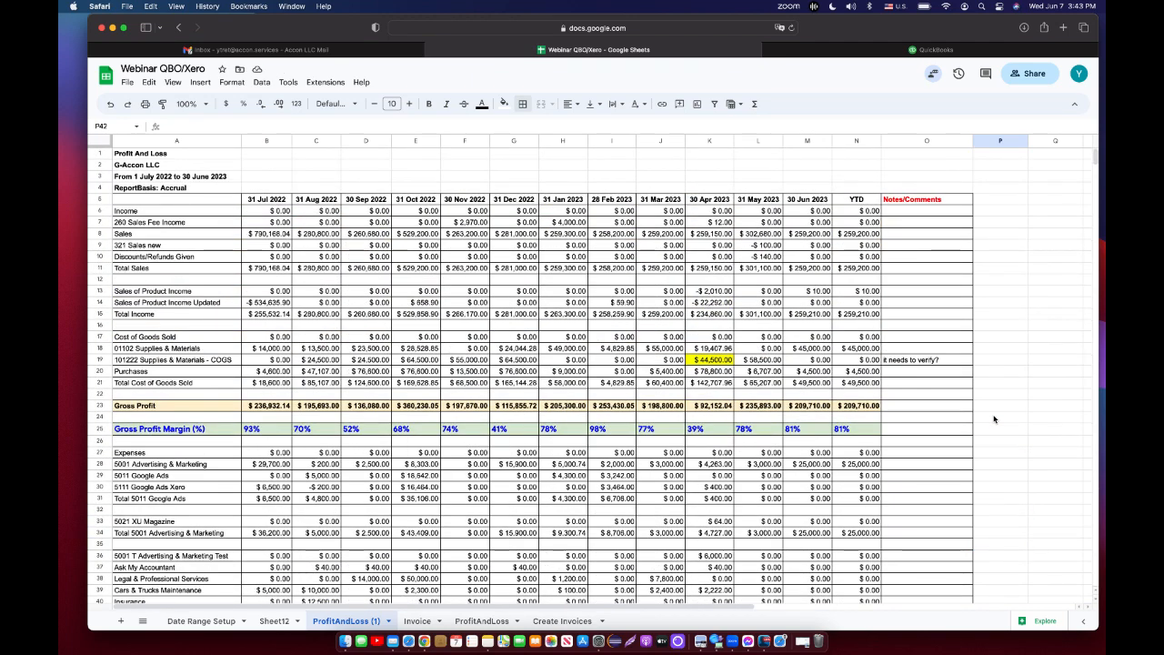
Highlight cell C30 with a cyan fill.
{"action": "scroll", "coordinate": [994, 419], "scroll_direction": "down", "scroll_amount": 3}
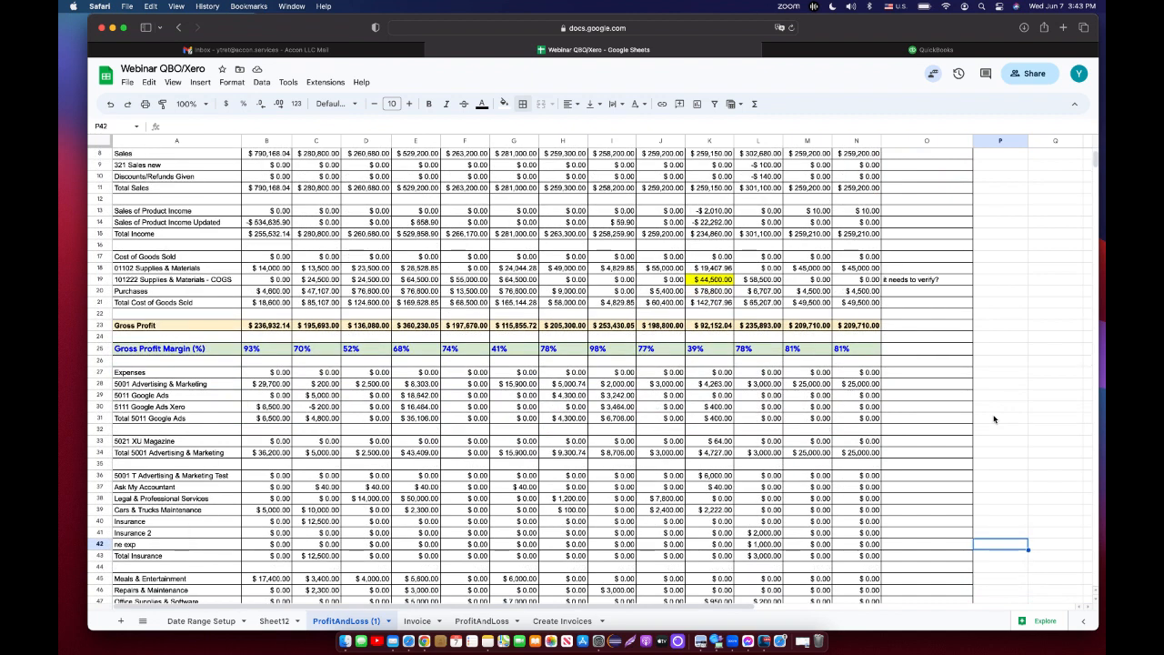
{"action": "left_click", "coordinate": [329, 410]}
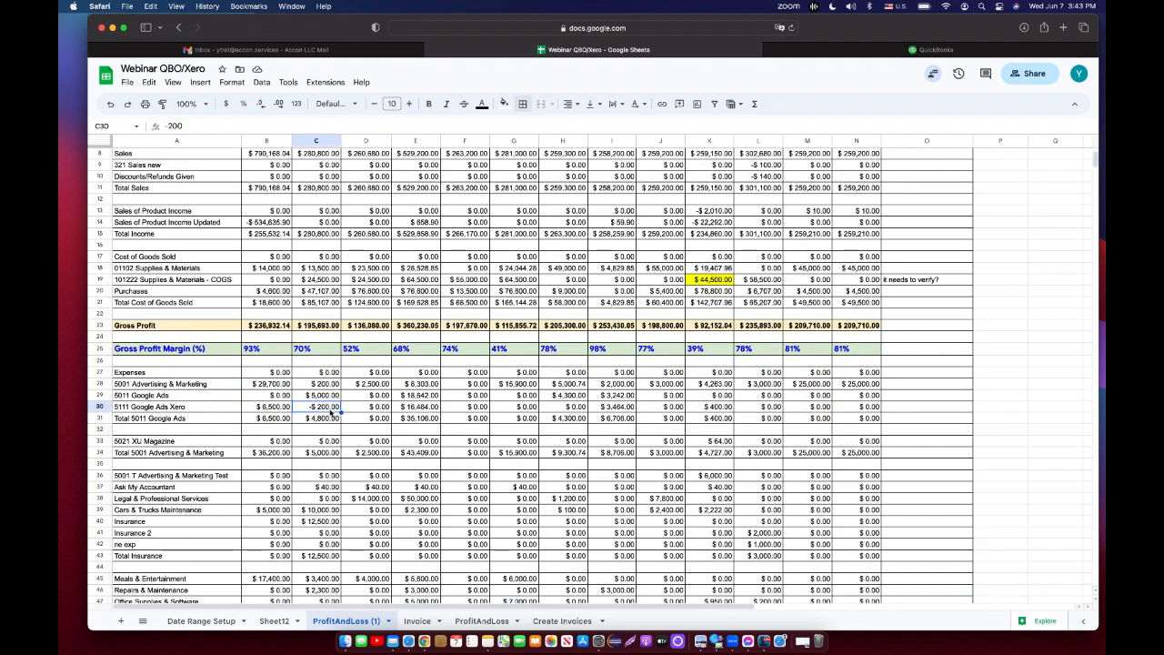
{"action": "left_click", "coordinate": [504, 106]}
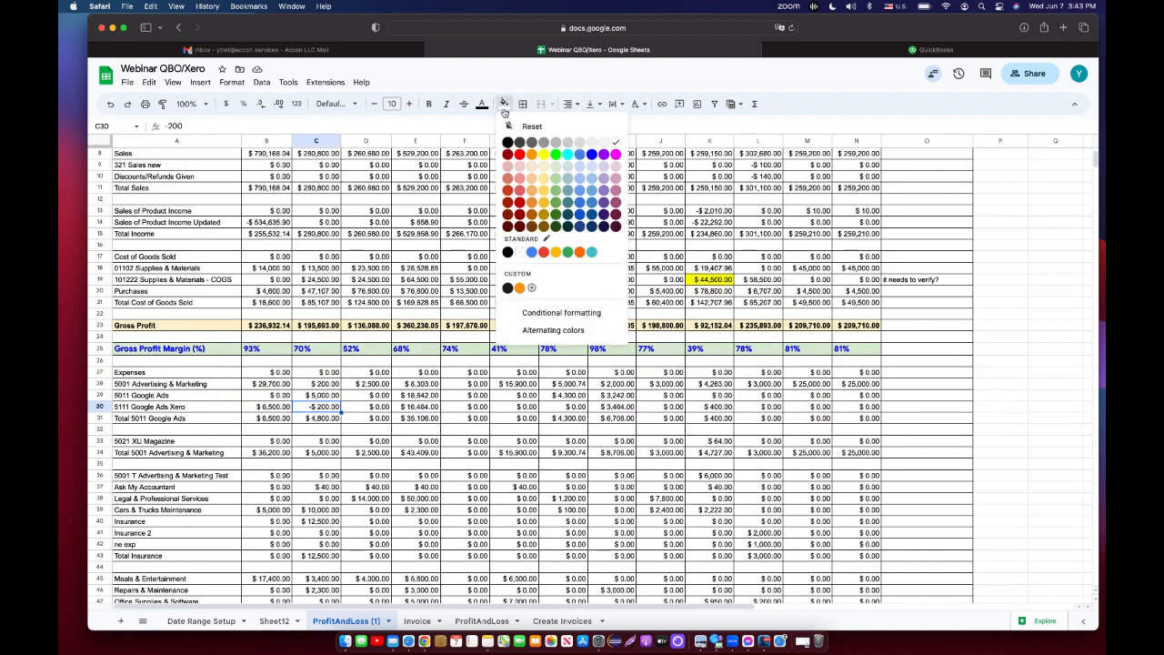
{"action": "left_click", "coordinate": [569, 158]}
Enter the note "why this value?" in cell O31.
{"action": "left_click", "coordinate": [943, 422]}
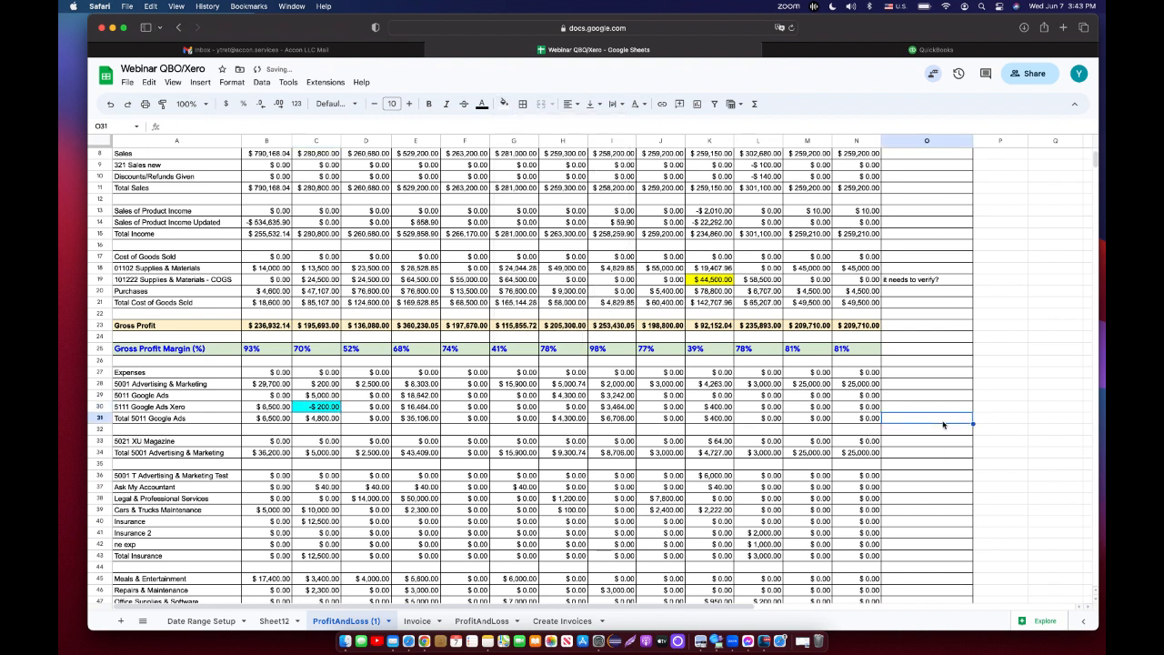
{"action": "type", "text": "why"}
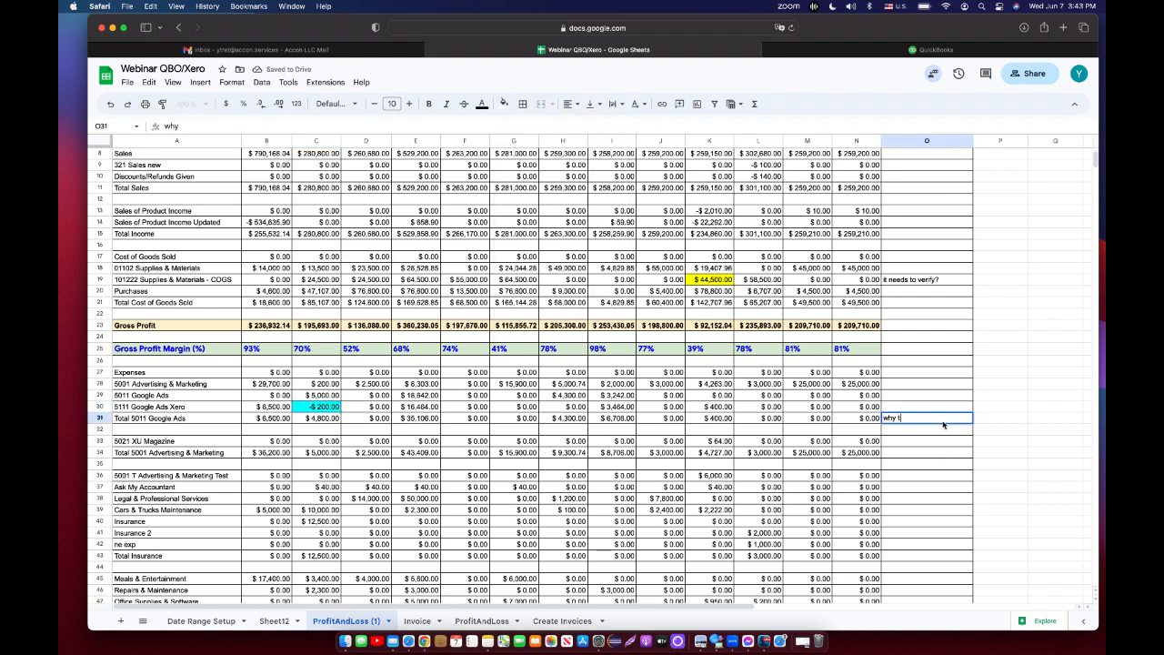
{"action": "type", "text": " this value?"}
{"action": "key", "text": "Return"}
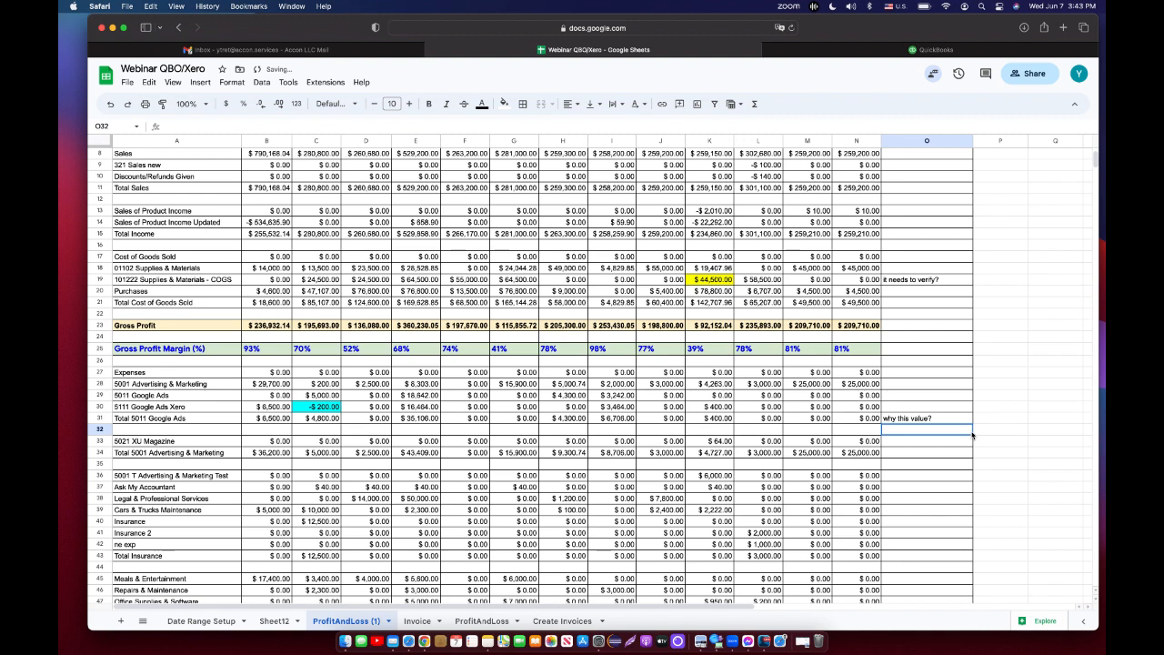
Copy the "Net Profit Margin (%)" label from the Date Range Setup sheet into cell A53 of the report.
{"action": "scroll", "coordinate": [971, 436], "scroll_direction": "up", "scroll_amount": 2}
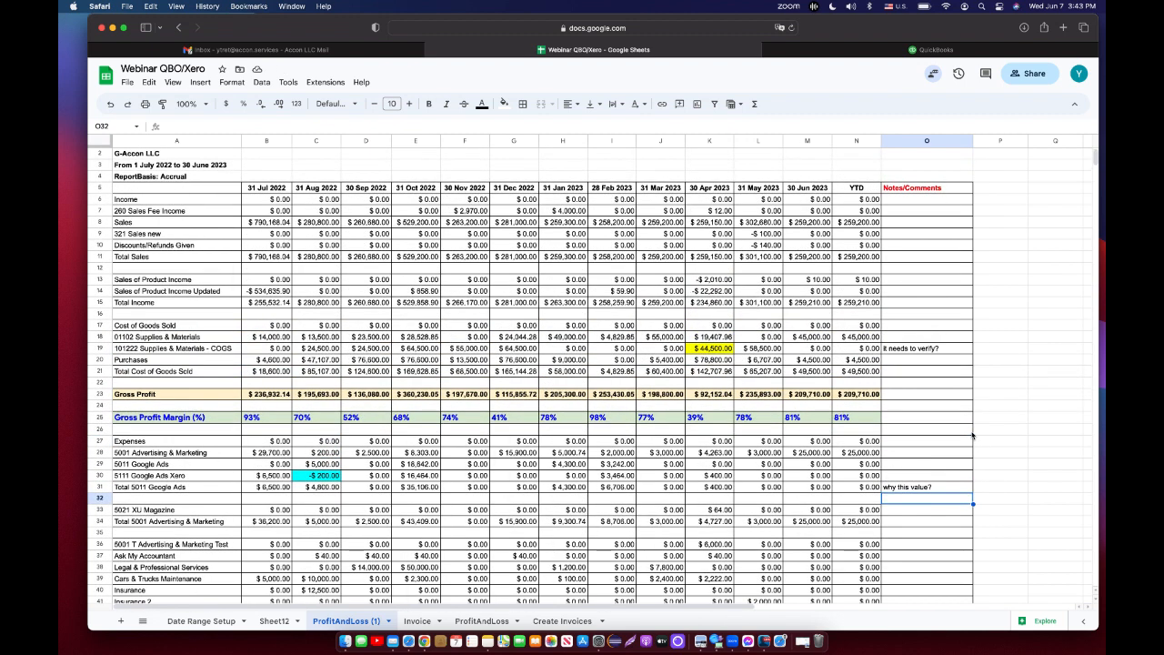
{"action": "scroll", "coordinate": [971, 436], "scroll_direction": "down", "scroll_amount": 4}
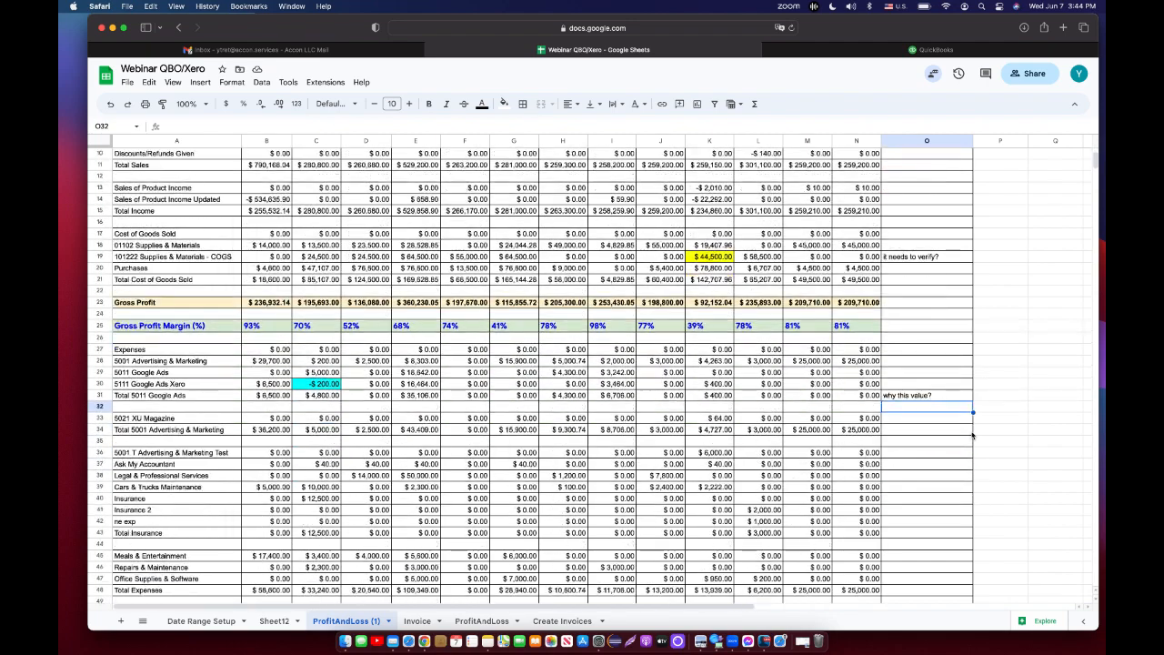
{"action": "scroll", "coordinate": [971, 436], "scroll_direction": "down", "scroll_amount": 5}
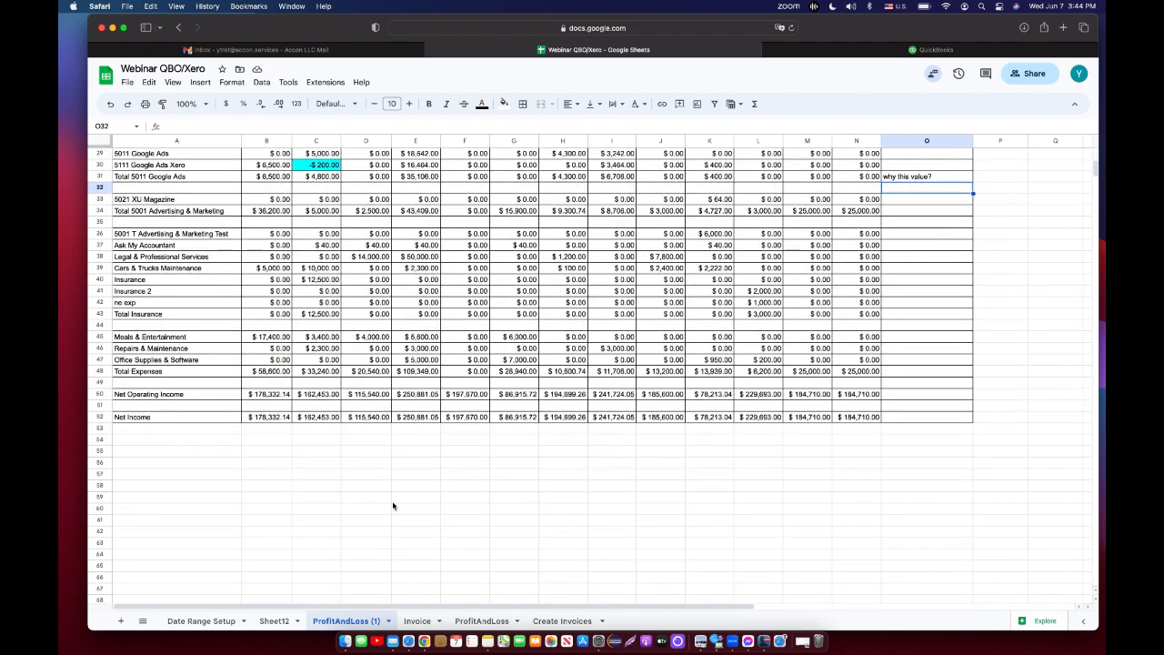
{"action": "left_click", "coordinate": [101, 429]}
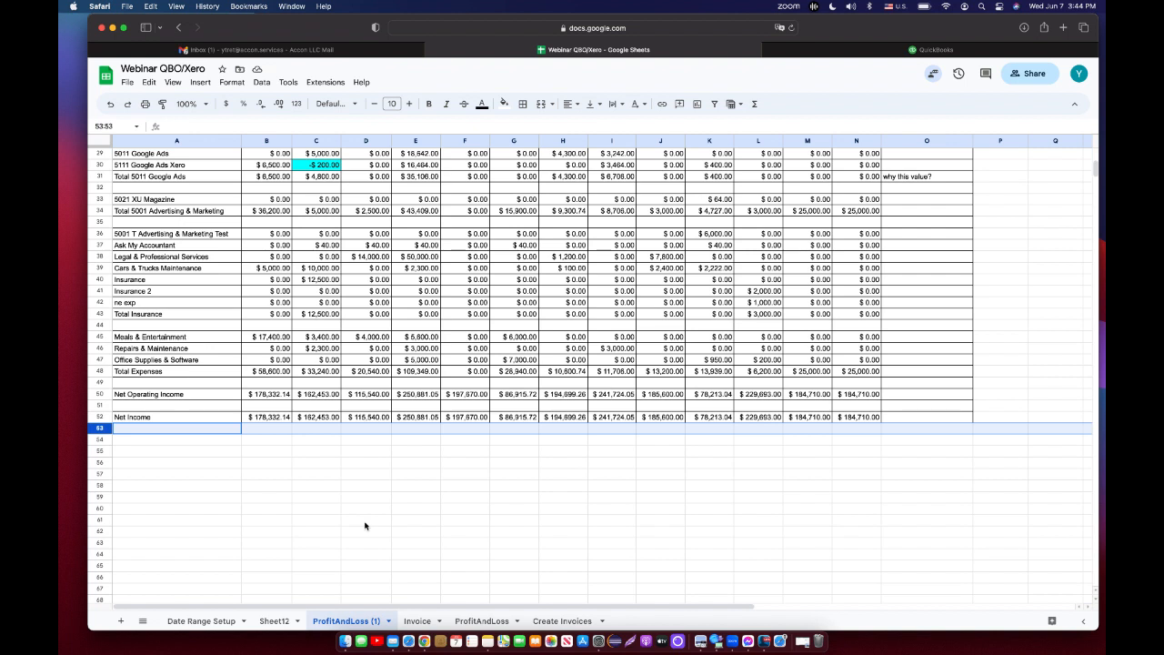
{"action": "left_click", "coordinate": [200, 622]}
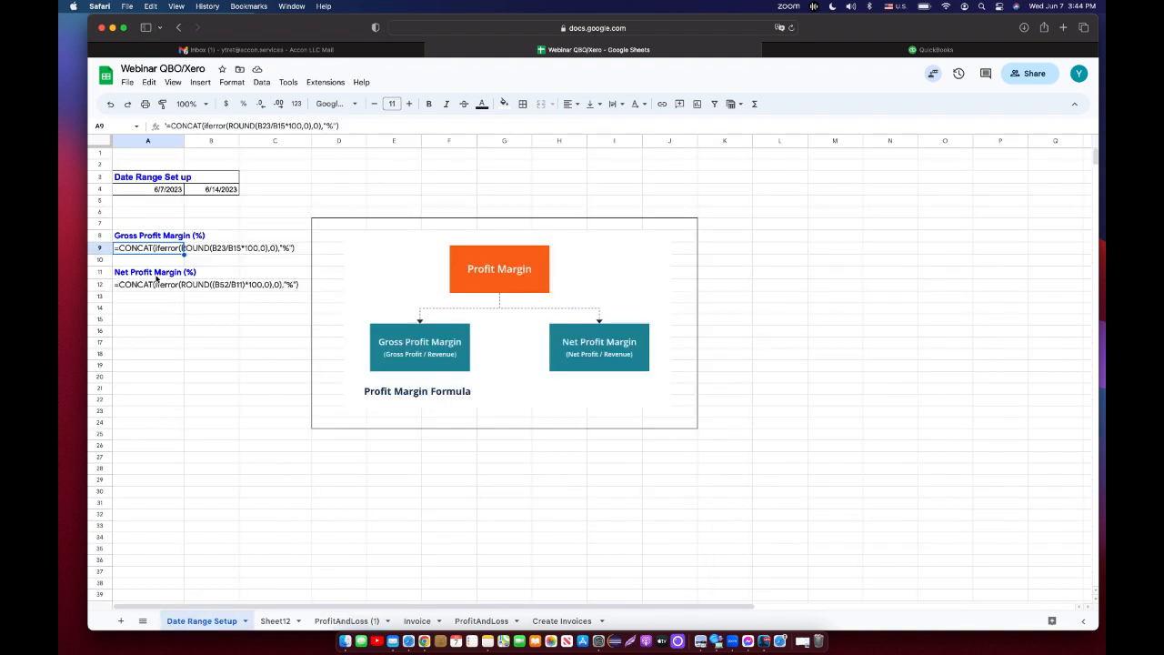
{"action": "left_click", "coordinate": [156, 276]}
{"action": "left_click_drag", "start_coordinate": [252, 125], "coordinate": [136, 123]}
{"action": "key", "text": "super+c"}
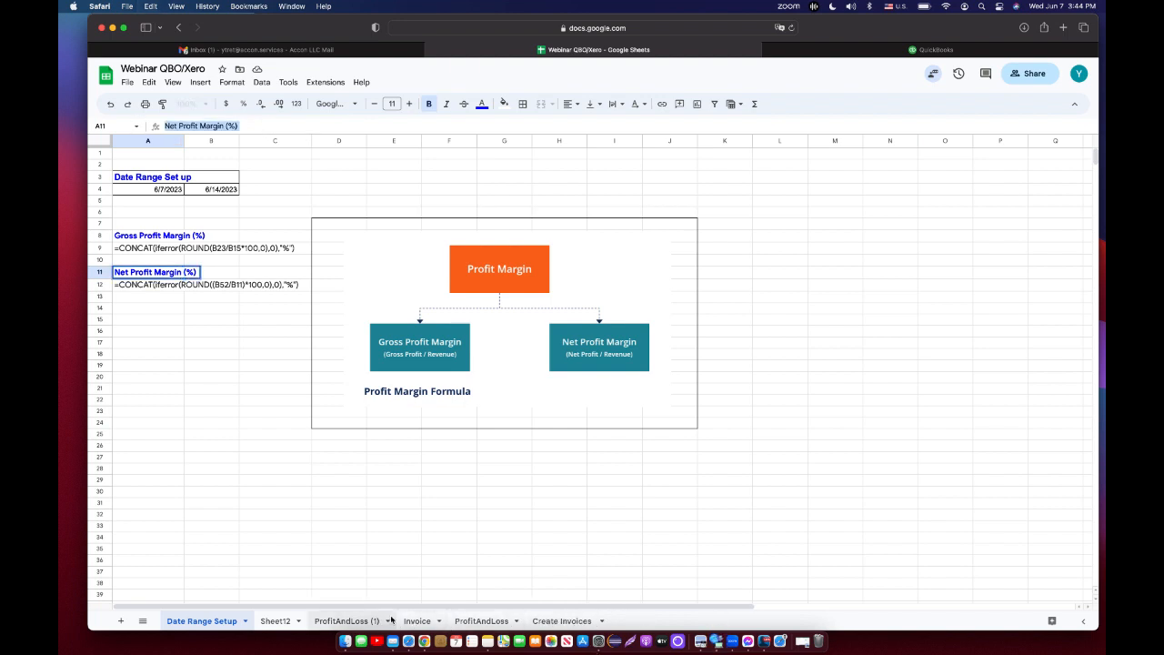
{"action": "left_click", "coordinate": [362, 620]}
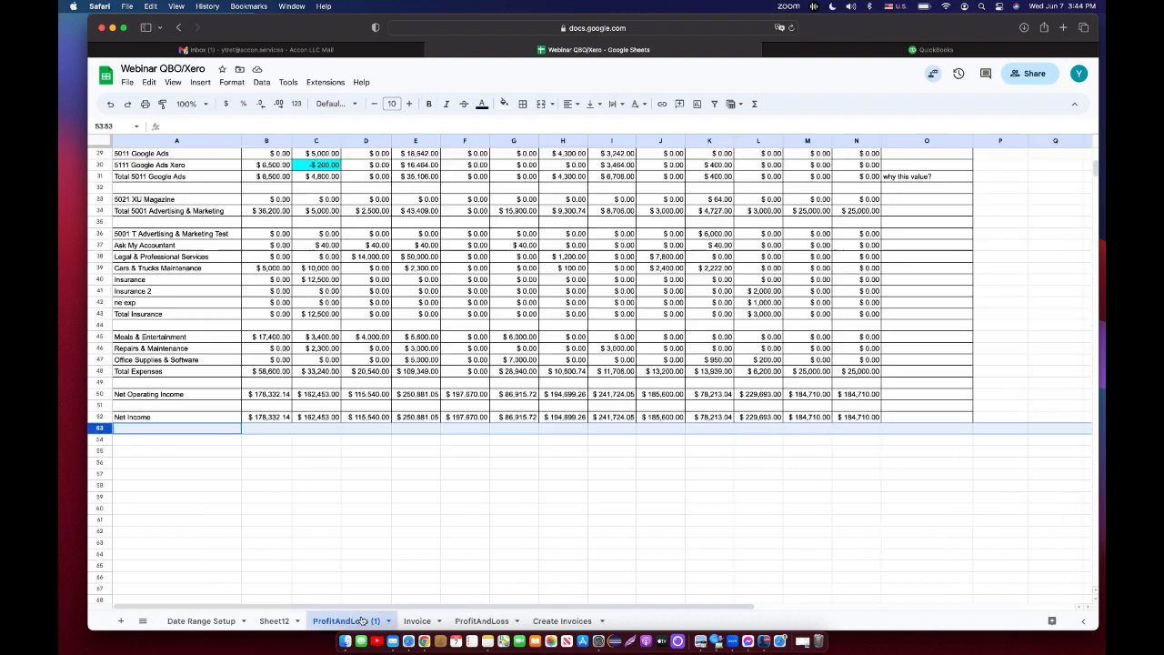
{"action": "left_click", "coordinate": [179, 432]}
{"action": "key", "text": "super+v"}
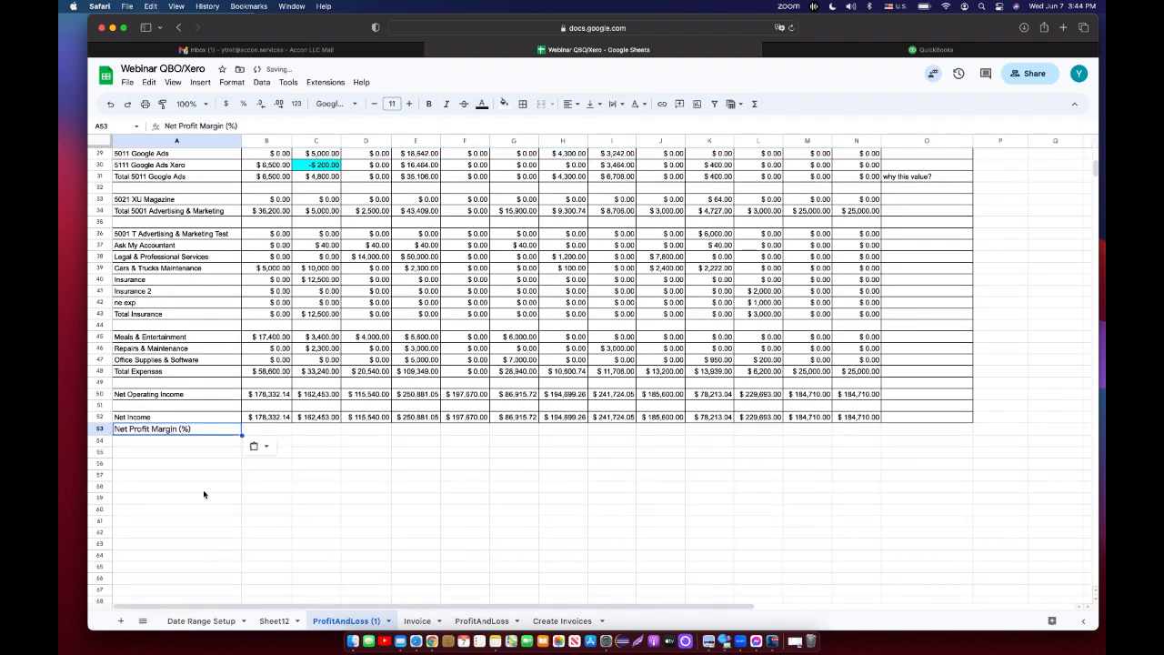
Copy the net profit margin formula from the Date Range Setup sheet into B53 and fill it across to N53.
{"action": "left_click", "coordinate": [203, 620]}
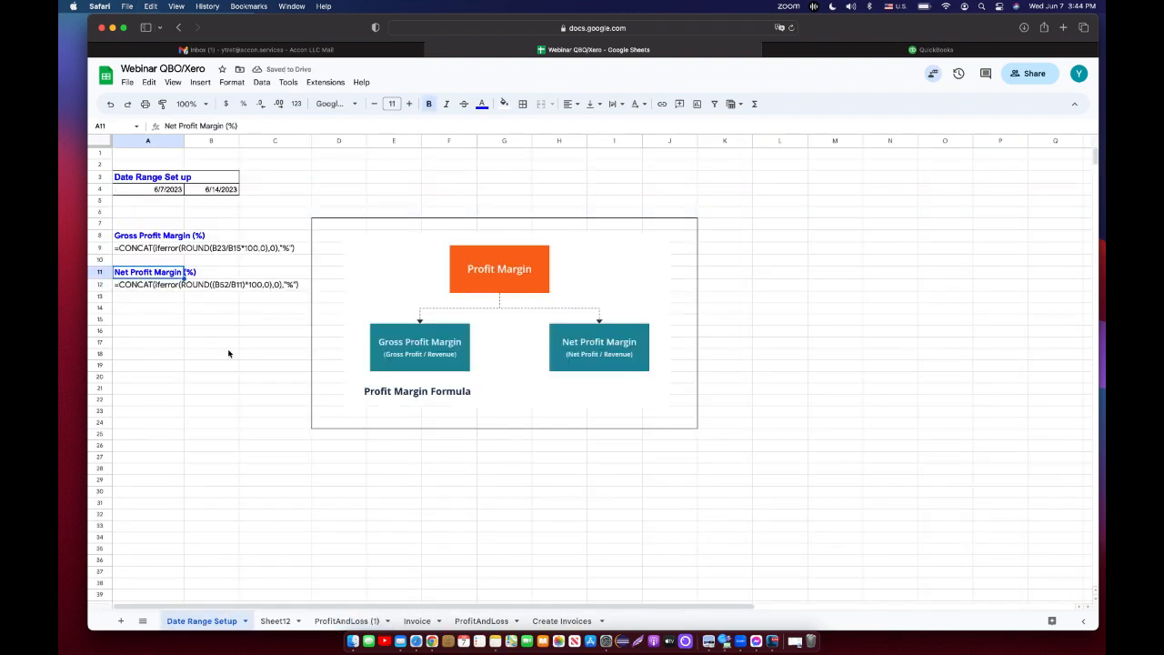
{"action": "left_click", "coordinate": [142, 286]}
{"action": "left_click_drag", "start_coordinate": [171, 126], "coordinate": [355, 127]}
{"action": "key", "text": "super+c"}
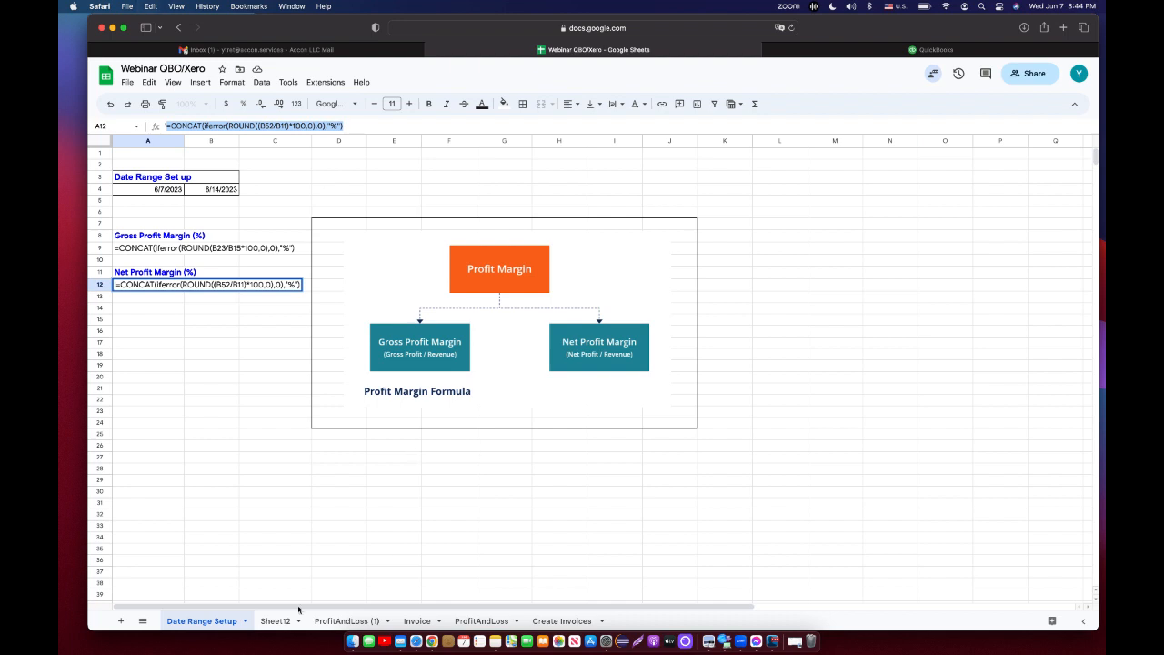
{"action": "left_click", "coordinate": [358, 622]}
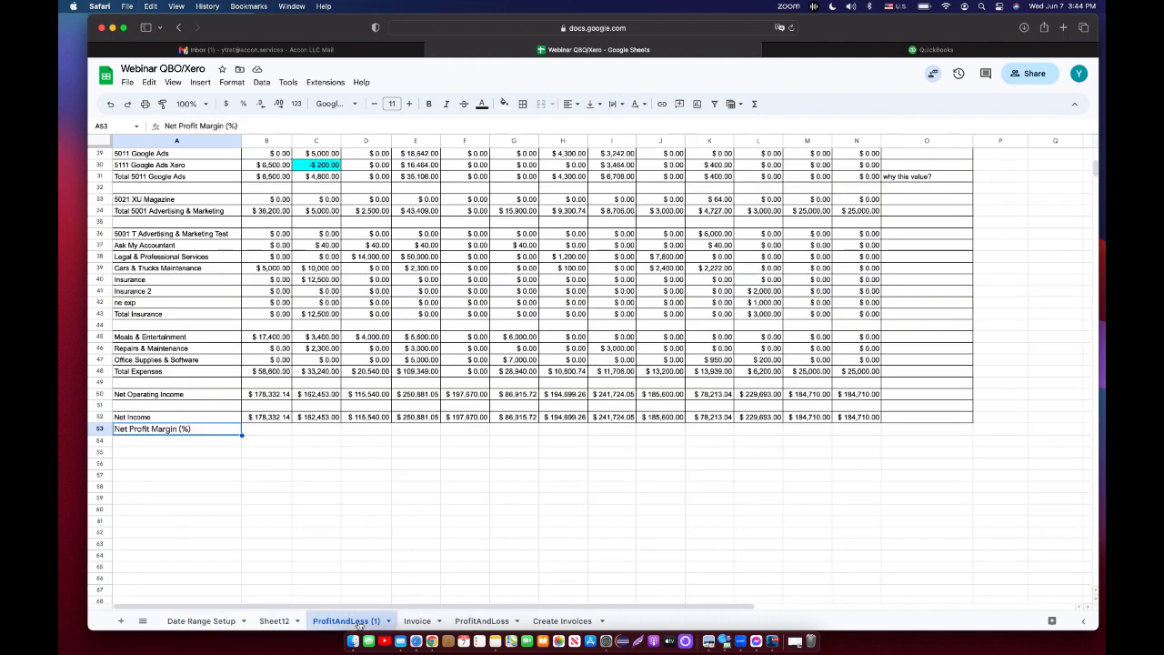
{"action": "left_click", "coordinate": [272, 428]}
{"action": "key", "text": "super+v"}
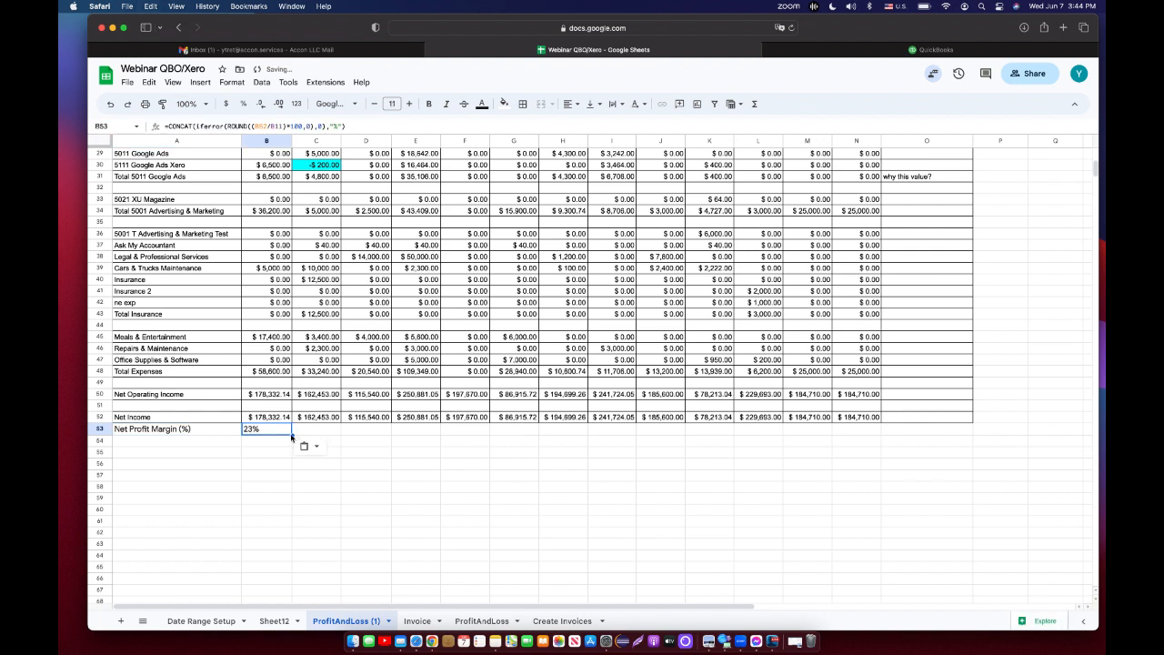
{"action": "left_click_drag", "start_coordinate": [292, 434], "coordinate": [867, 432]}
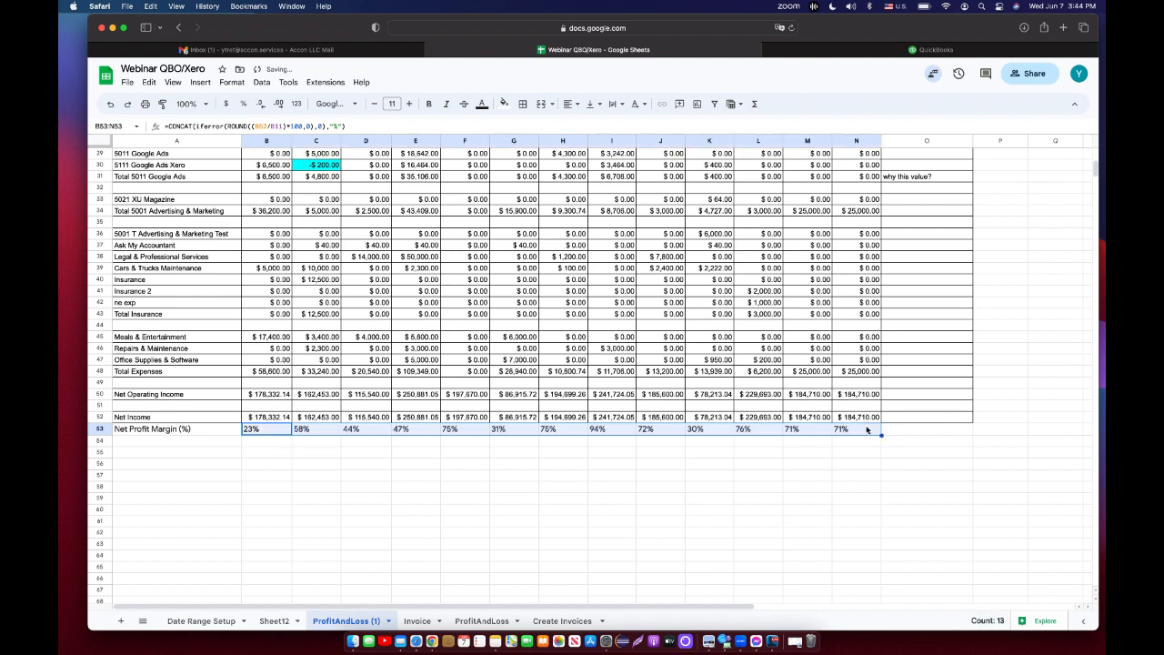
Apply all borders to the Net Profit Margin row from A53 to N53.
{"action": "left_click", "coordinate": [208, 429]}
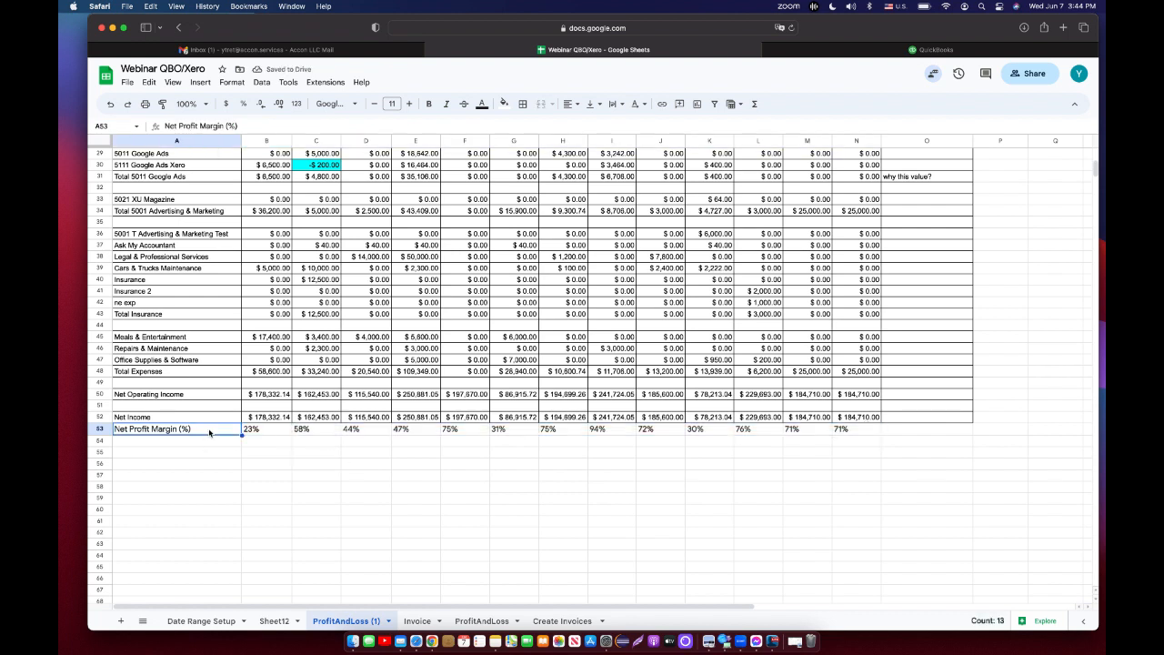
{"action": "left_click", "coordinate": [869, 433], "text": "shift"}
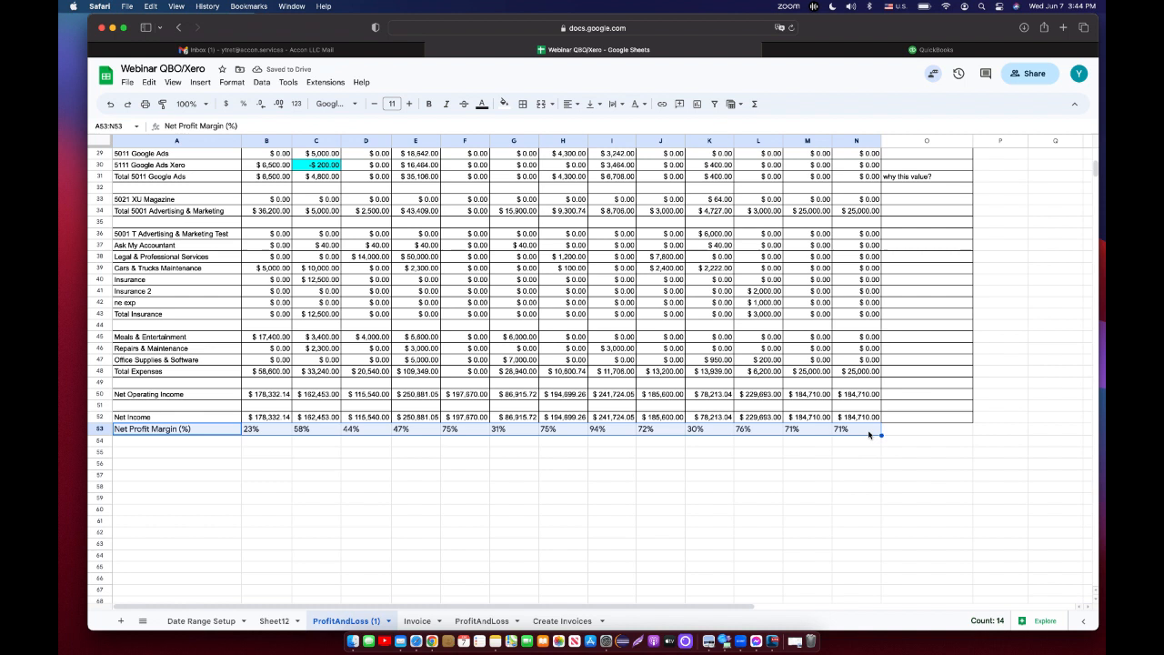
{"action": "left_click", "coordinate": [523, 105]}
{"action": "left_click", "coordinate": [529, 127]}
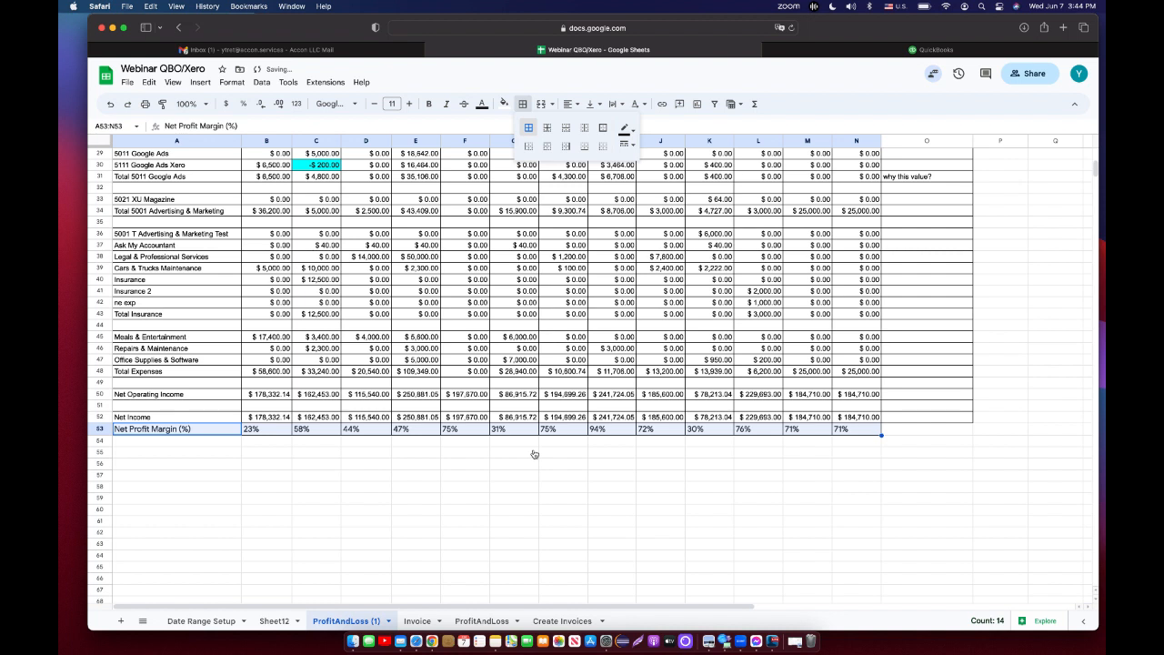
Give the Net Profit Margin row a light magenta fill.
{"action": "left_click", "coordinate": [504, 103]}
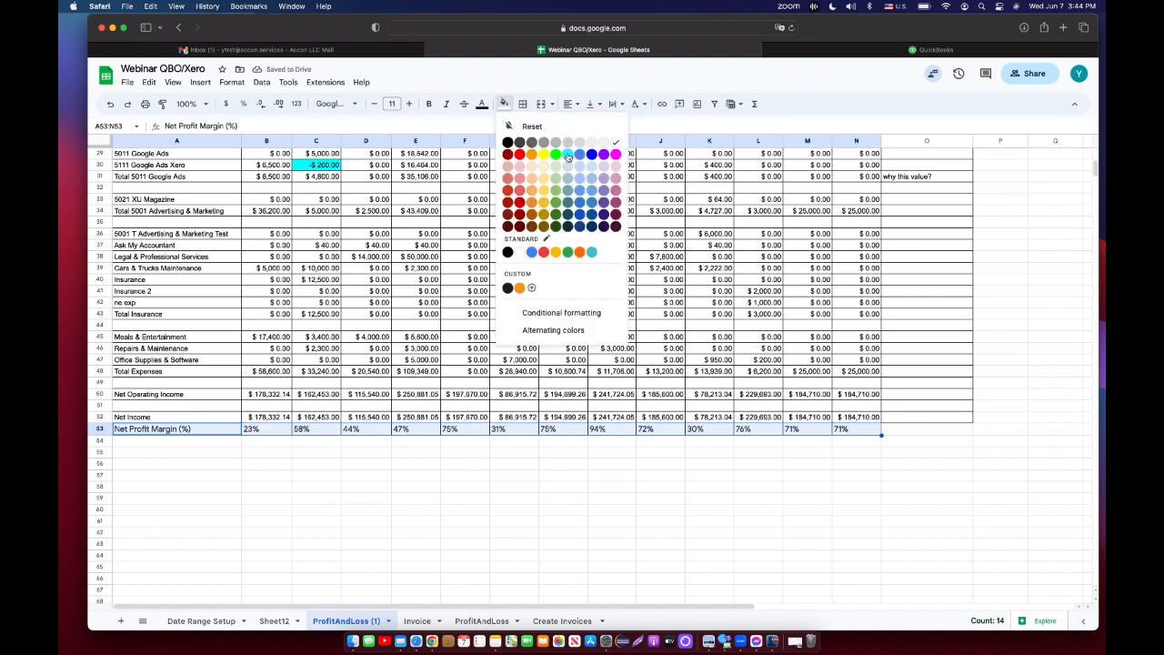
{"action": "left_click", "coordinate": [616, 171]}
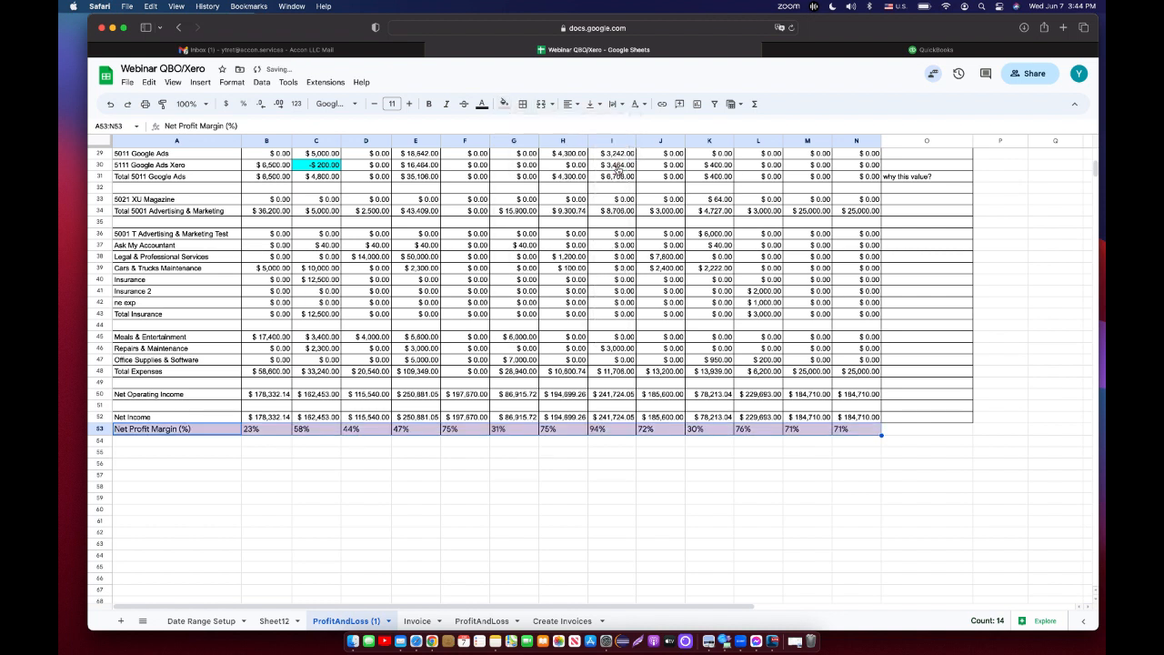
Set the Net Profit Margin row's text color to black and make it bold.
{"action": "left_click", "coordinate": [482, 104]}
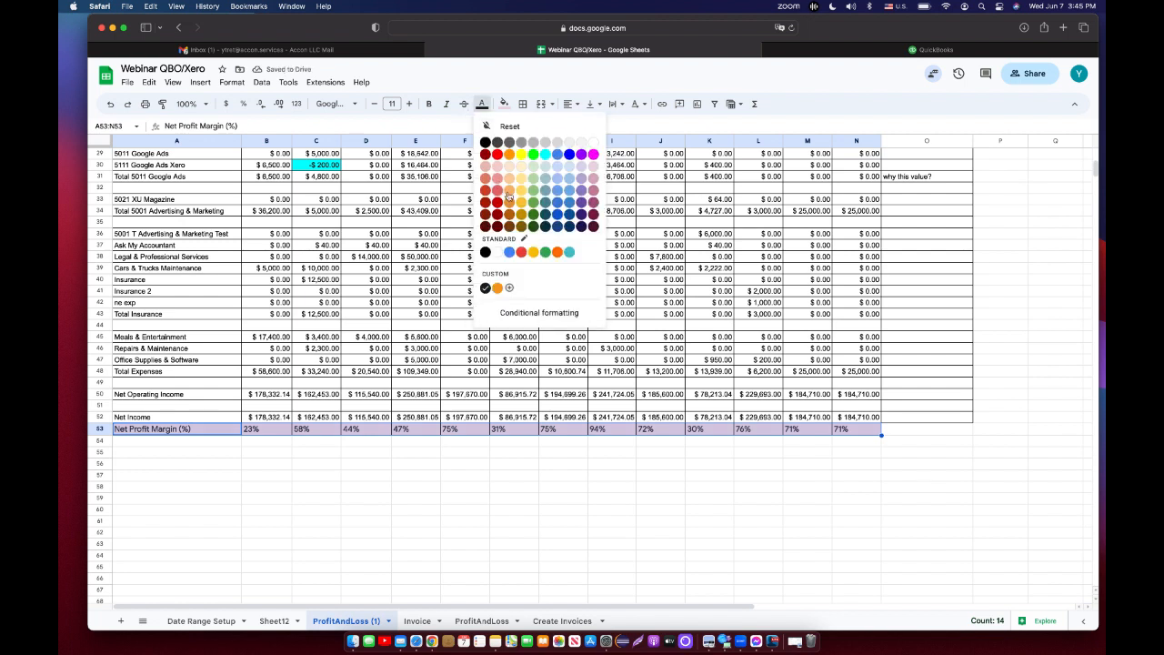
{"action": "left_click", "coordinate": [583, 155]}
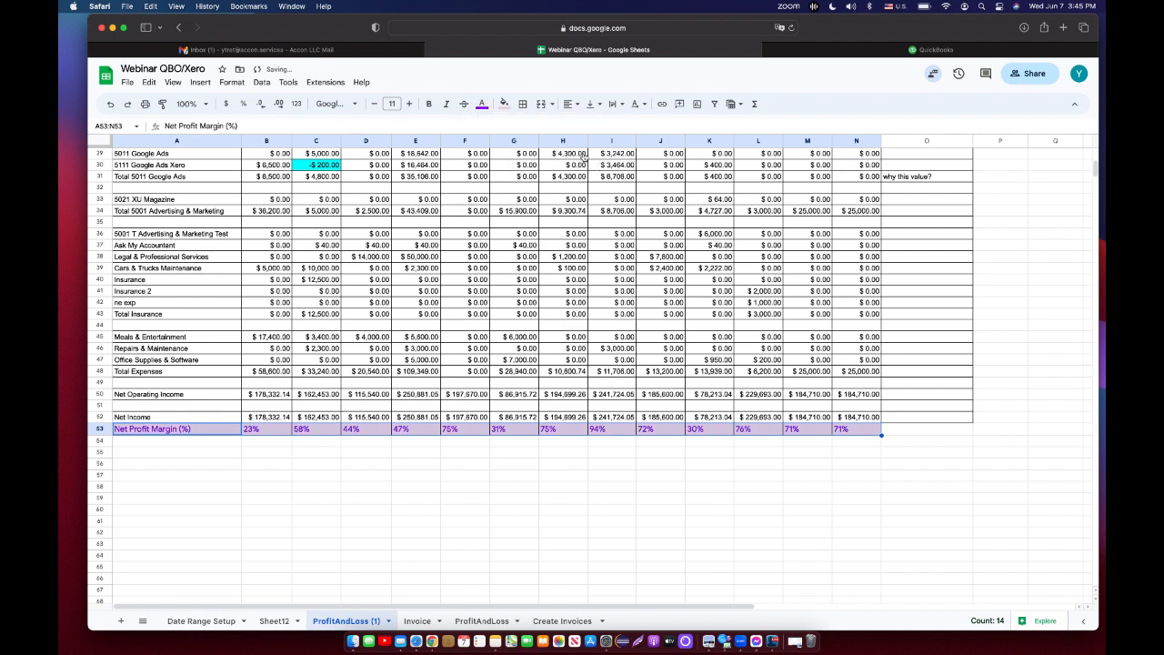
{"action": "left_click", "coordinate": [481, 104]}
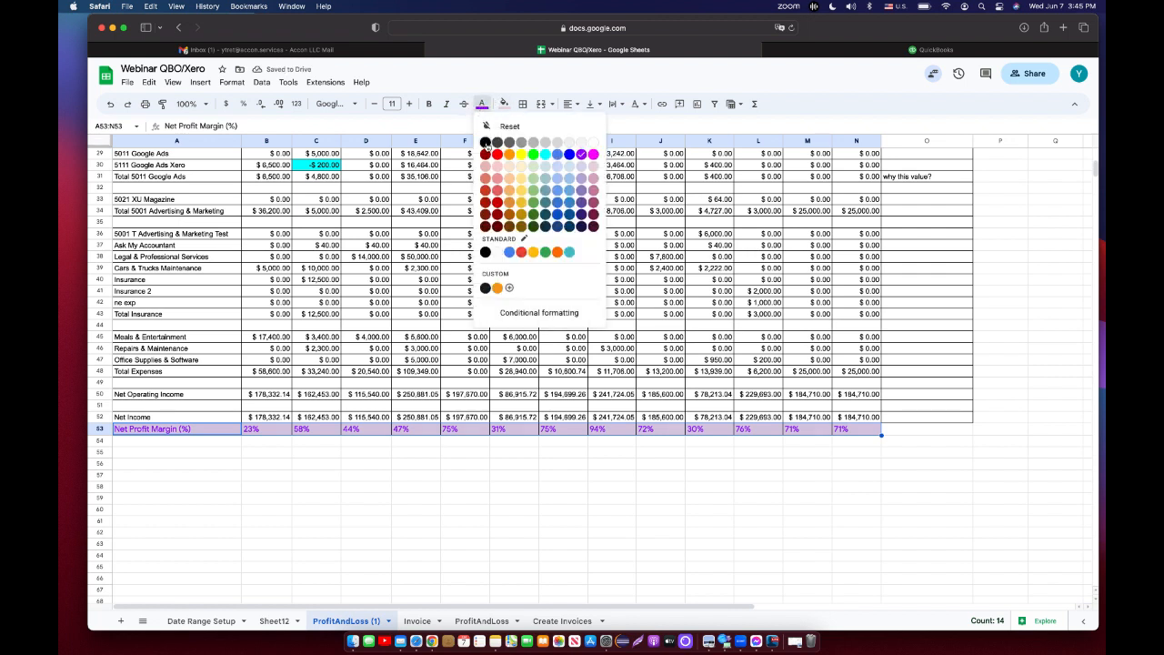
{"action": "left_click", "coordinate": [485, 143]}
{"action": "left_click", "coordinate": [429, 103]}
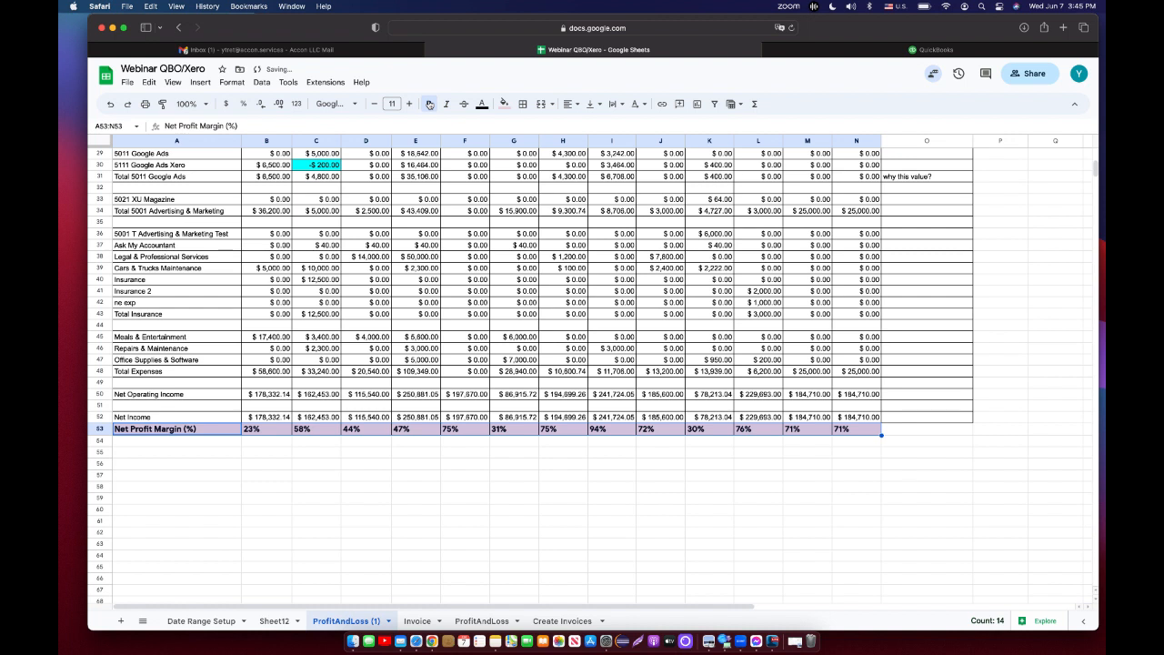
{"action": "left_click", "coordinate": [526, 487]}
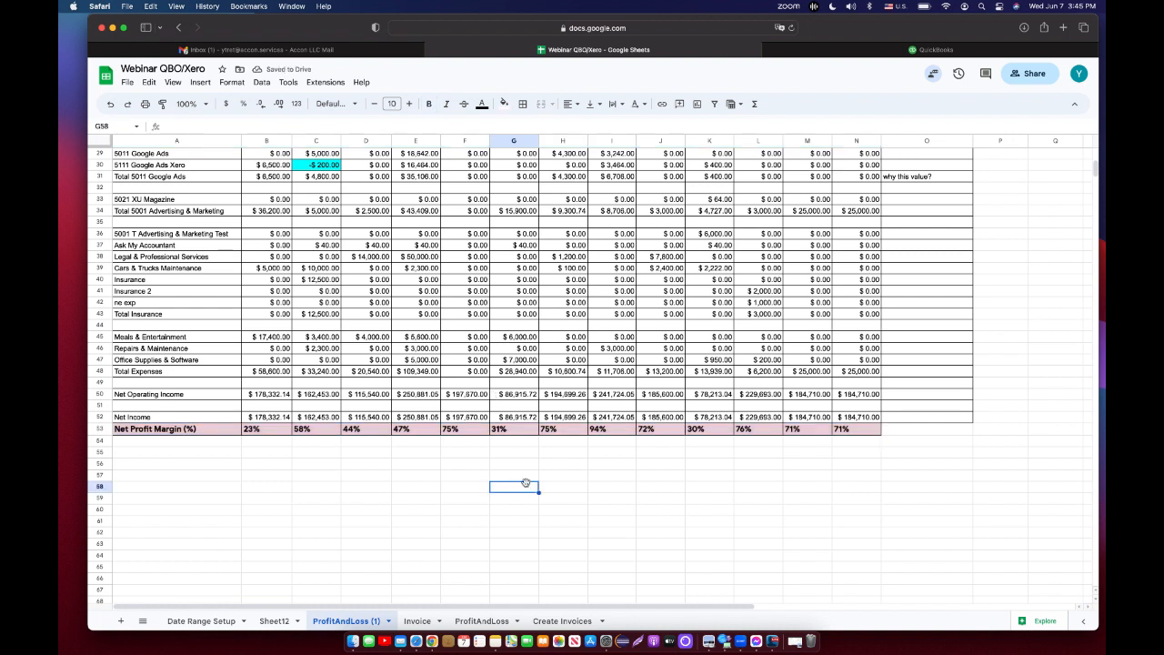
Scroll through the report to review the margin rows and the Notes/Comments column.
{"action": "scroll", "coordinate": [525, 483], "scroll_direction": "up", "scroll_amount": 3}
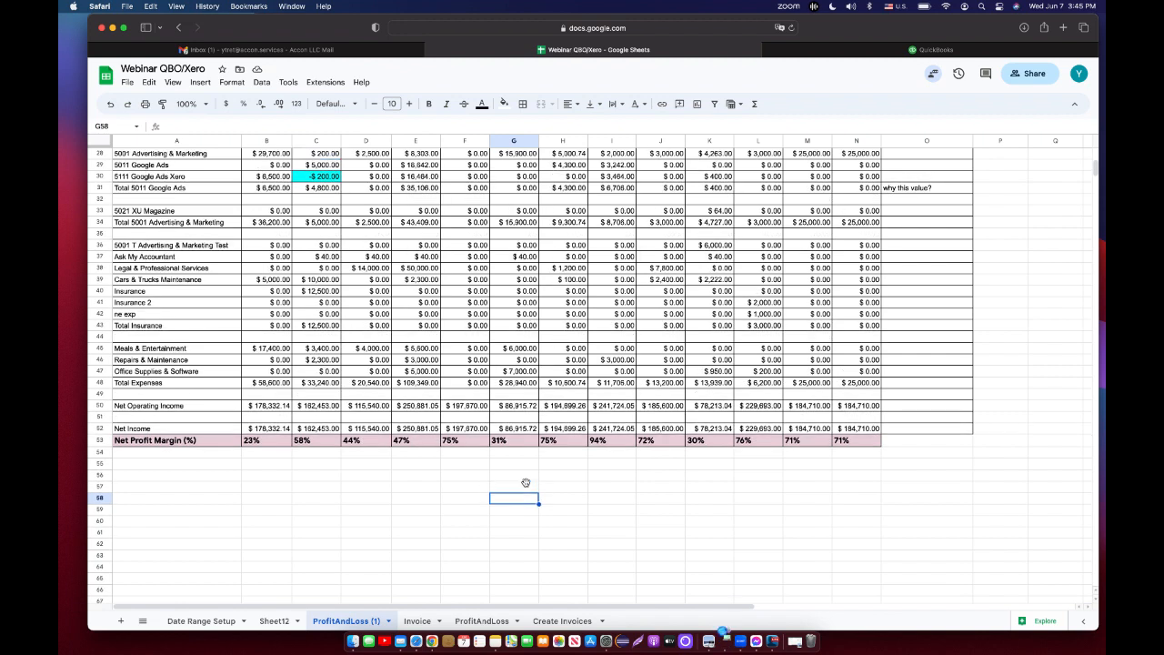
{"action": "scroll", "coordinate": [525, 483], "scroll_direction": "up", "scroll_amount": 3}
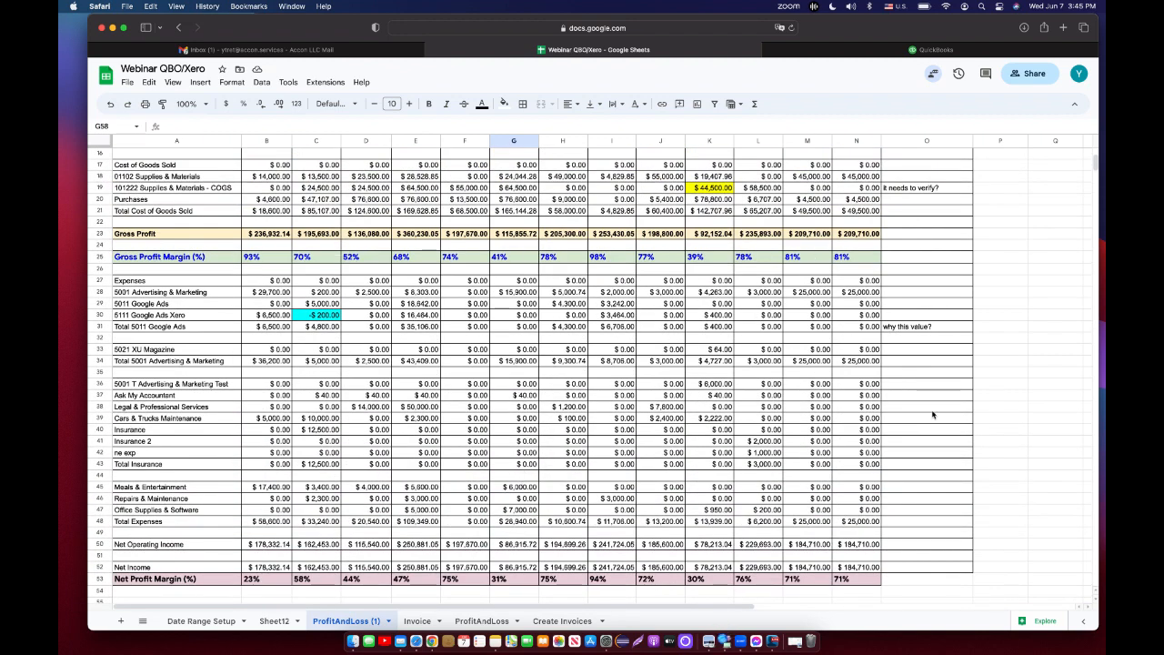
{"action": "scroll", "coordinate": [932, 415], "scroll_direction": "up", "scroll_amount": 5}
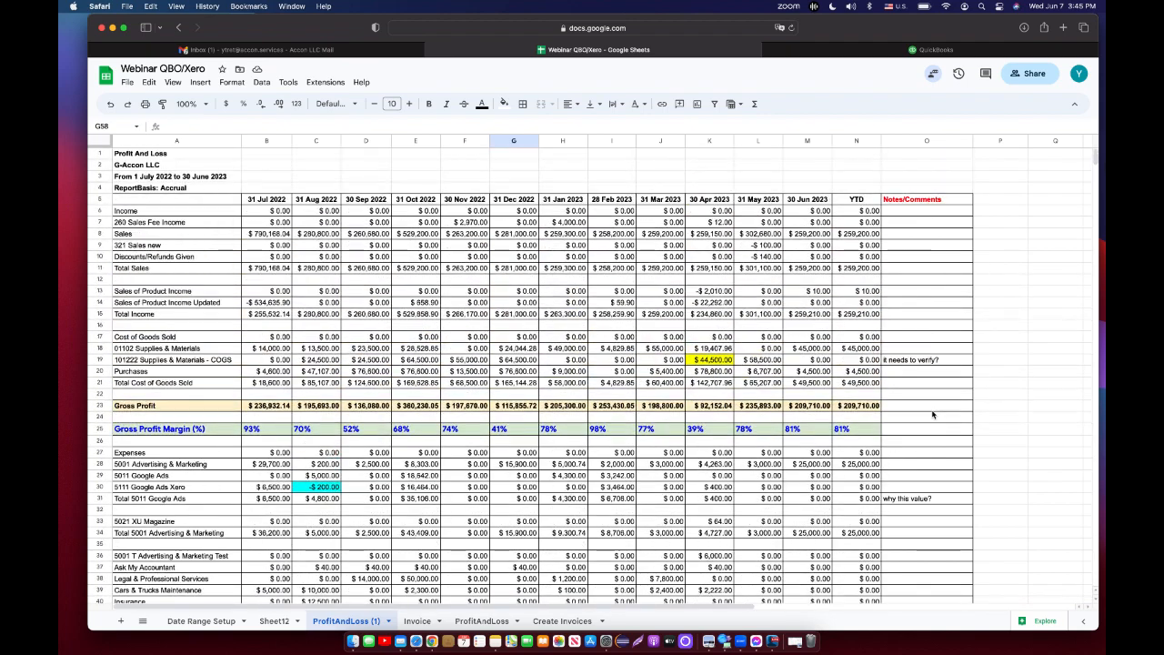
{"action": "scroll", "coordinate": [932, 415], "scroll_direction": "down", "scroll_amount": 3}
{"action": "scroll", "coordinate": [932, 415], "scroll_direction": "down", "scroll_amount": 4}
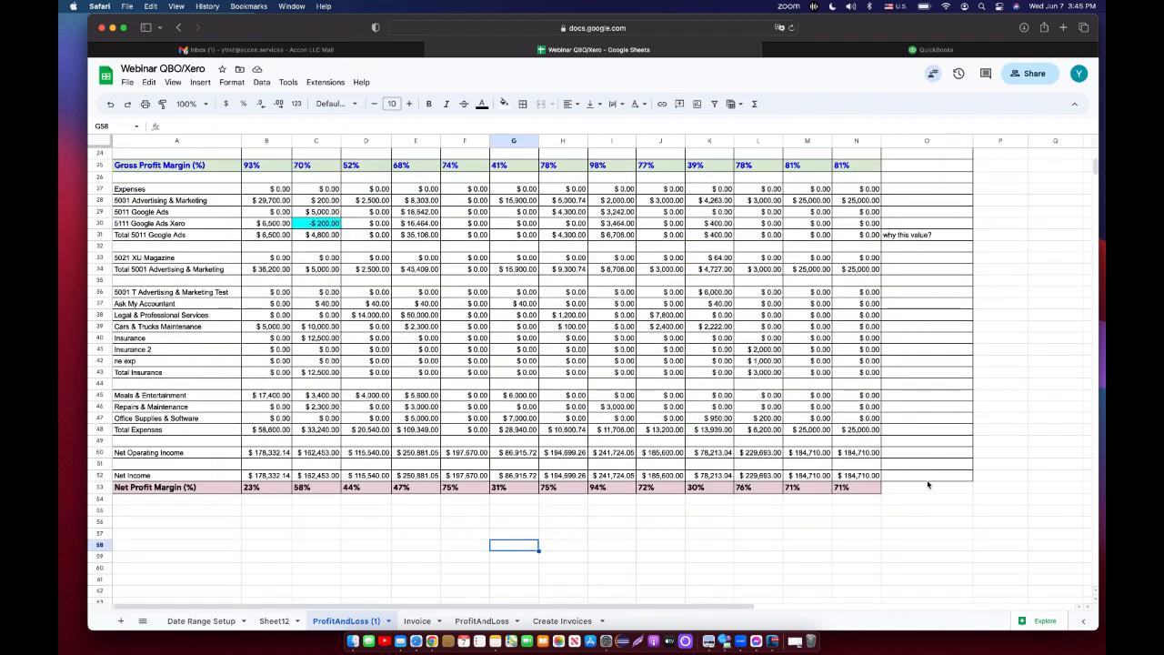
{"action": "left_click", "coordinate": [927, 481]}
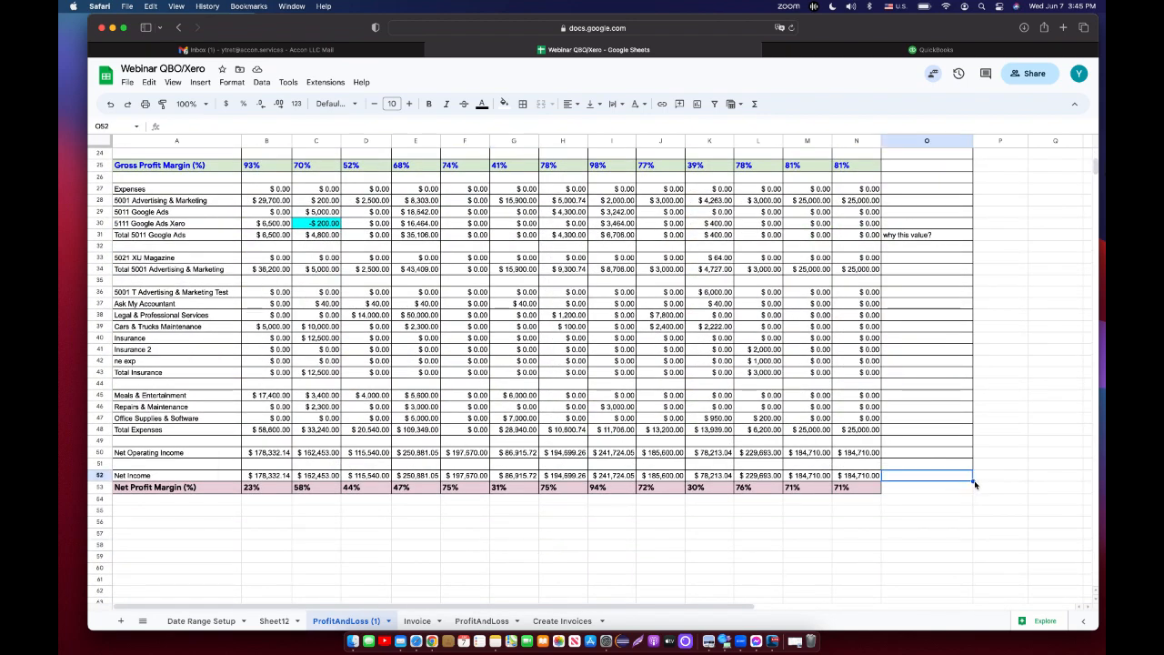
{"action": "left_click_drag", "start_coordinate": [975, 485], "coordinate": [972, 492]}
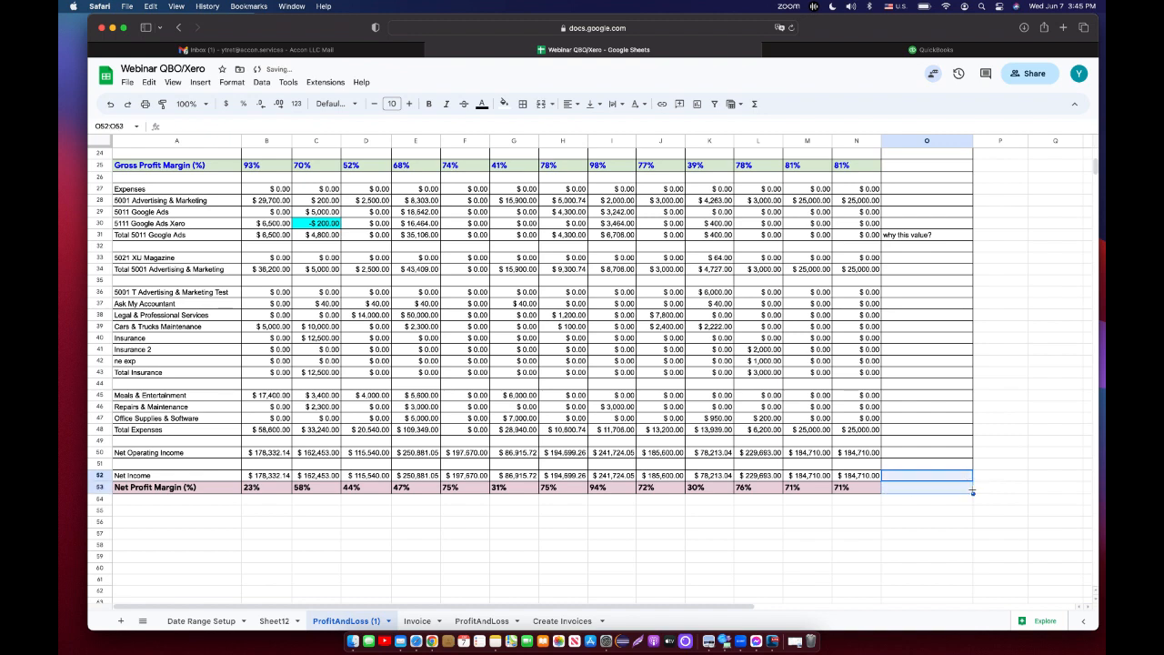
{"action": "left_click", "coordinate": [850, 525]}
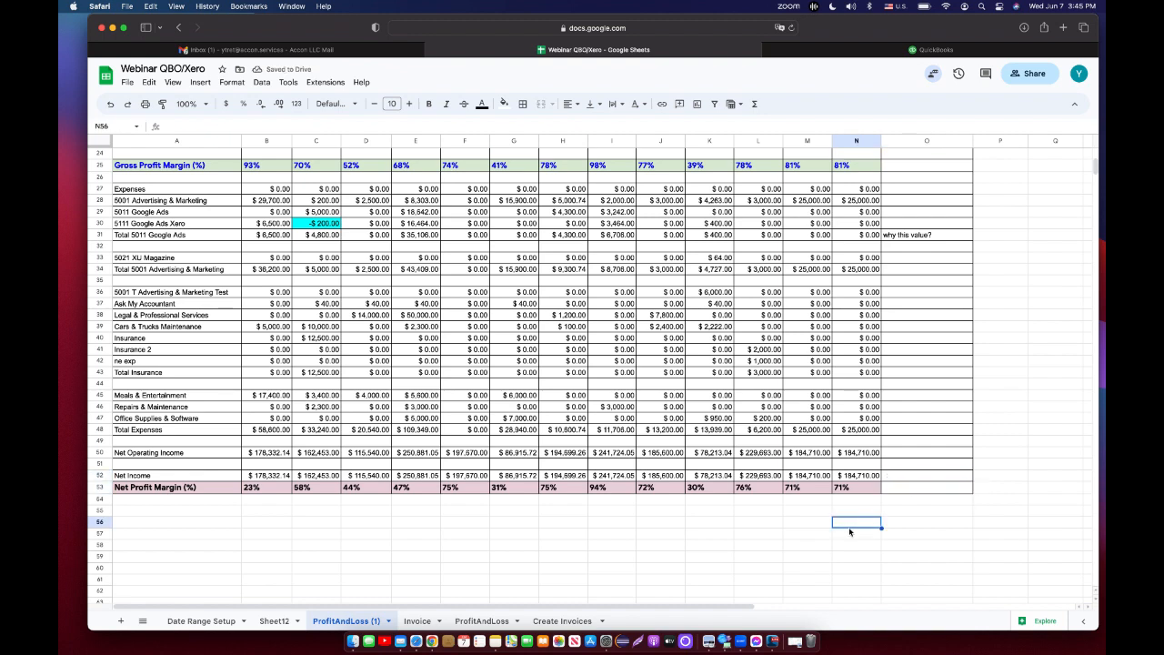
{"action": "scroll", "coordinate": [850, 532], "scroll_direction": "up", "scroll_amount": 6}
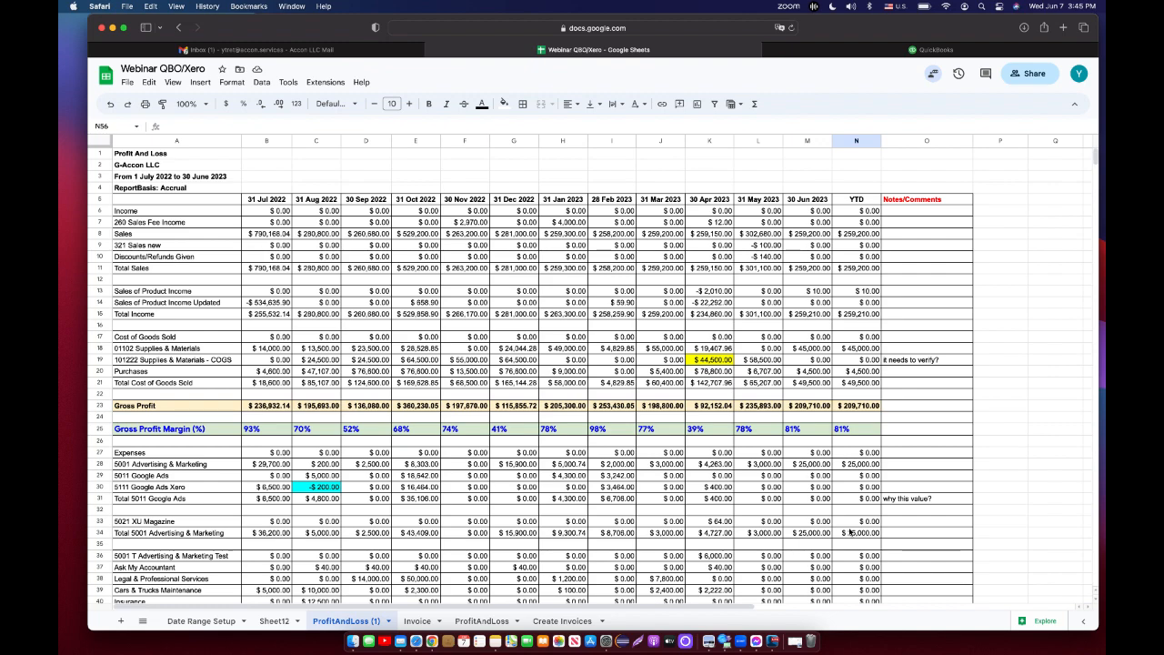
{"action": "scroll", "coordinate": [851, 532], "scroll_direction": "down", "scroll_amount": 5}
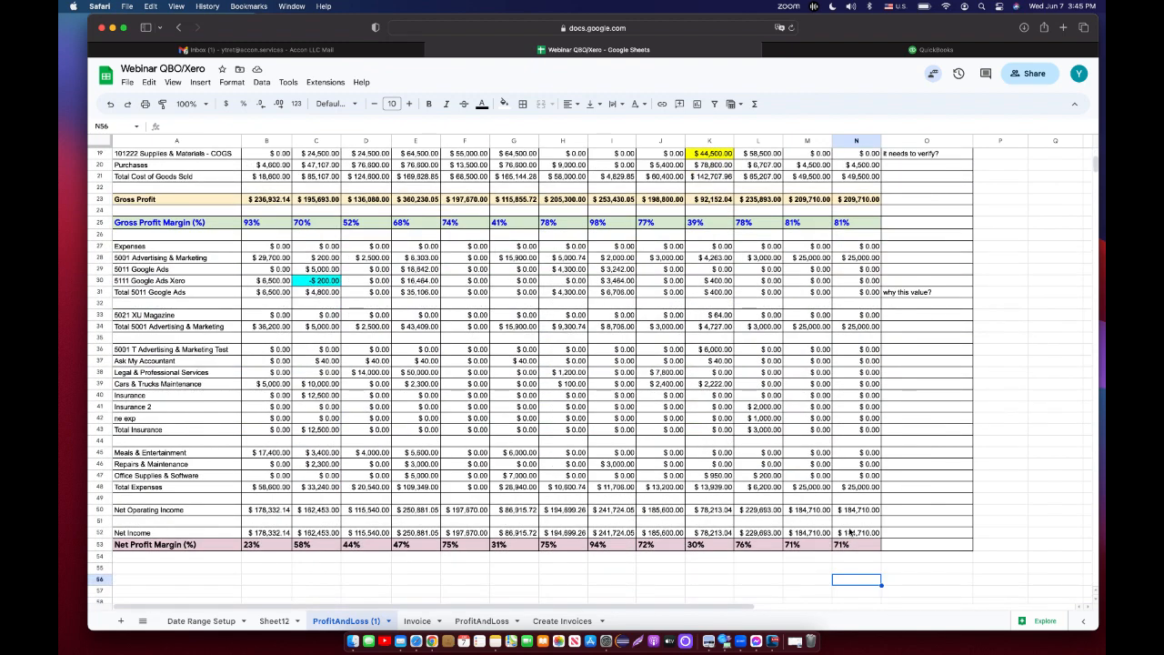
{"action": "scroll", "coordinate": [850, 532], "scroll_direction": "up", "scroll_amount": 3}
{"action": "scroll", "coordinate": [850, 532], "scroll_direction": "up", "scroll_amount": 2}
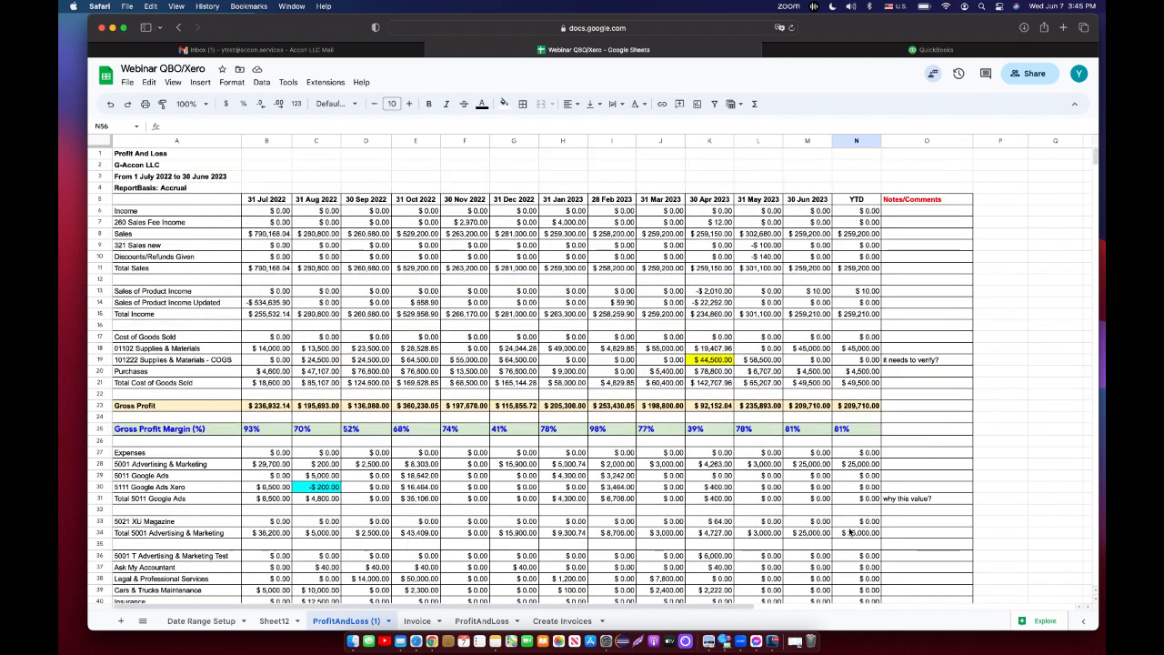
Refresh the current sheet's QuickBooks data with G-Accon and close the confirmation.
{"action": "left_click", "coordinate": [338, 84]}
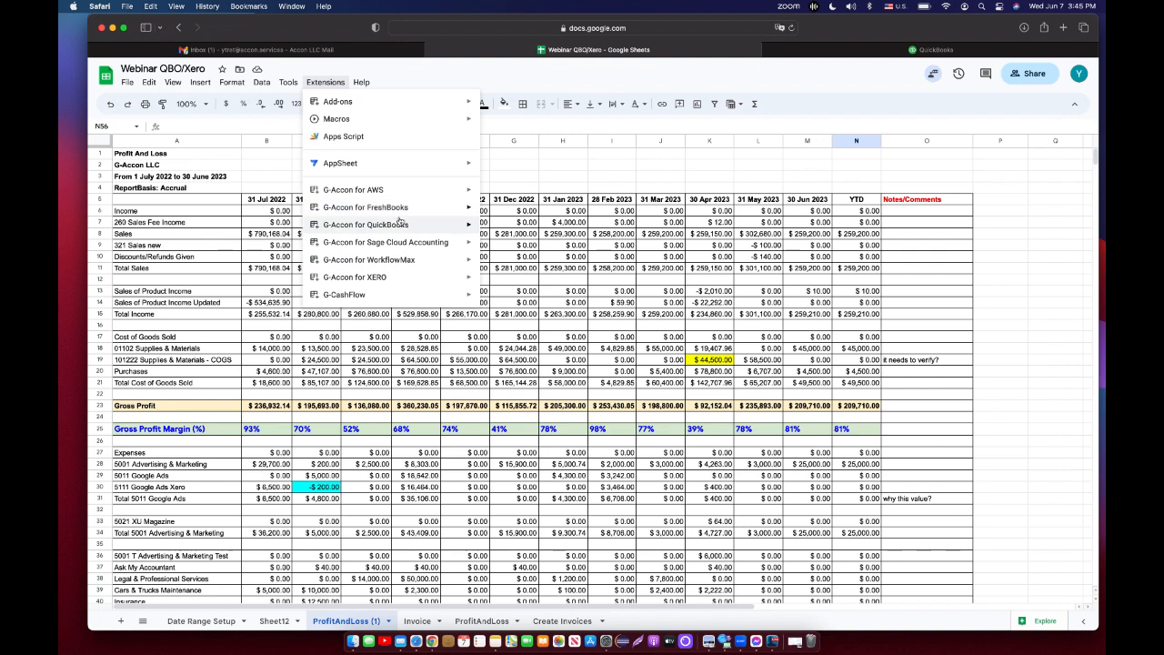
{"action": "mouse_move", "coordinate": [401, 226]}
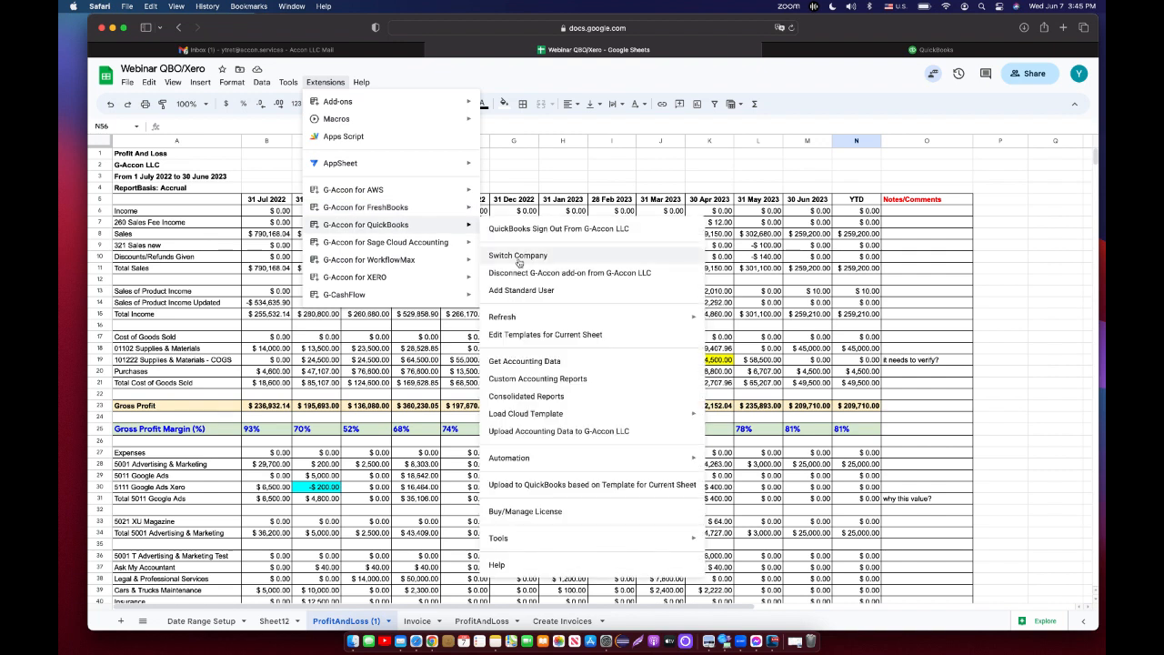
{"action": "mouse_move", "coordinate": [546, 322]}
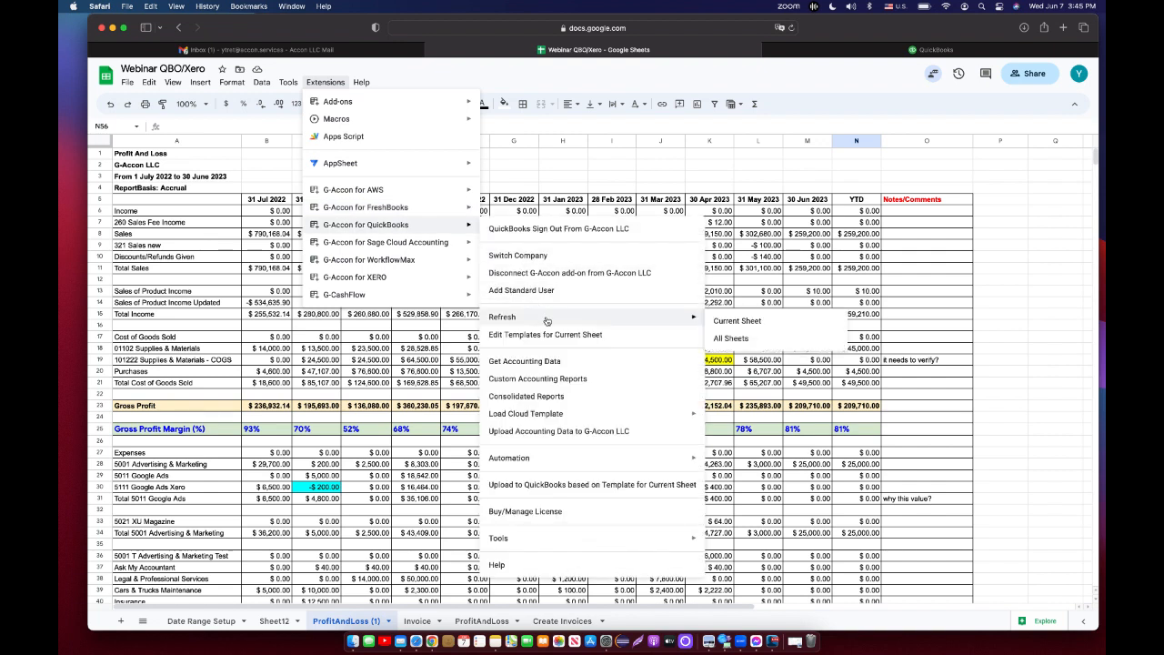
{"action": "left_click", "coordinate": [720, 323]}
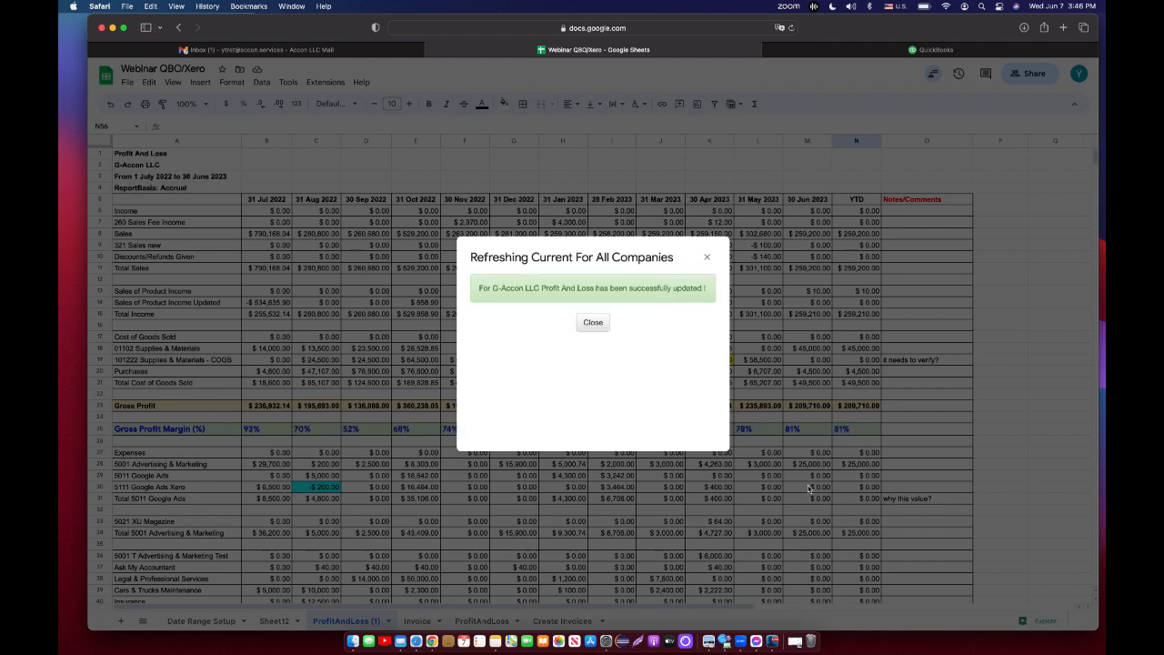
{"action": "left_click", "coordinate": [593, 323]}
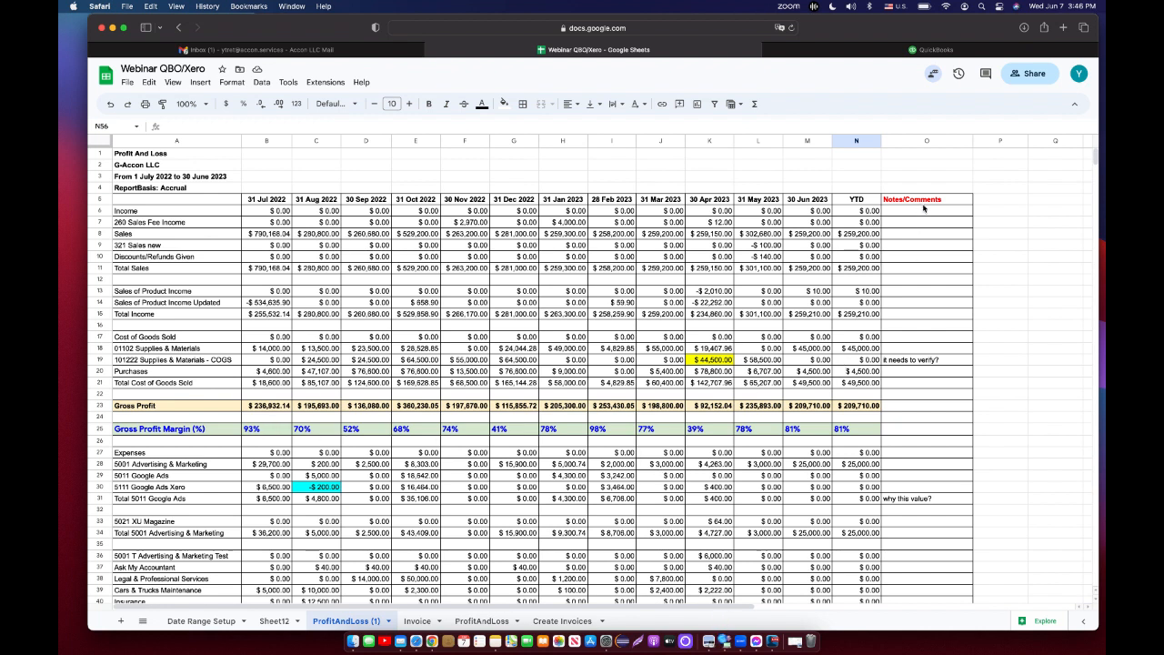
Insert a blank column to the right of the 30 Nov 2022 column.
{"action": "scroll", "coordinate": [682, 385], "scroll_direction": "down", "scroll_amount": 5}
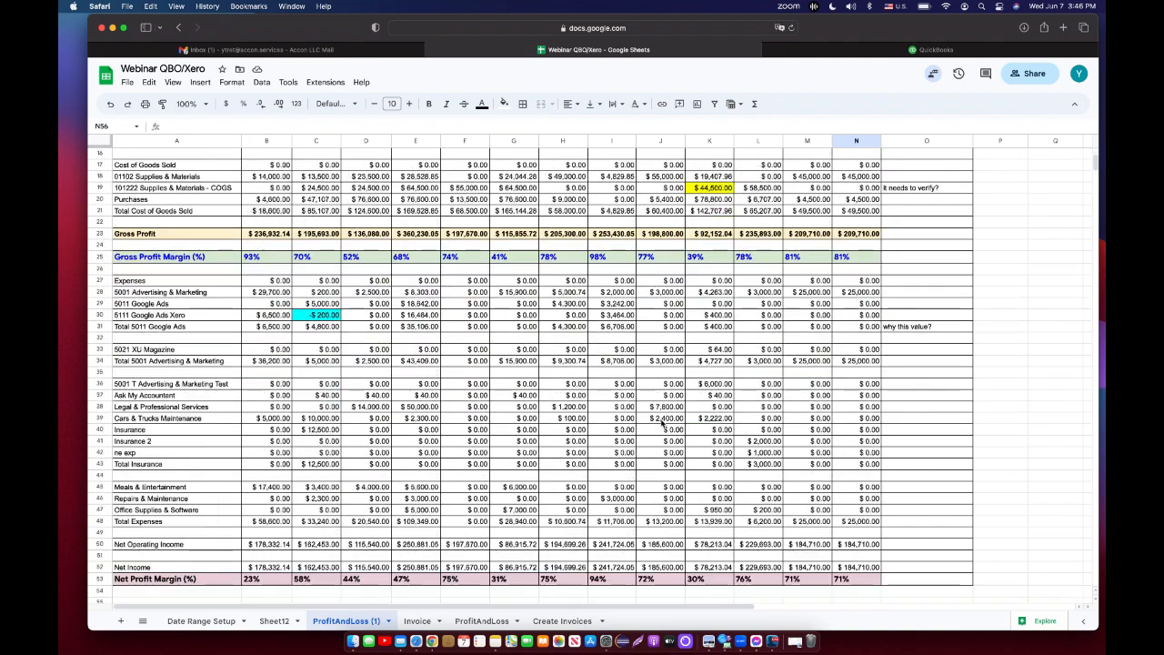
{"action": "scroll", "coordinate": [662, 421], "scroll_direction": "down", "scroll_amount": 5}
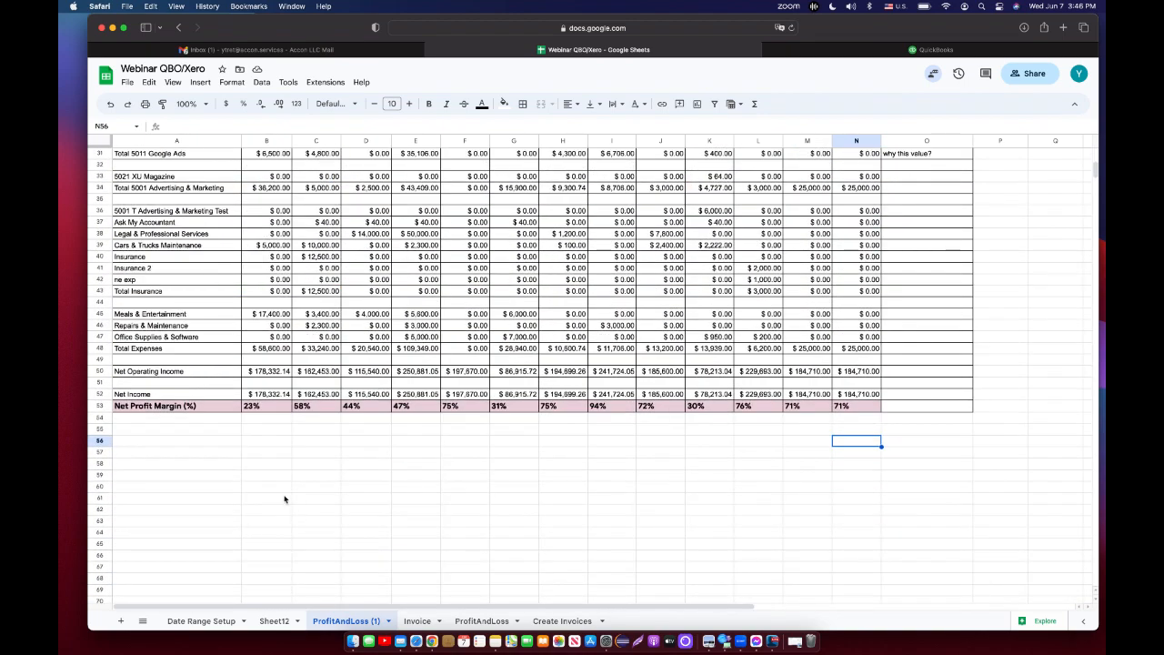
{"action": "scroll", "coordinate": [412, 468], "scroll_direction": "up", "scroll_amount": 10}
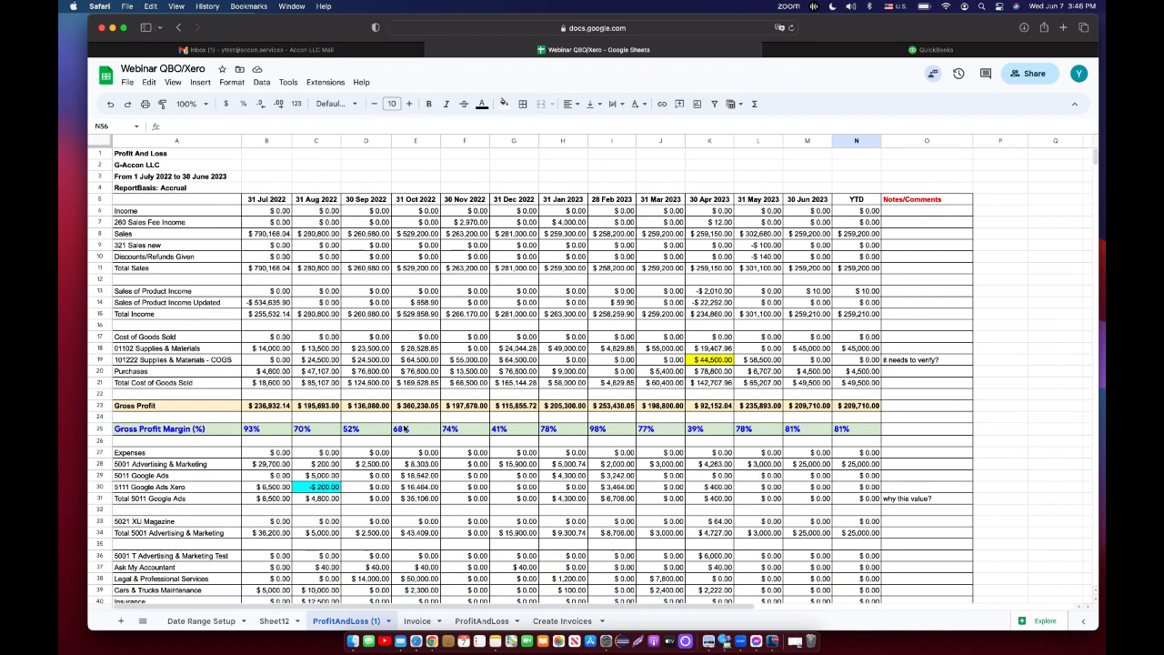
{"action": "left_click", "coordinate": [464, 141]}
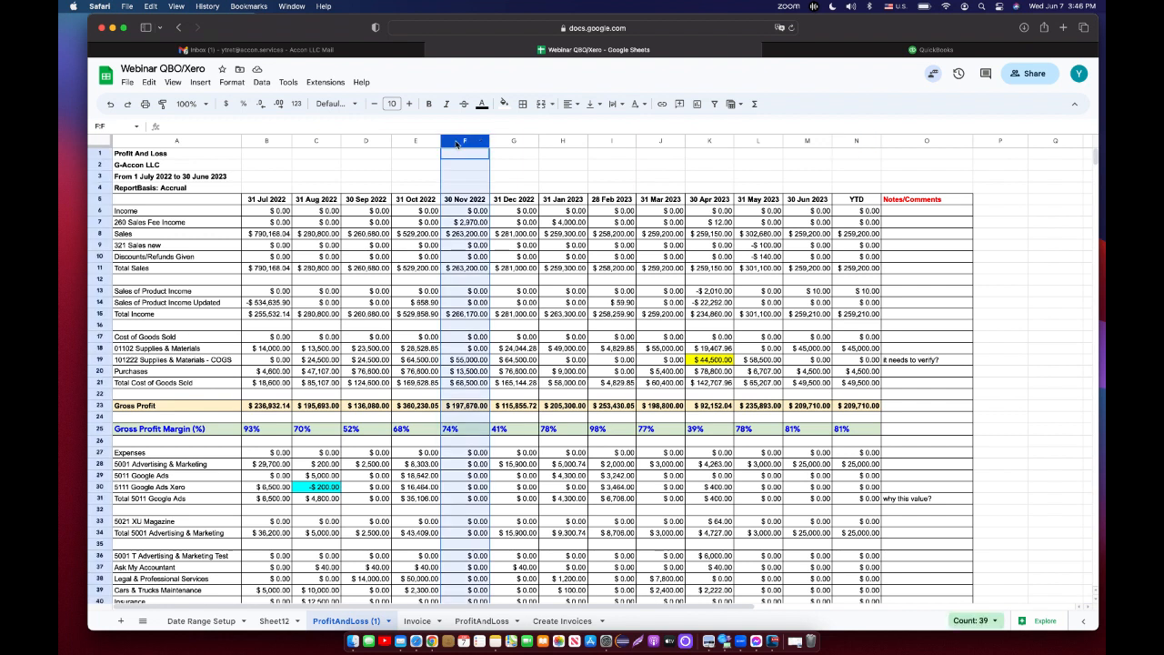
{"action": "left_click", "coordinate": [201, 84]}
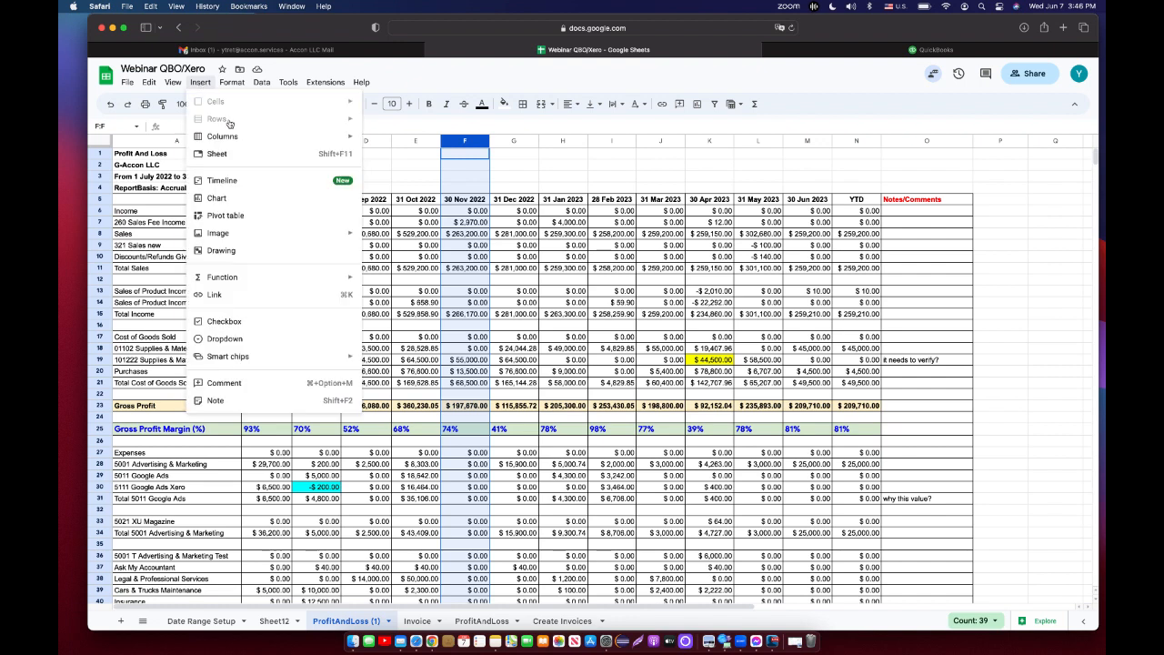
{"action": "mouse_move", "coordinate": [241, 143]}
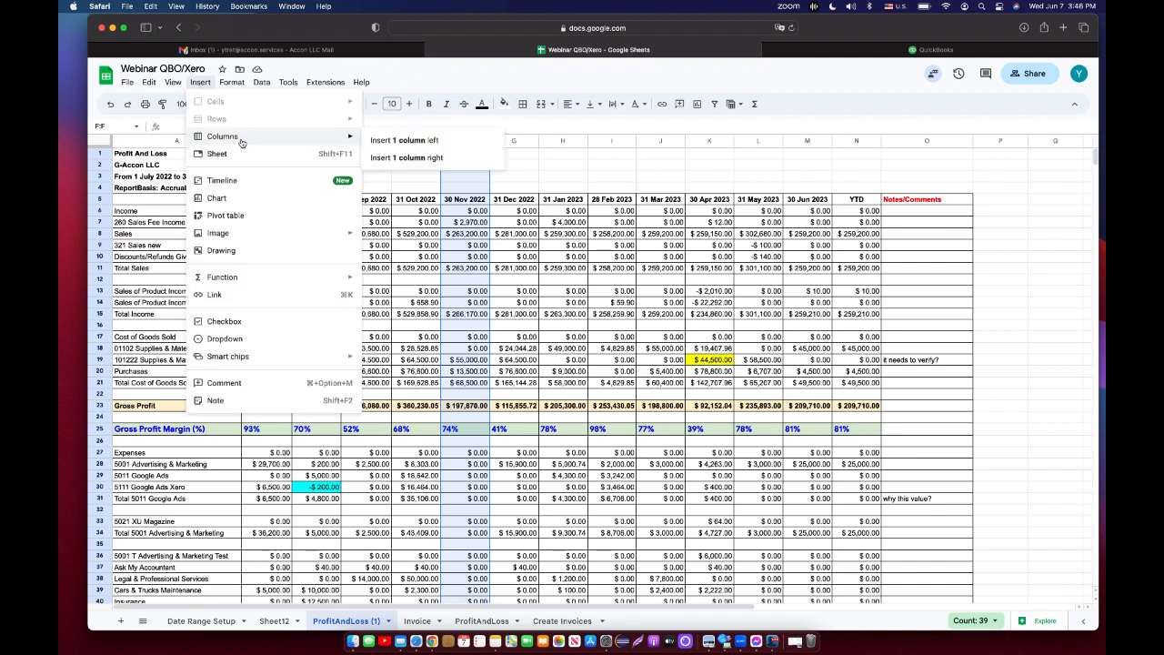
{"action": "left_click", "coordinate": [411, 159]}
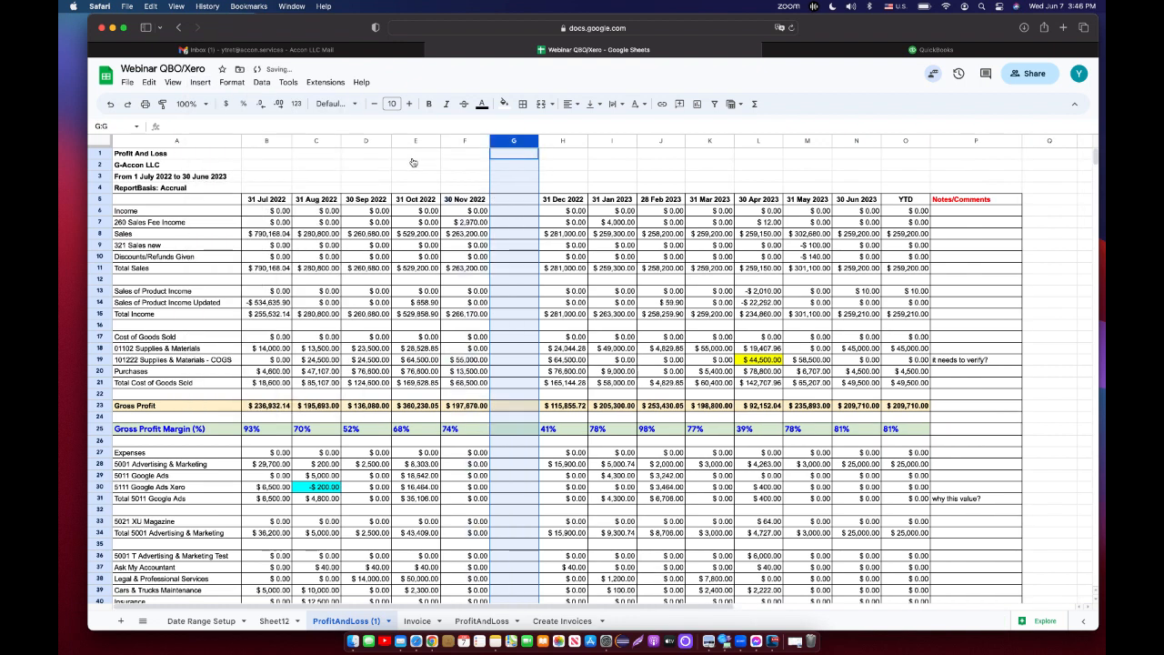
Enter the header Notes Again in row 5 of the new column.
{"action": "left_click", "coordinate": [521, 203]}
{"action": "type", "text": "Notes Again"}
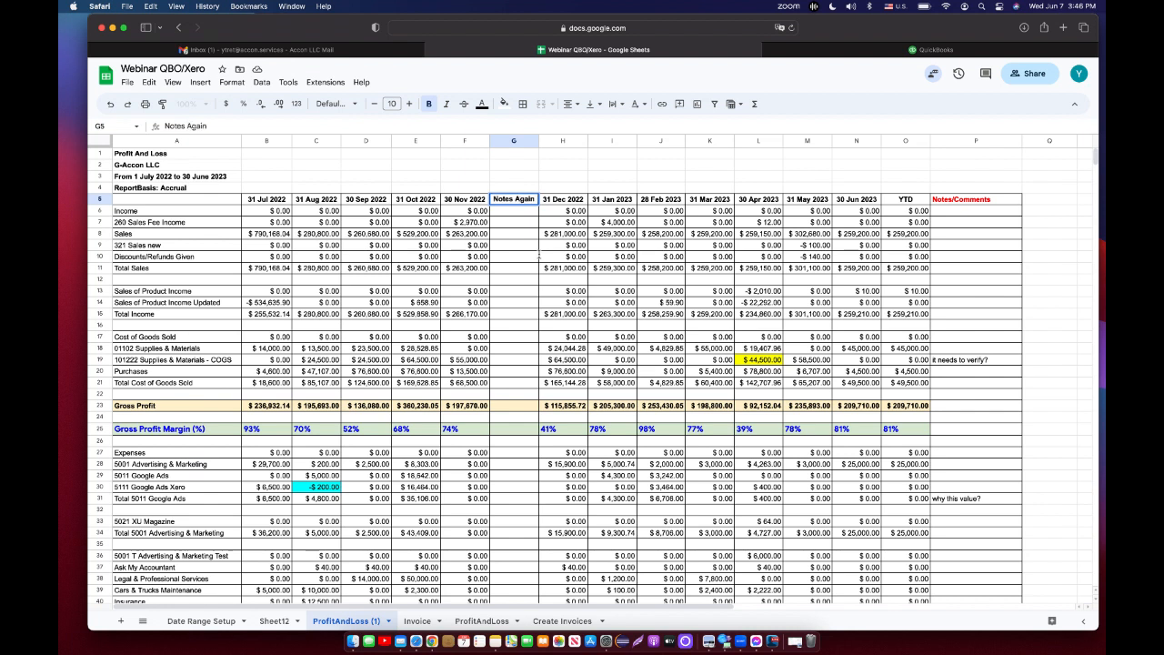
Copy the 'it needs to verify?' comment from the Notes/Comments column into the new column's Total Income row.
{"action": "left_click", "coordinate": [523, 315]}
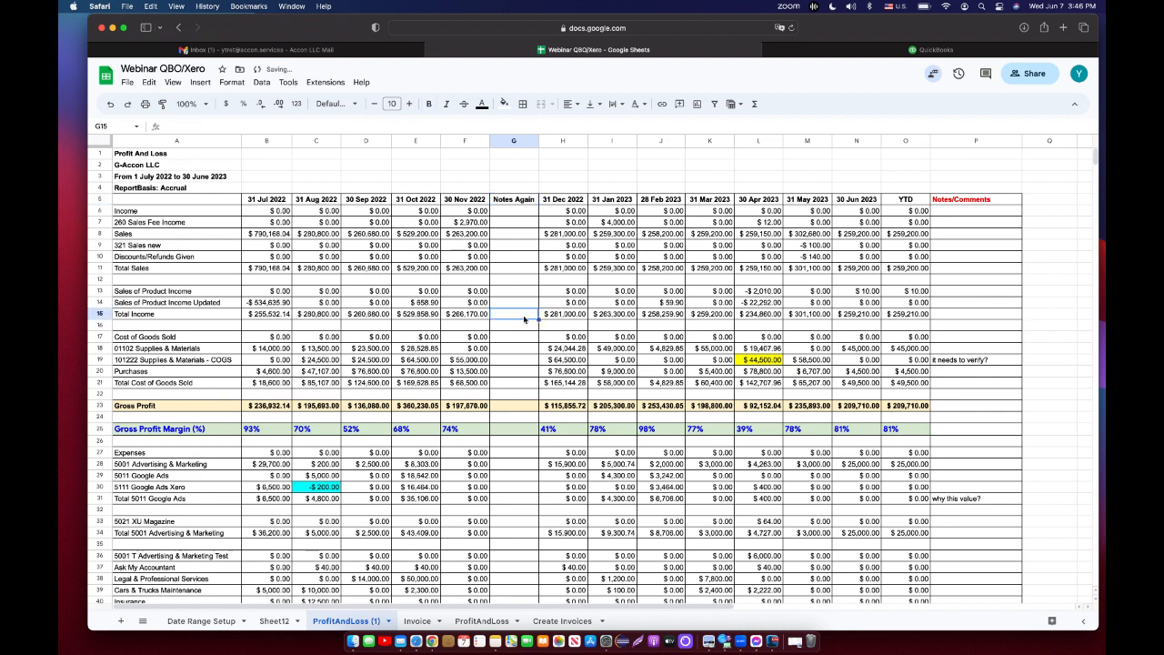
{"action": "left_click", "coordinate": [986, 361]}
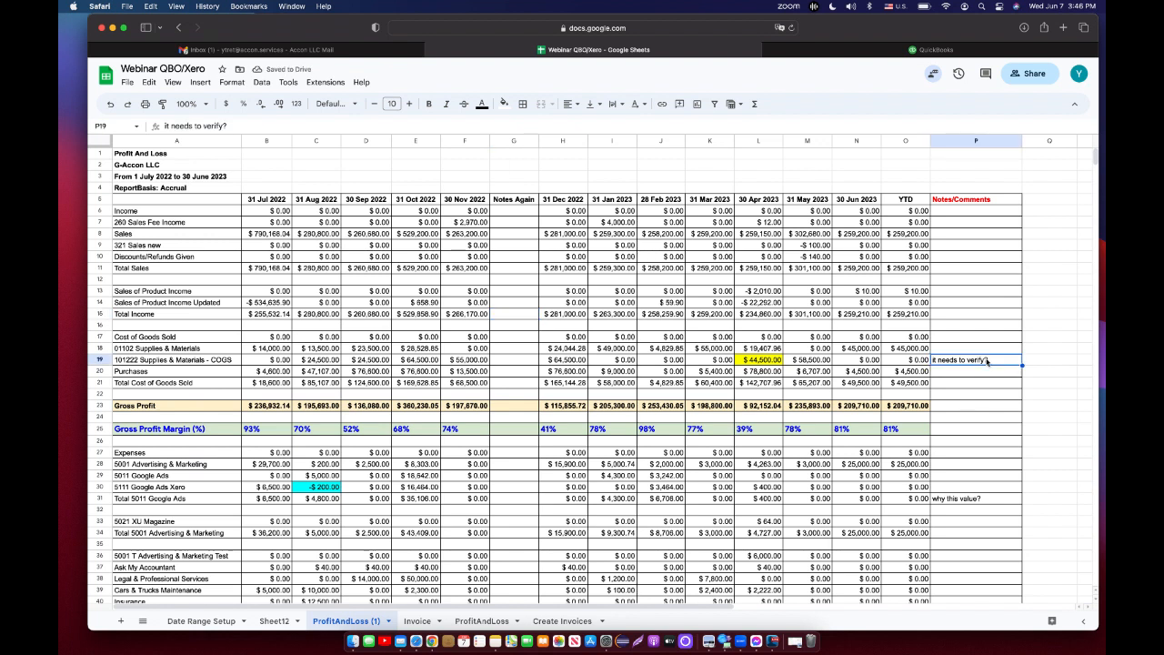
{"action": "key", "text": "cmd+c"}
{"action": "left_click", "coordinate": [528, 315]}
{"action": "key", "text": "cmd+v"}
{"action": "left_click", "coordinate": [523, 354]}
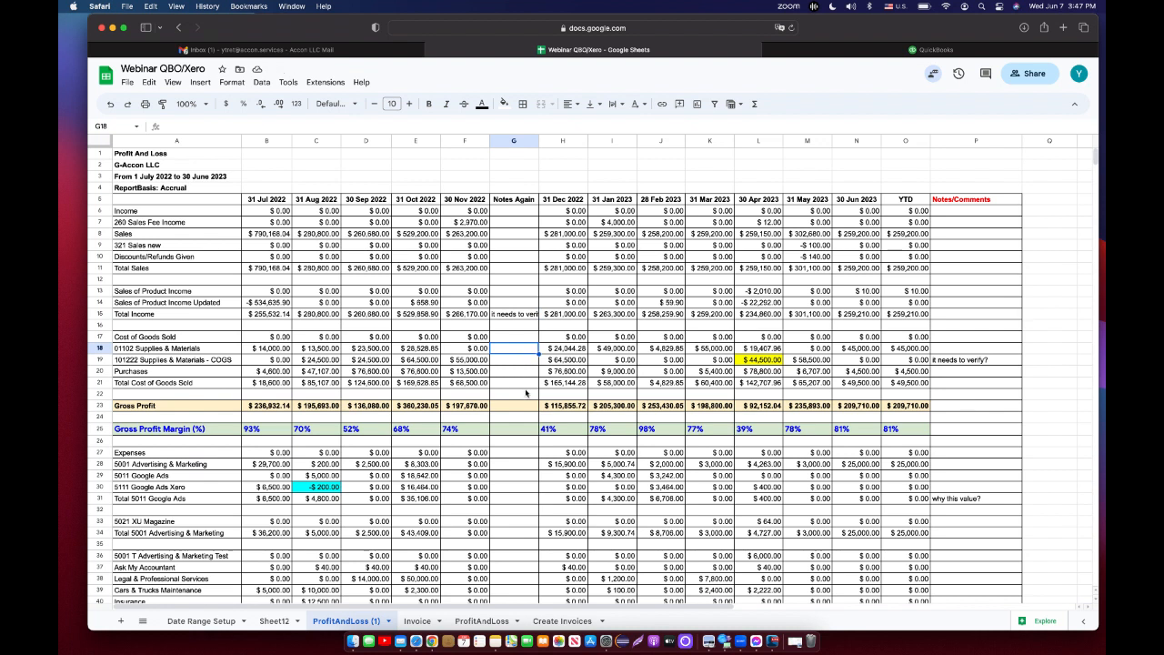
Give the pasted note cell a blue fill and make it bold.
{"action": "left_click", "coordinate": [517, 316]}
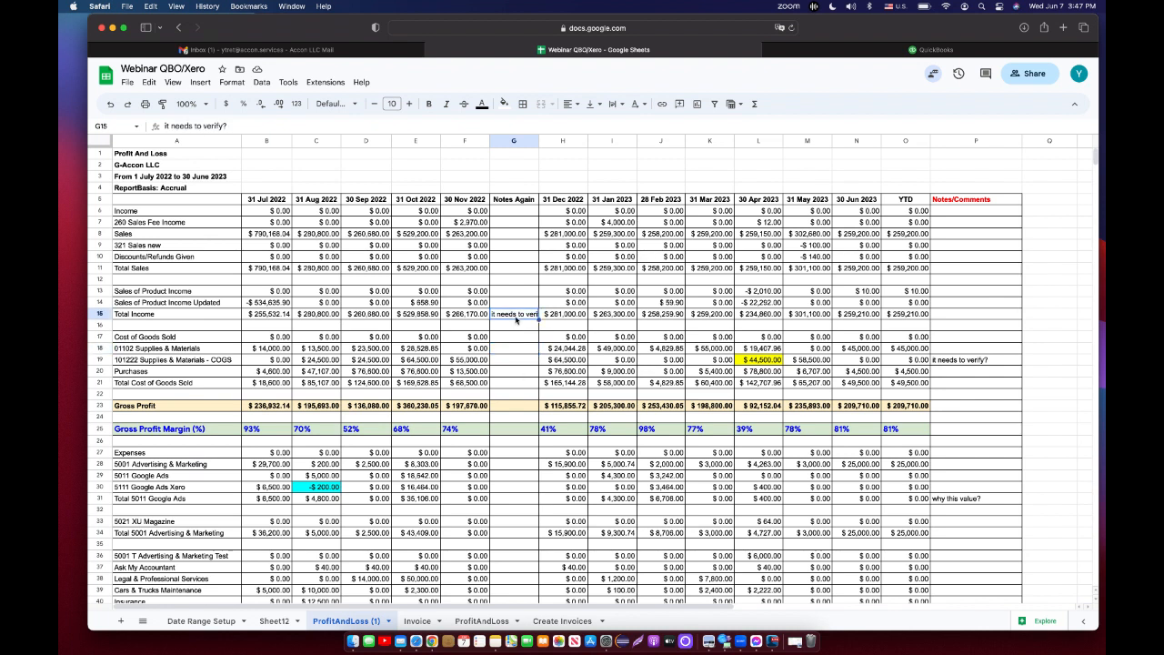
{"action": "left_click", "coordinate": [504, 103]}
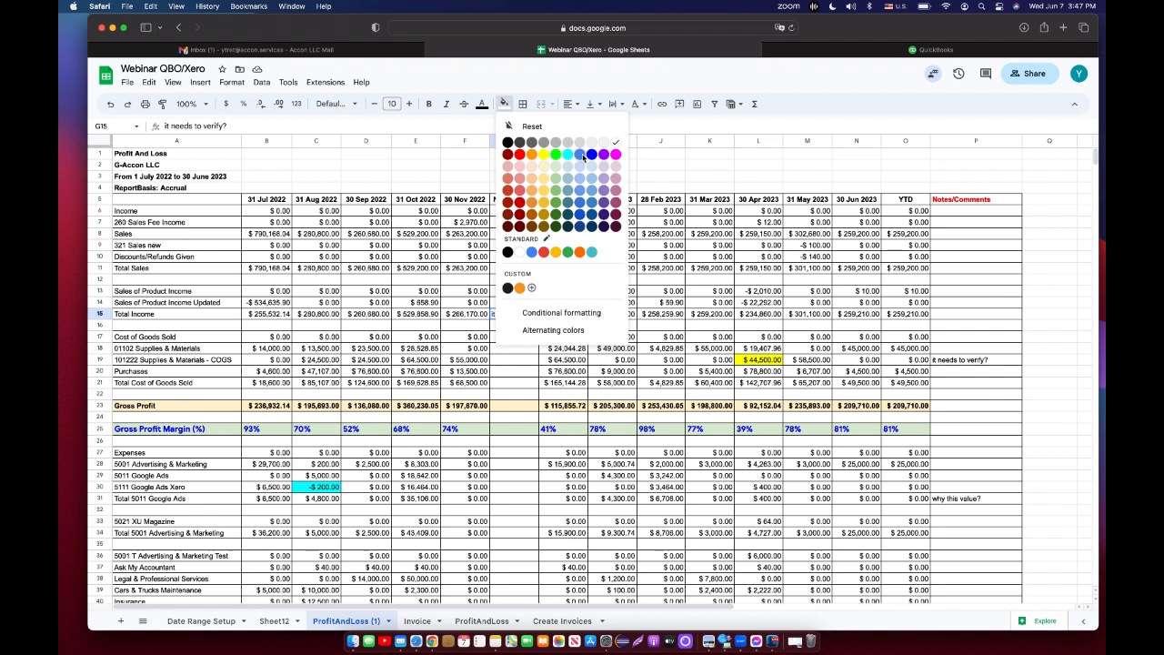
{"action": "left_click", "coordinate": [583, 157]}
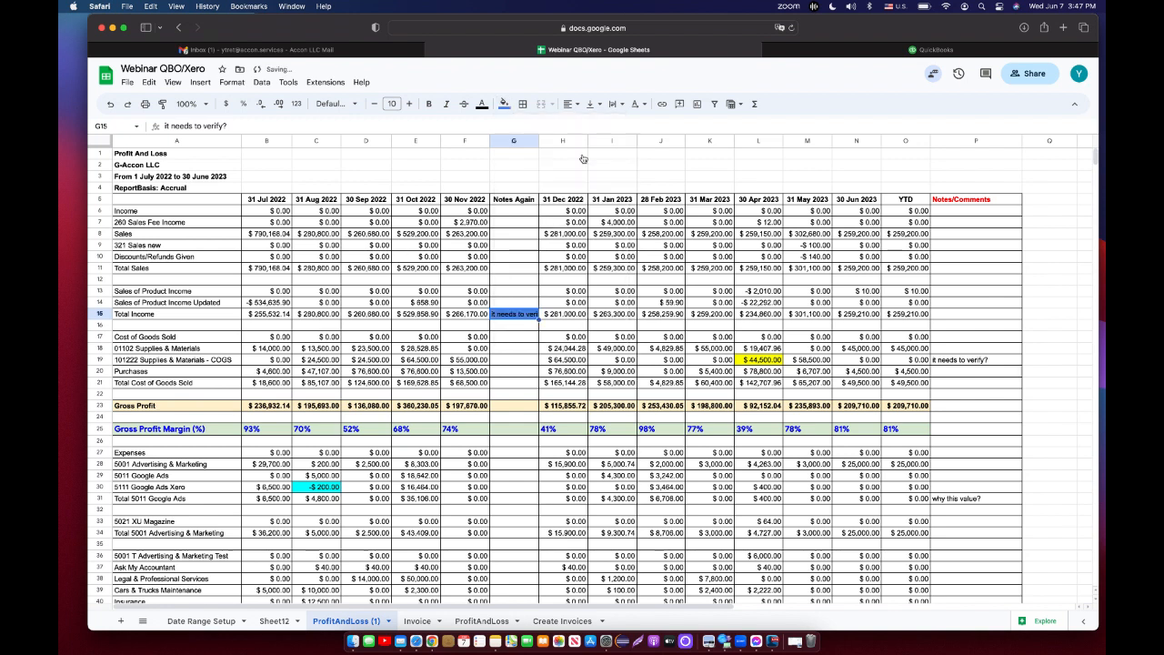
{"action": "left_click", "coordinate": [429, 105]}
Widen the Notes Again column so the note fits.
{"action": "left_click_drag", "start_coordinate": [538, 141], "coordinate": [569, 140]}
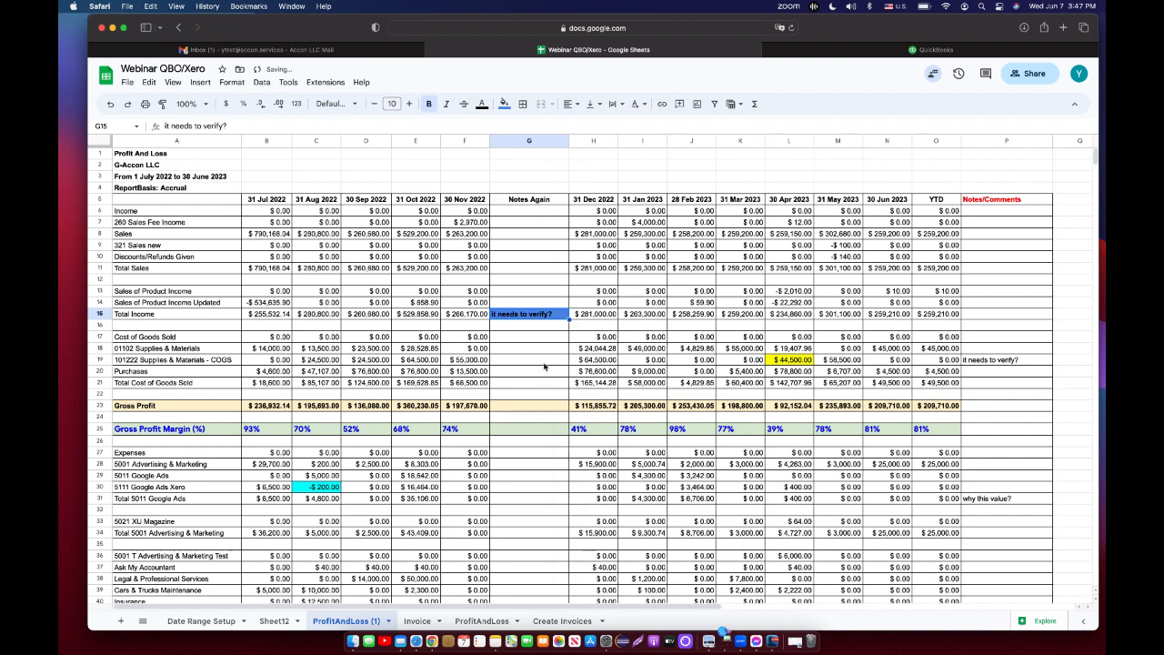
{"action": "left_click", "coordinate": [543, 364]}
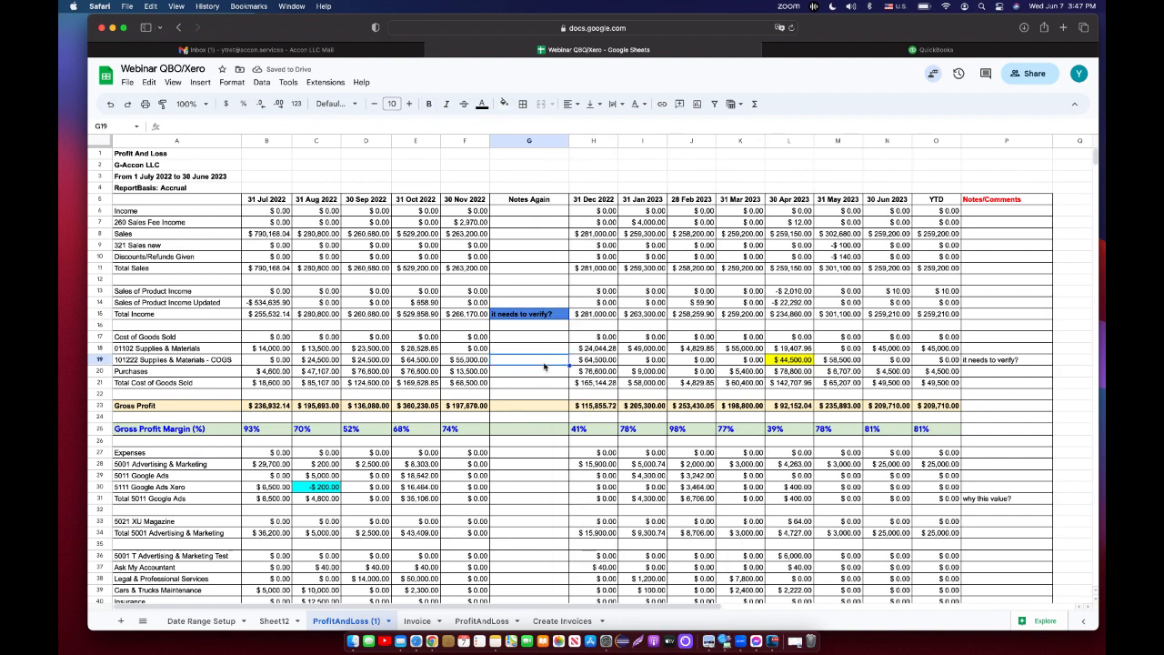
Refresh the current sheet with G-Accon for QuickBooks again and close the confirmation.
{"action": "left_click", "coordinate": [332, 83]}
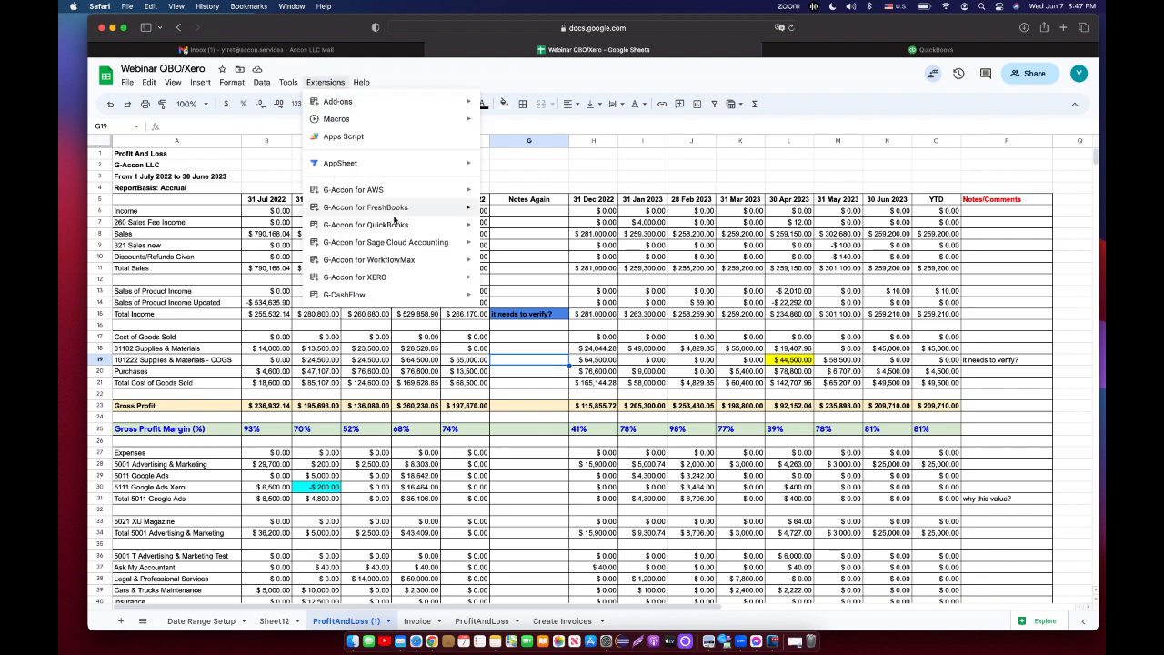
{"action": "mouse_move", "coordinate": [414, 226]}
{"action": "mouse_move", "coordinate": [535, 318]}
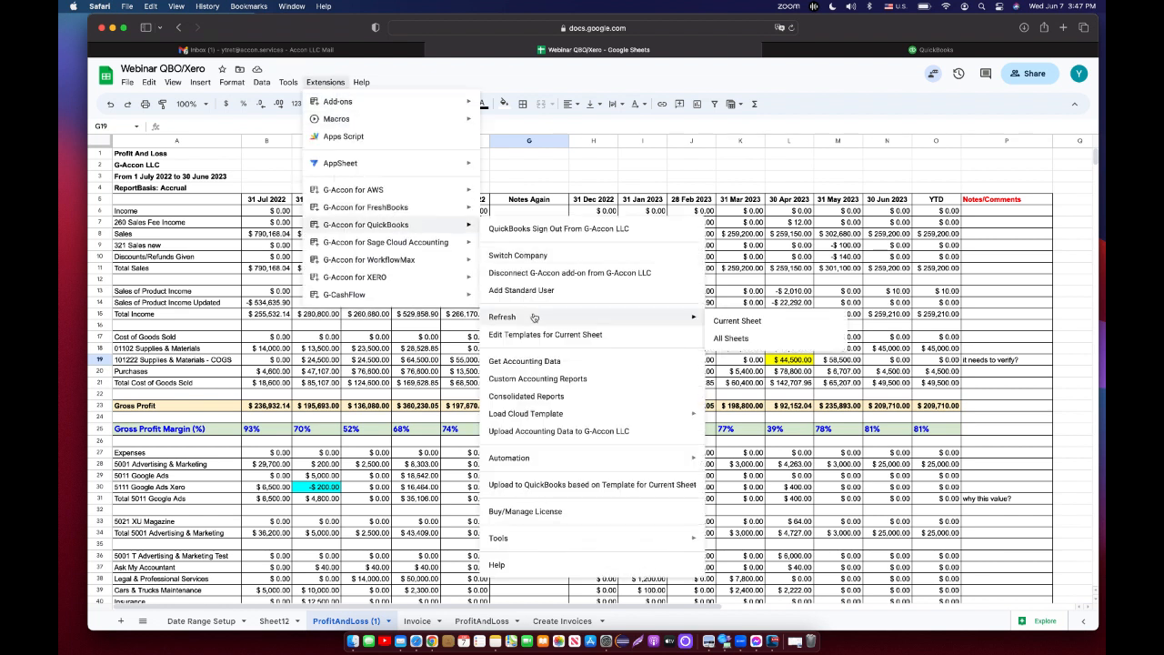
{"action": "left_click", "coordinate": [718, 321]}
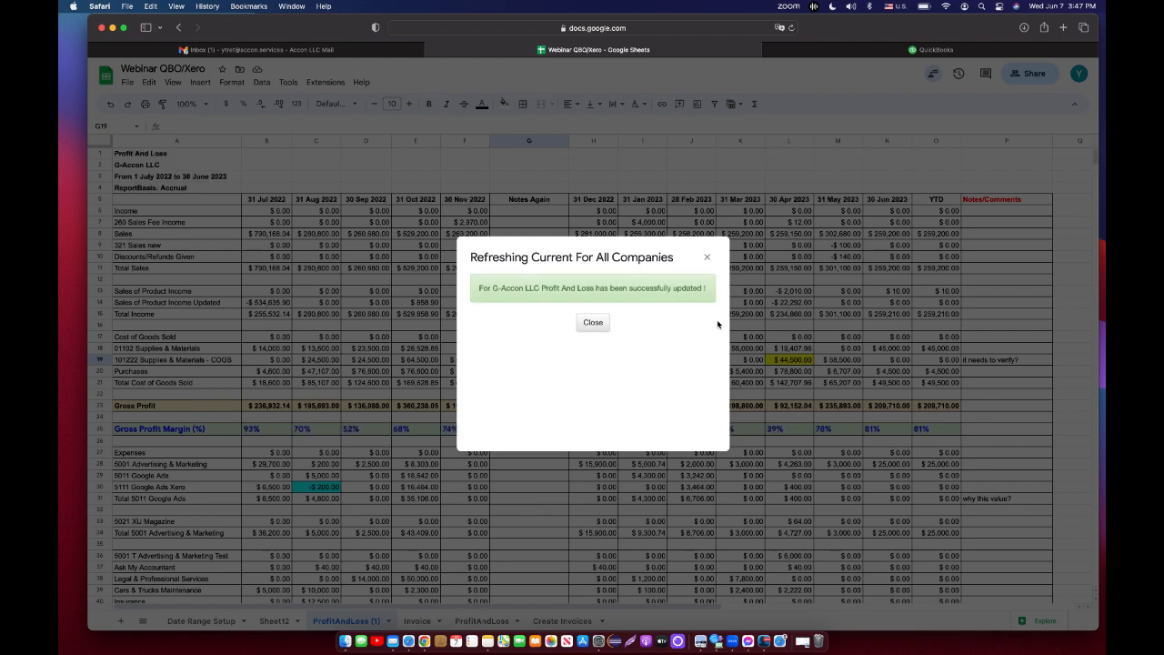
{"action": "left_click", "coordinate": [593, 323]}
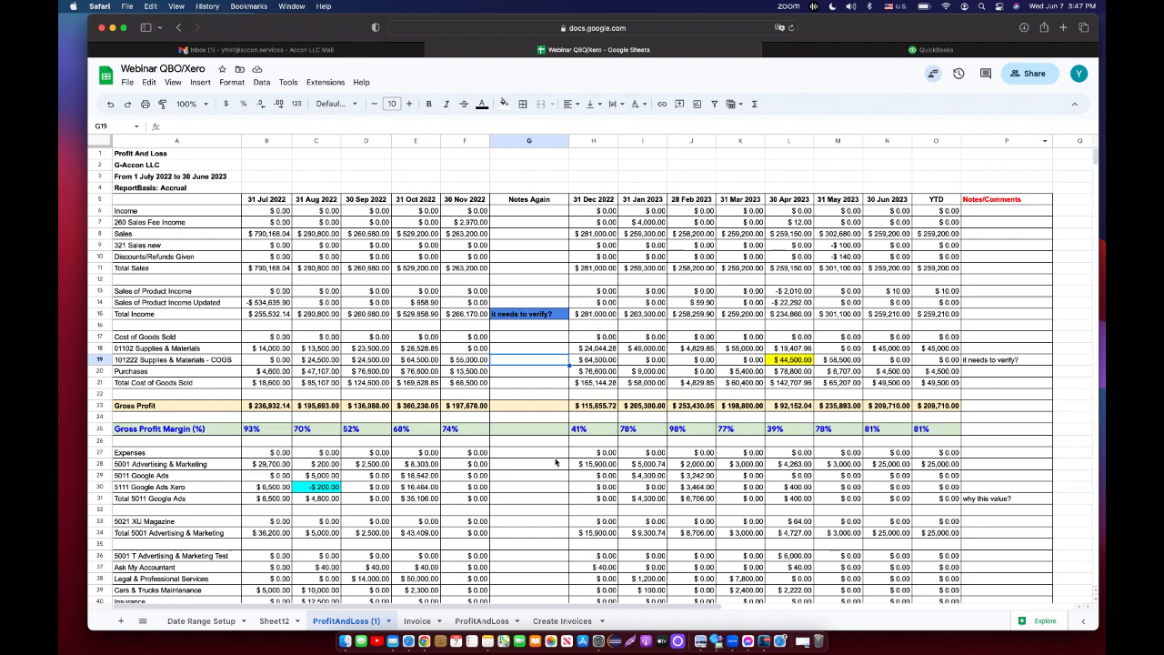
Scroll through the refreshed report to check the inserted notes column.
{"action": "scroll", "coordinate": [546, 336], "scroll_direction": "down", "scroll_amount": 8}
{"action": "scroll", "coordinate": [545, 337], "scroll_direction": "down", "scroll_amount": 1}
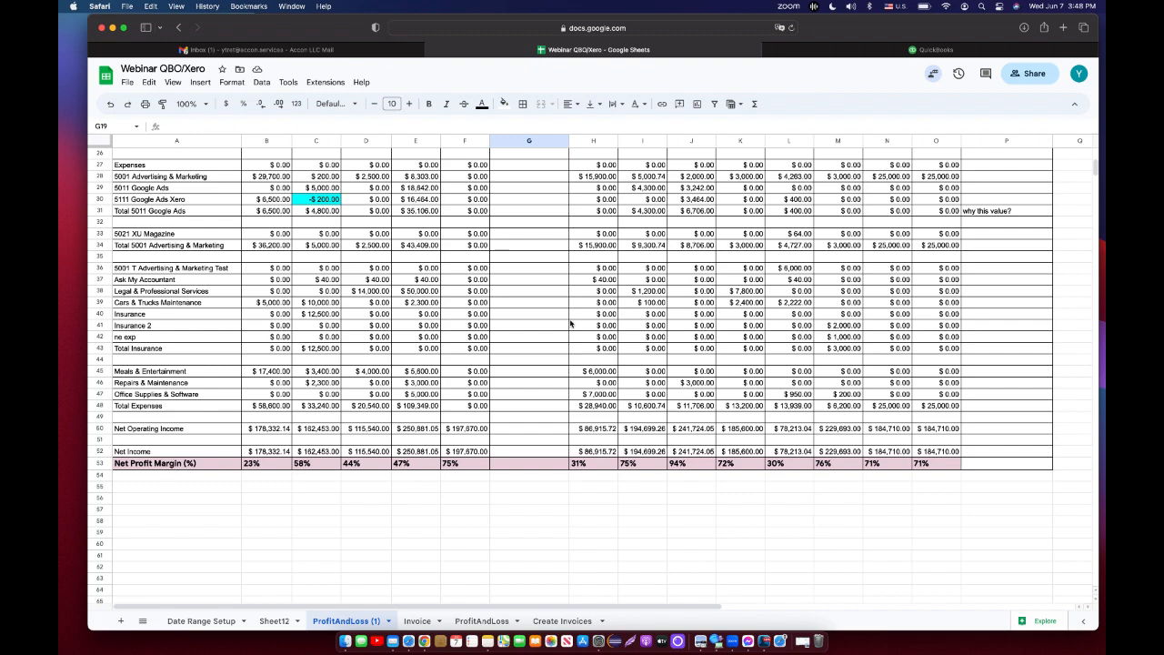
{"action": "scroll", "coordinate": [571, 323], "scroll_direction": "up", "scroll_amount": 10}
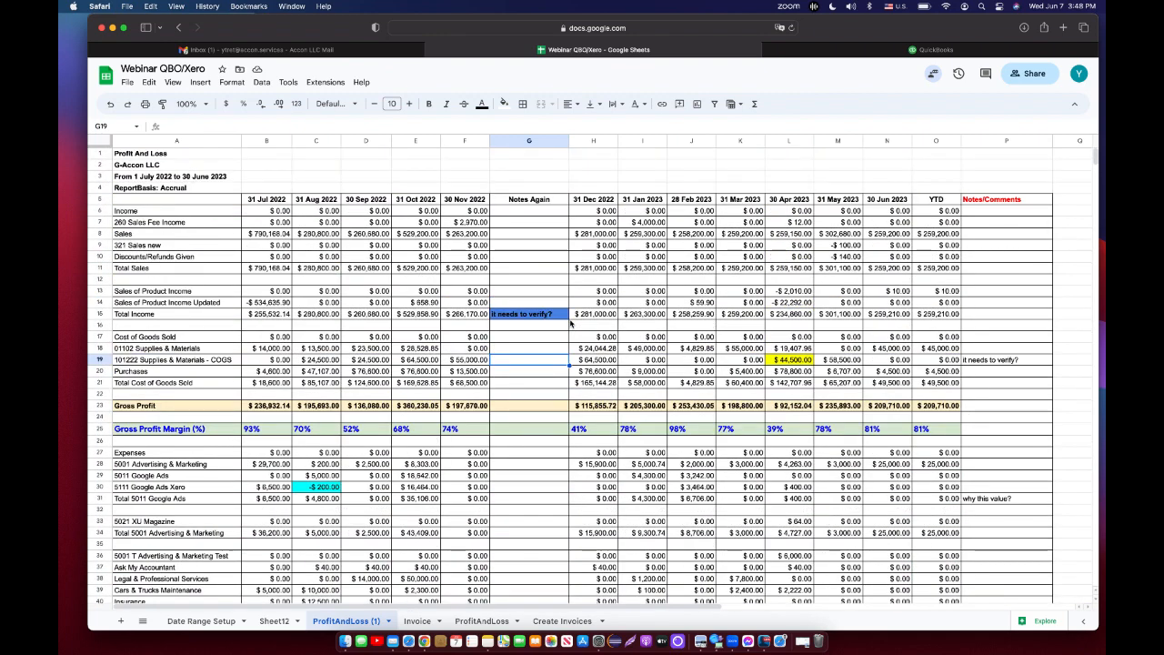